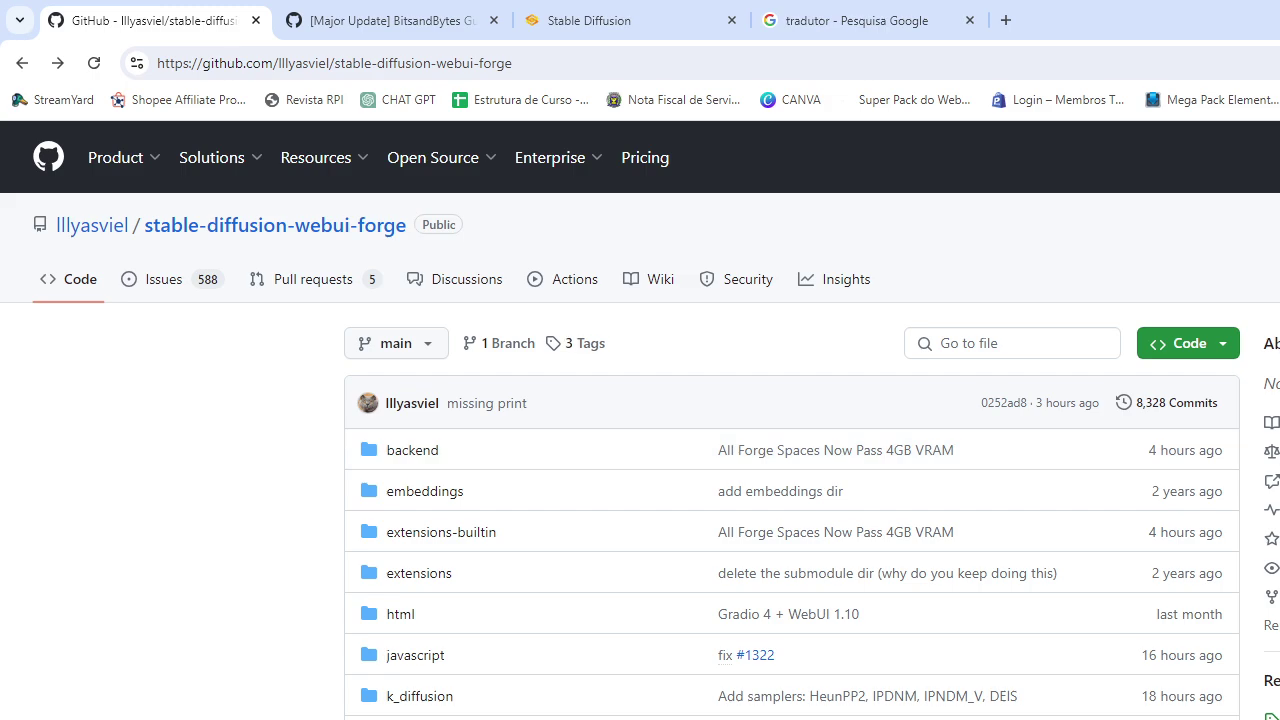
# Step: Look through the stable-diffusion-webui-forge repository's file list and the Installing Forge section of its README
pyautogui.scroll(-1, 1262, 482)
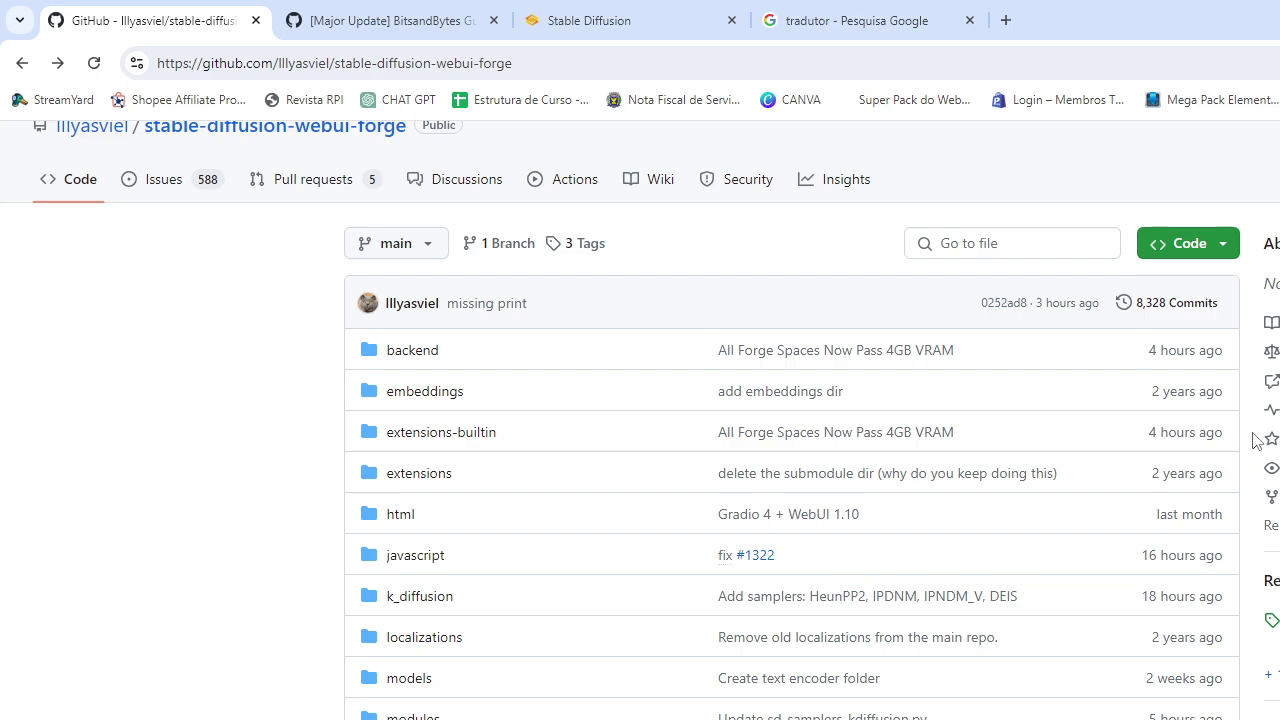
pyautogui.scroll(-2, 1192, 400)
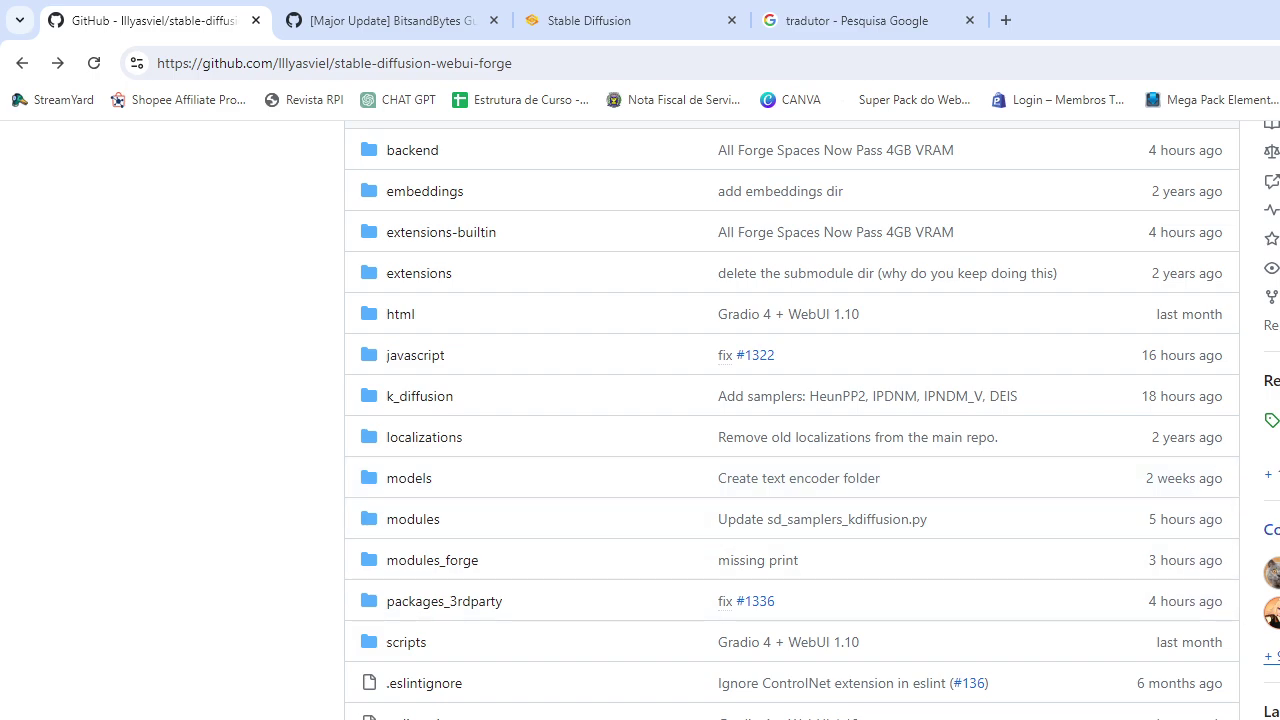
pyautogui.scroll(-13, 792, 420)
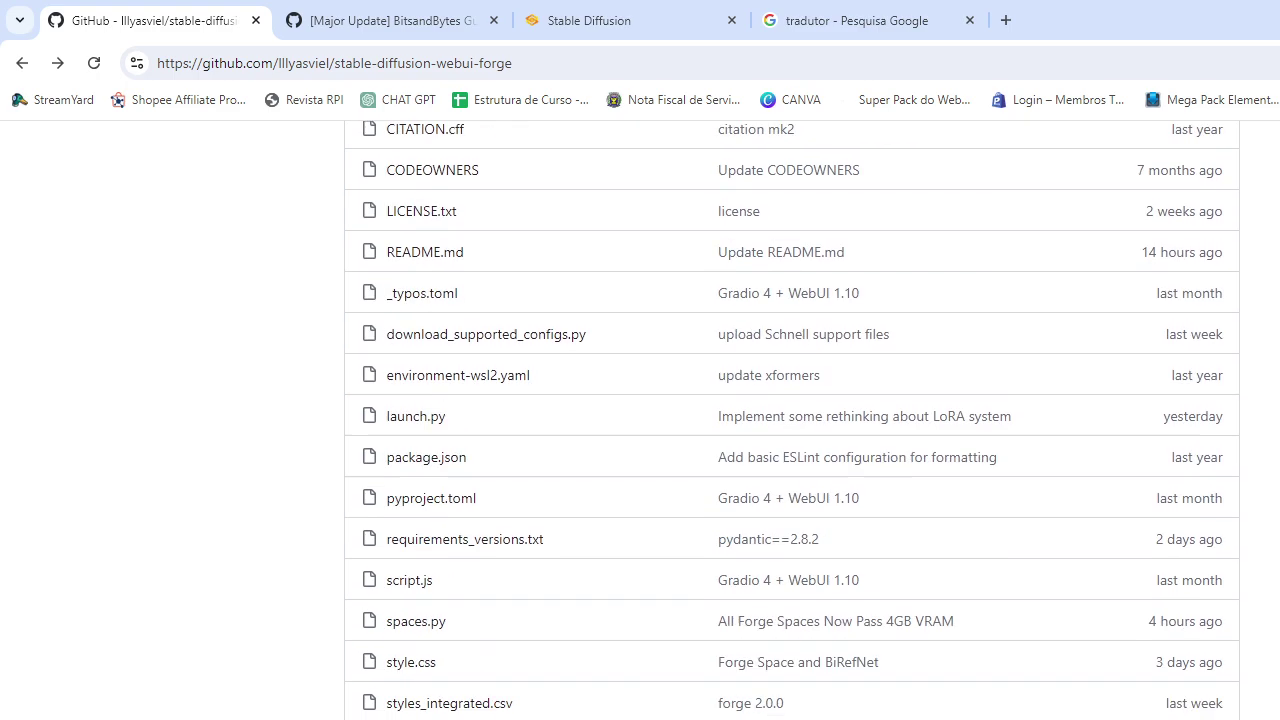
pyautogui.scroll(-7, 792, 420)
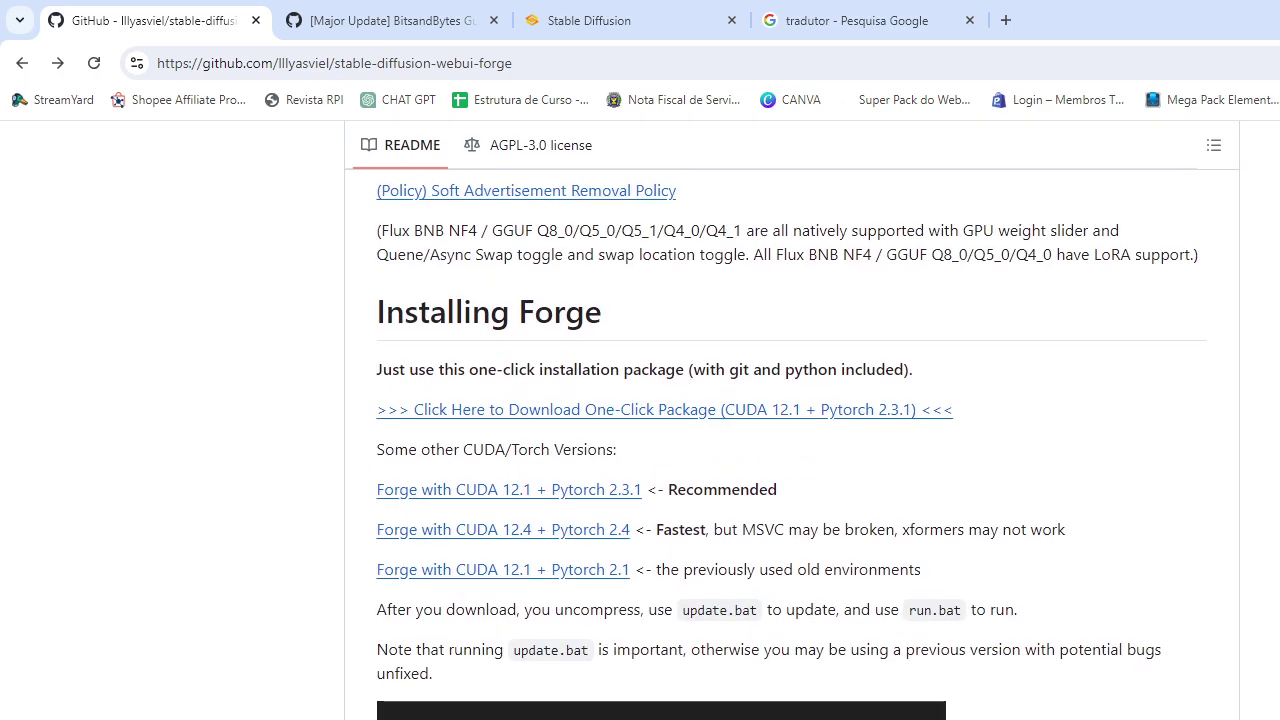
pyautogui.scroll(18, 792, 420)
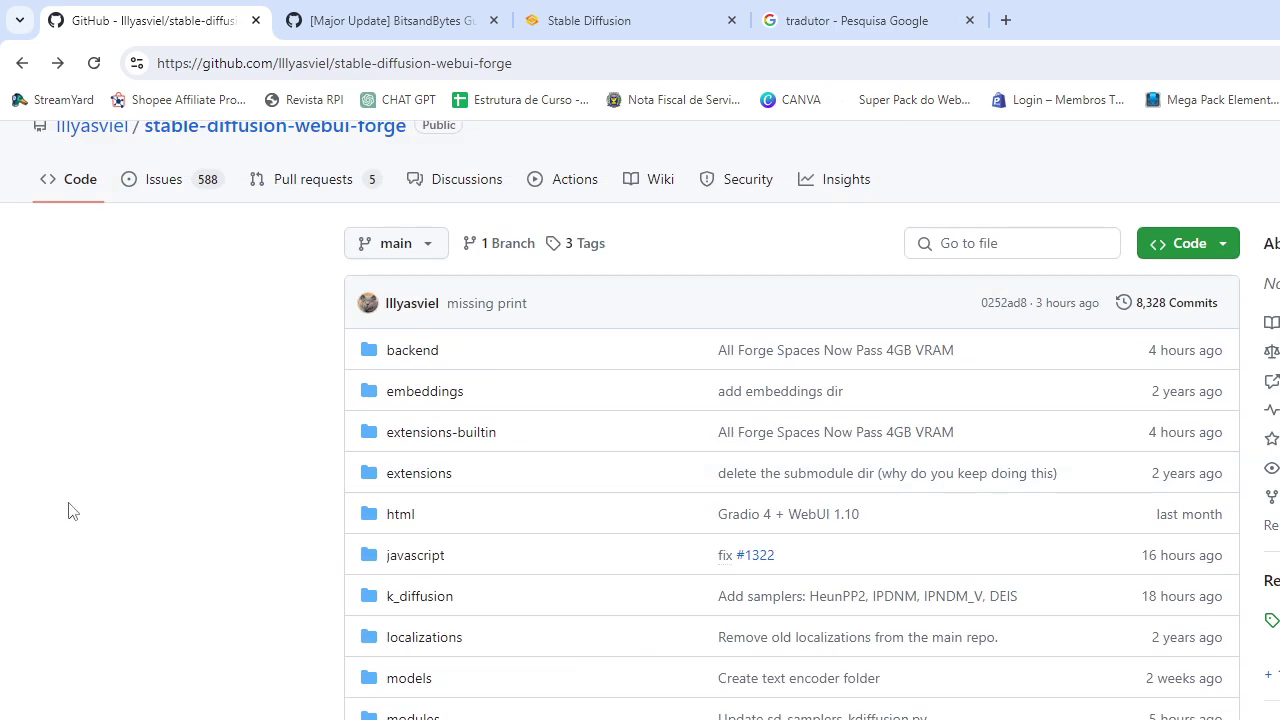
# Step: Look at the local Stable Diffusion interface and the beginning of the BitsandBytes Guidelines and Flux discussion, including its UI presets demo
pyautogui.click(610, 18)
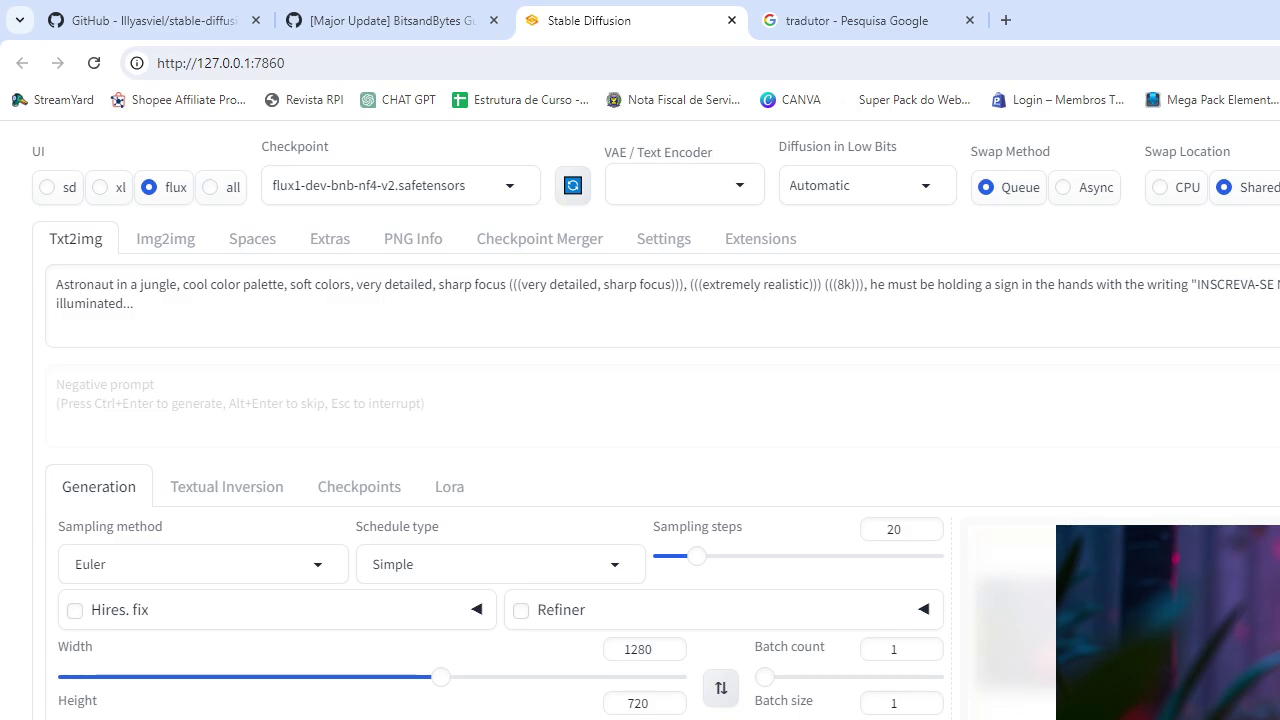
pyautogui.click(408, 6)
pyautogui.scroll(15, 796, 450)
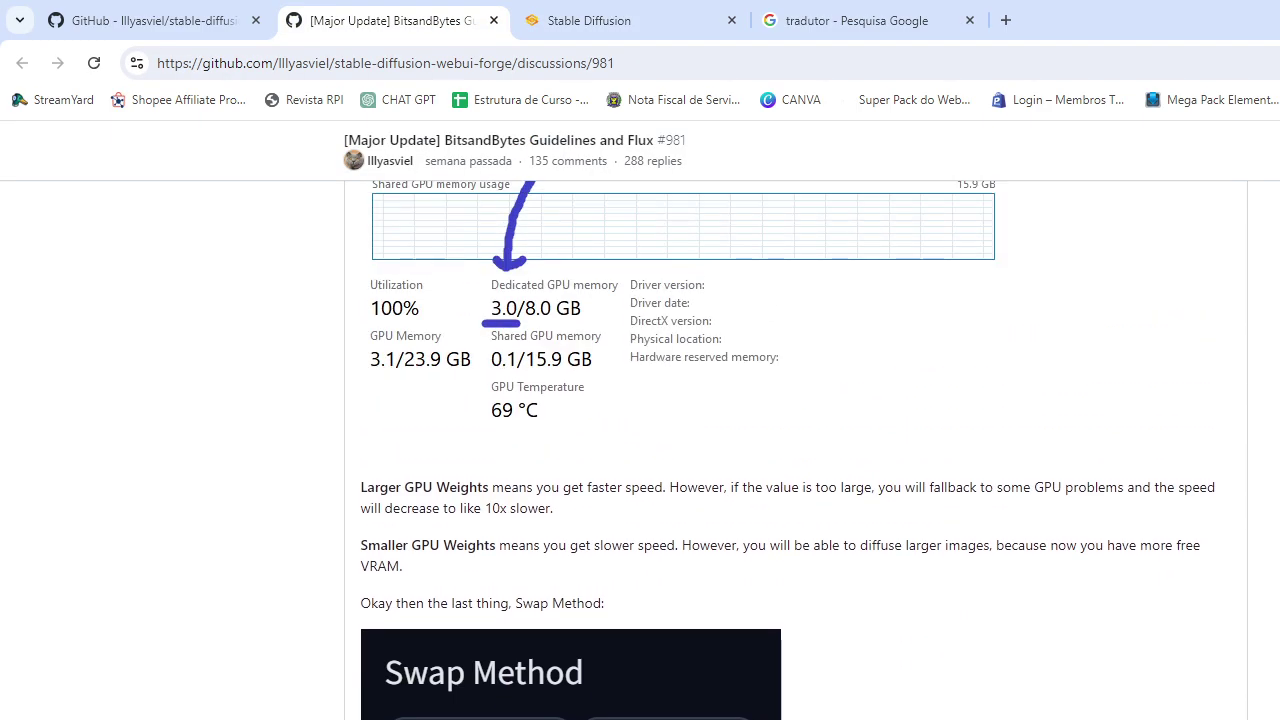
pyautogui.scroll(15, 796, 450)
pyautogui.scroll(-5, 796, 450)
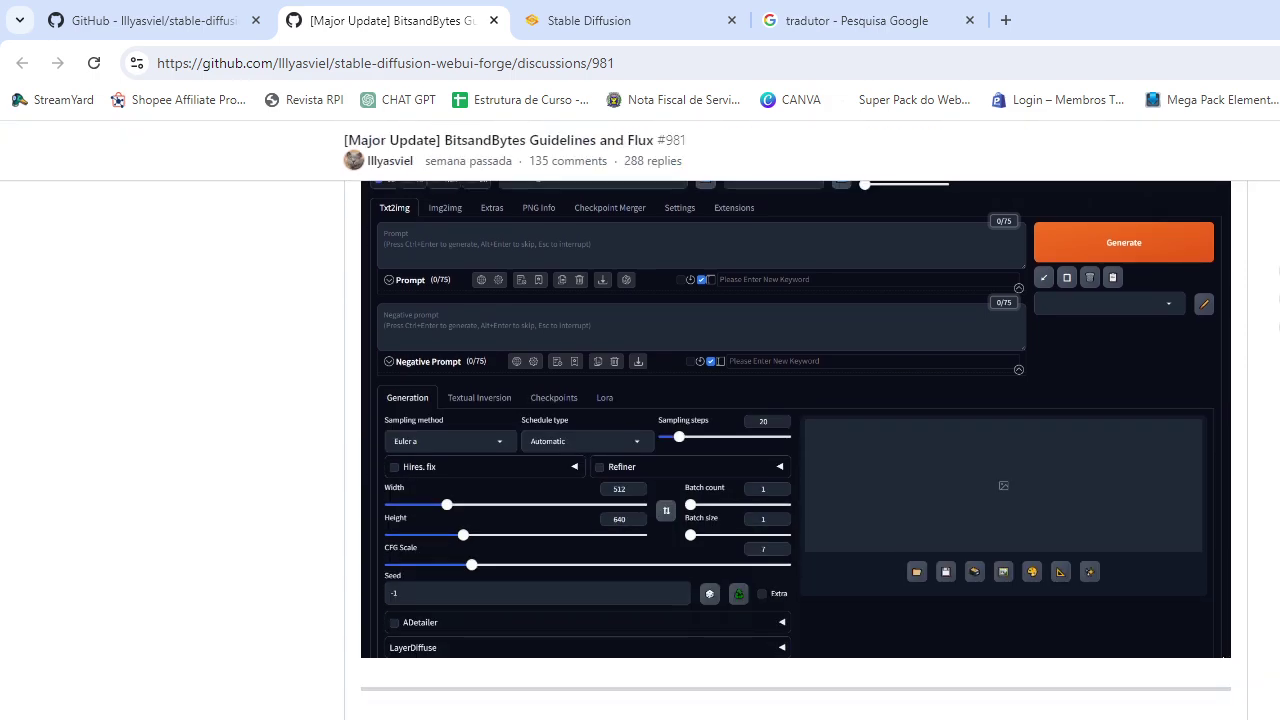
pyautogui.scroll(4, 418, 585)
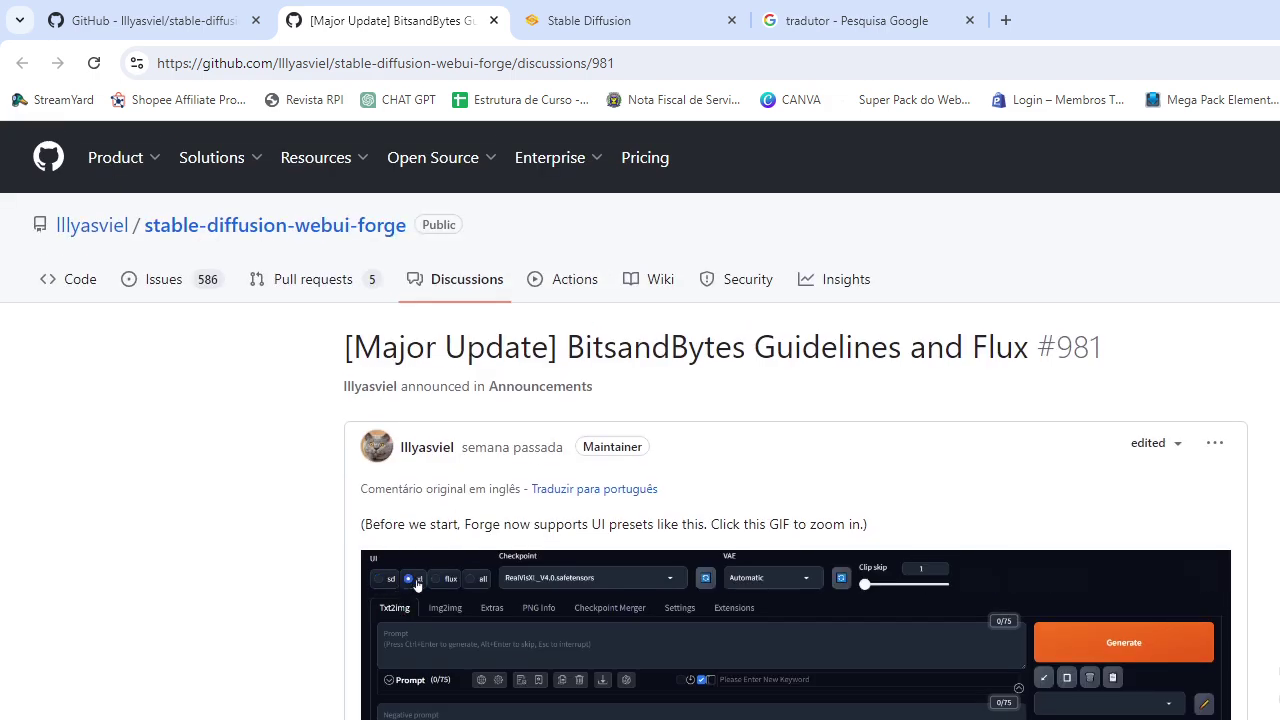
pyautogui.scroll(-2, 418, 585)
pyautogui.scroll(1, 418, 585)
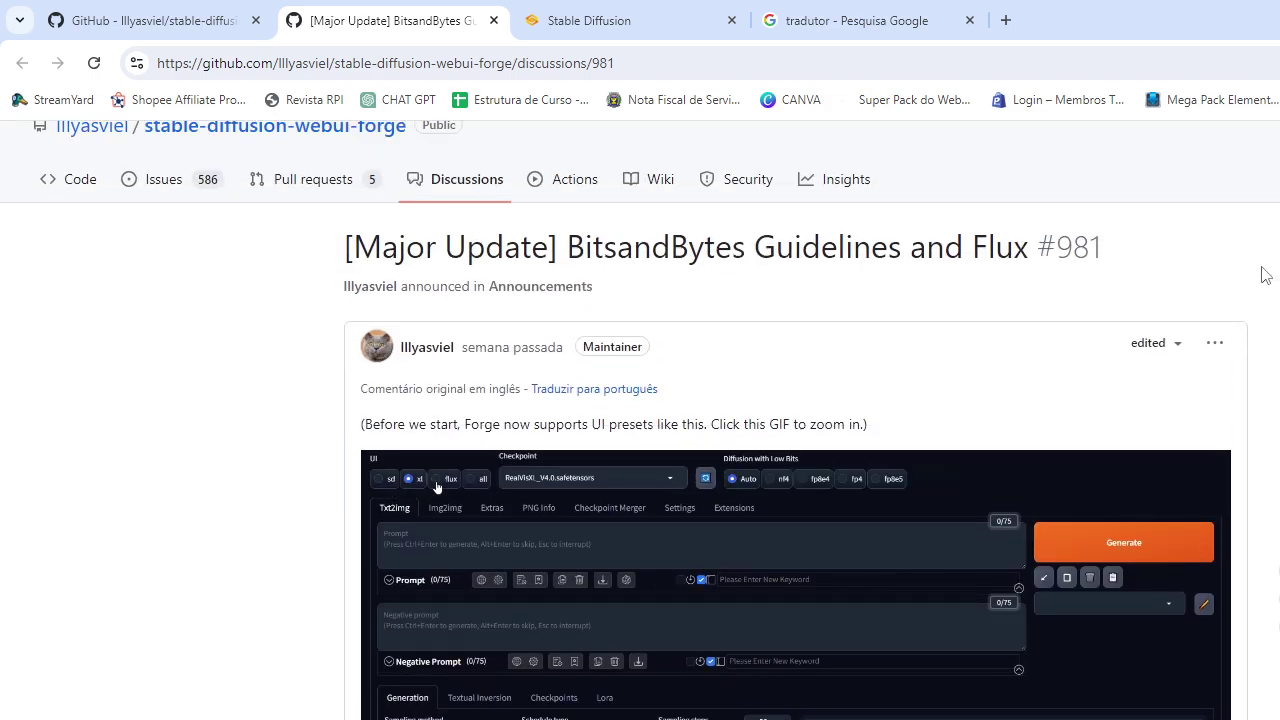
# Step: Switch to the 2024-08-20 output folder and view the generated astronaut images from 00013-12345.png through 00017-767093906.png at full window size
pyautogui.click(605, 19)
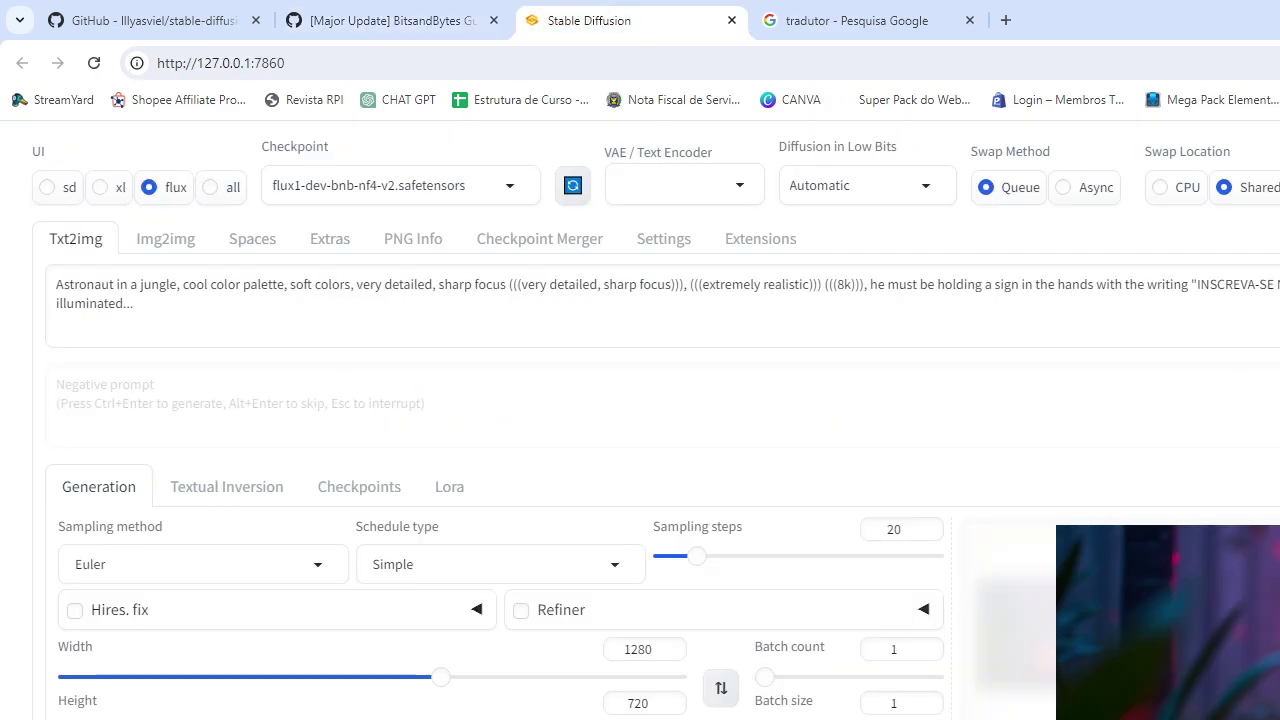
pyautogui.hotkey('alt', 'Tab')
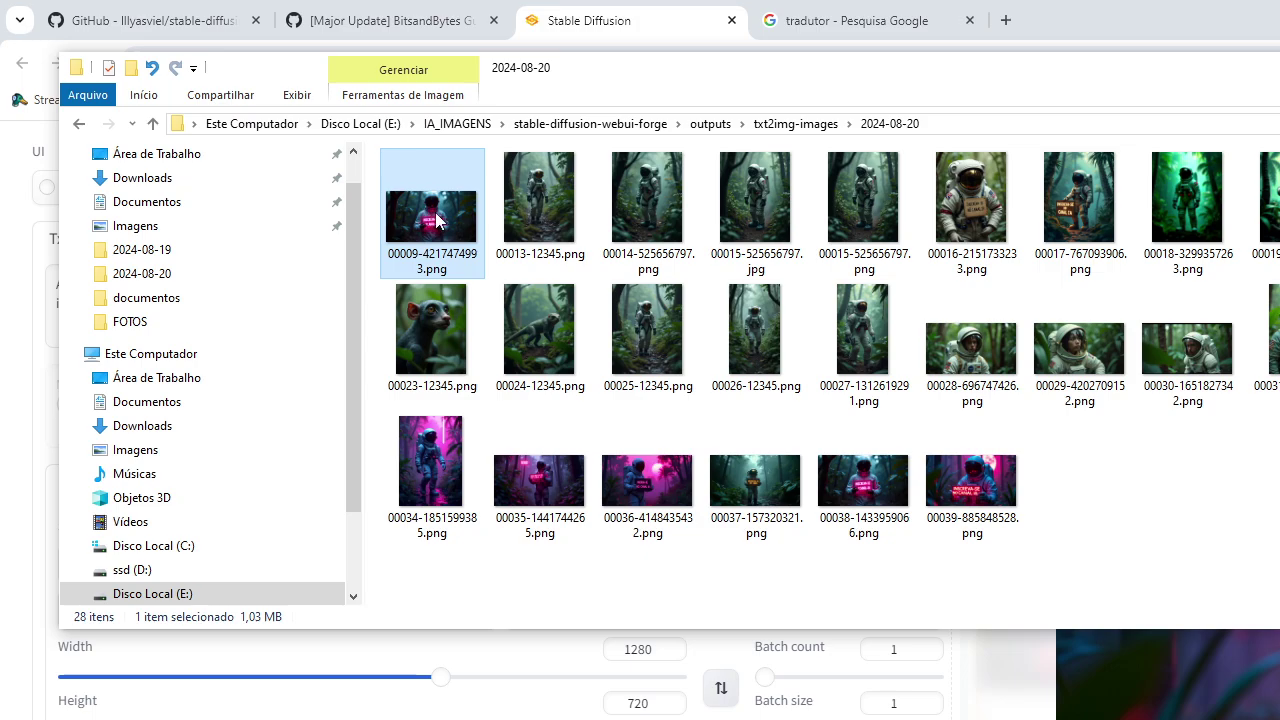
pyautogui.doubleClick(522, 210)
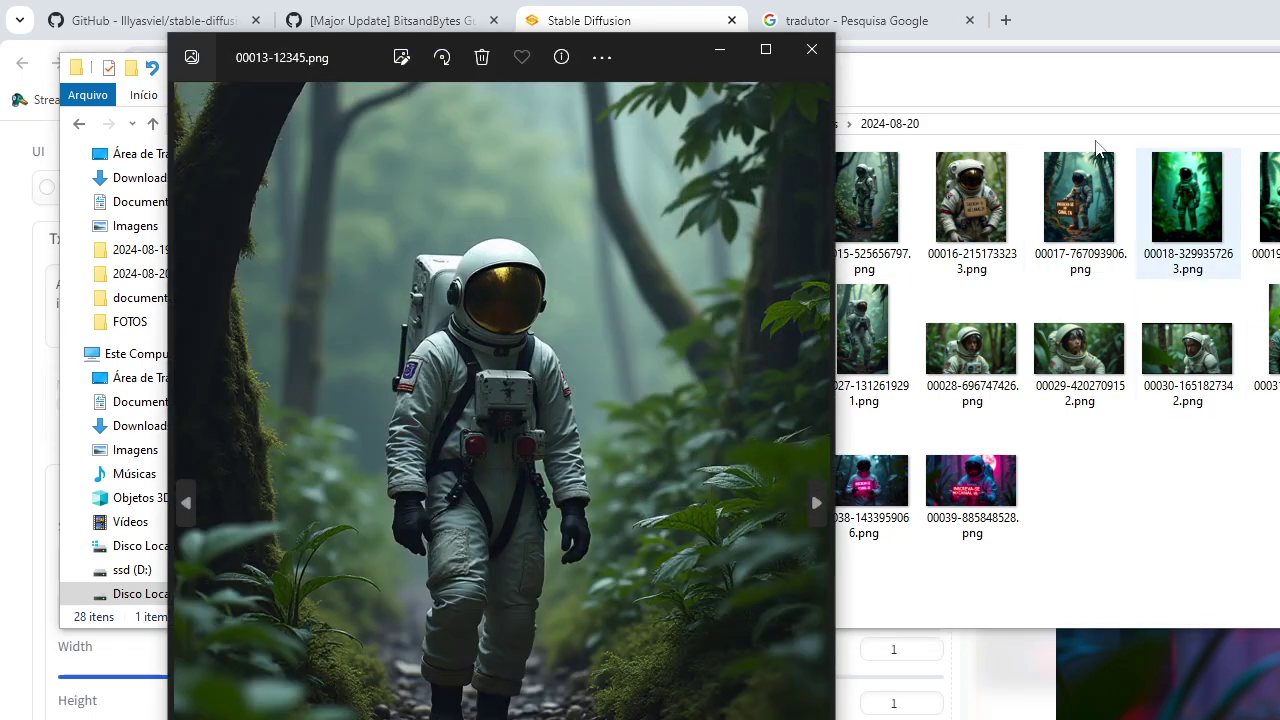
pyautogui.click(764, 52)
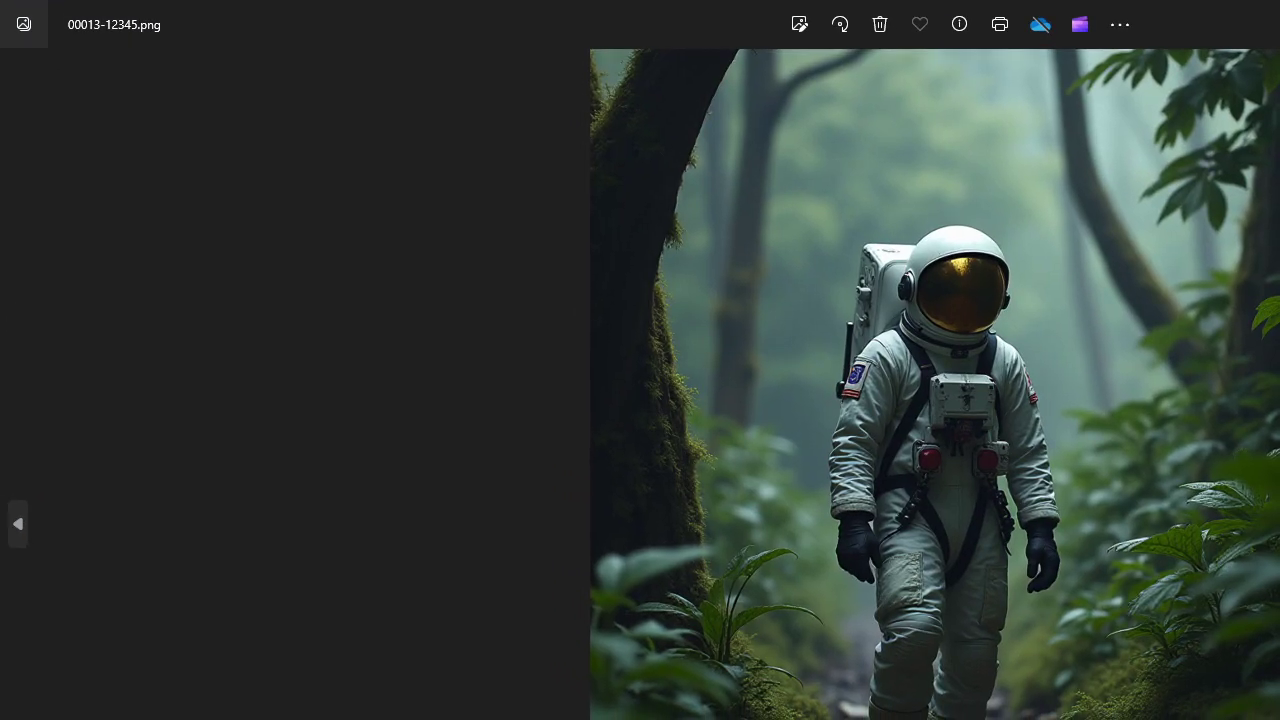
pyautogui.press('Right')
pyautogui.press('Left')
pyautogui.press('Right')
pyautogui.press('Right')
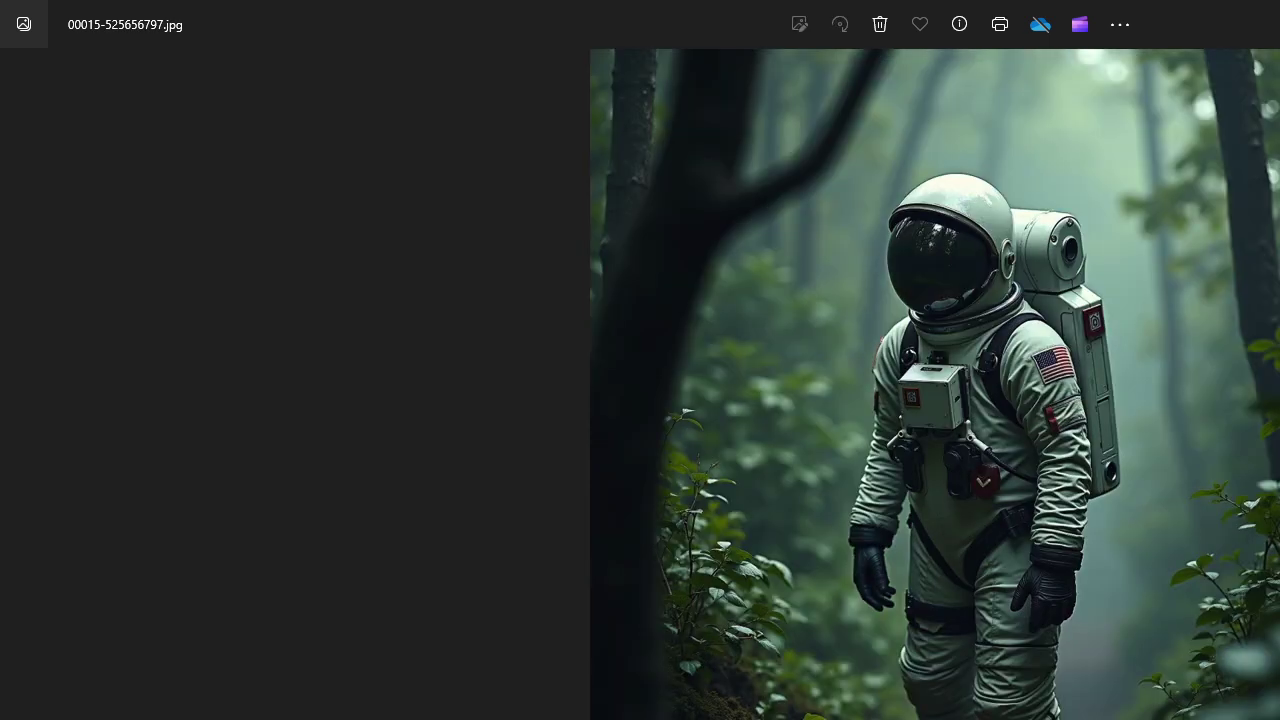
pyautogui.press('Right')
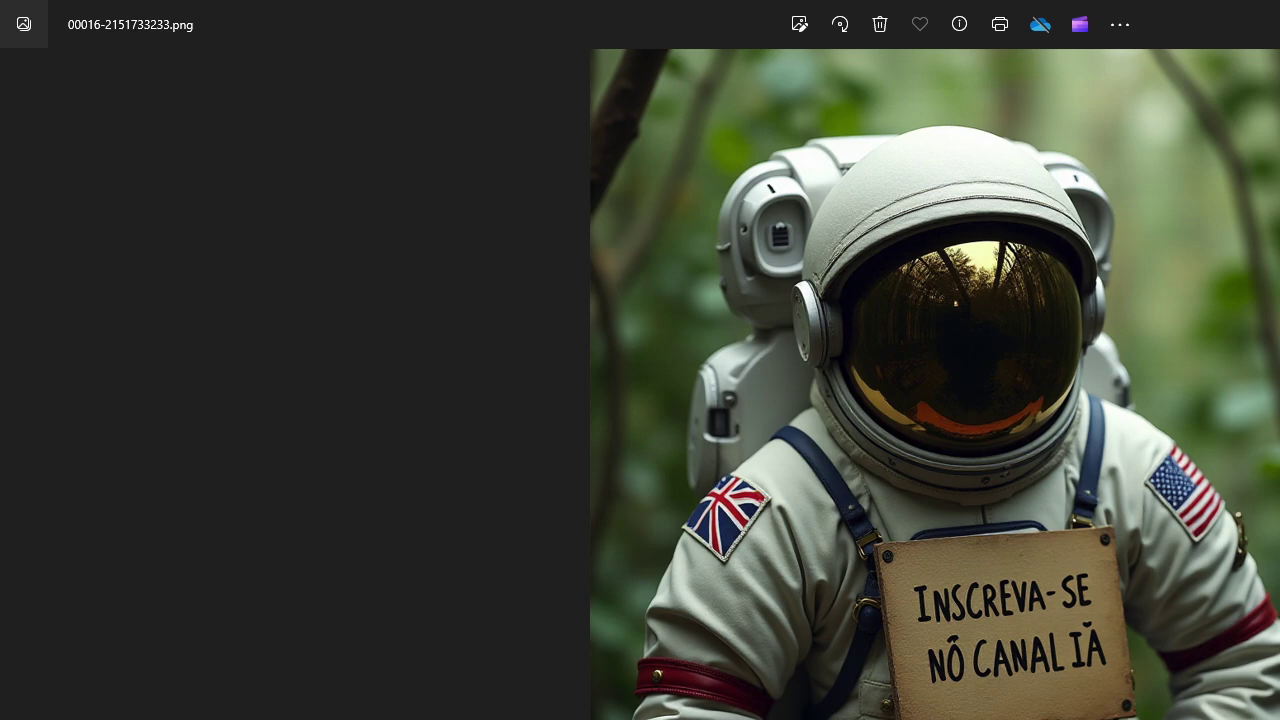
pyautogui.press('Right')
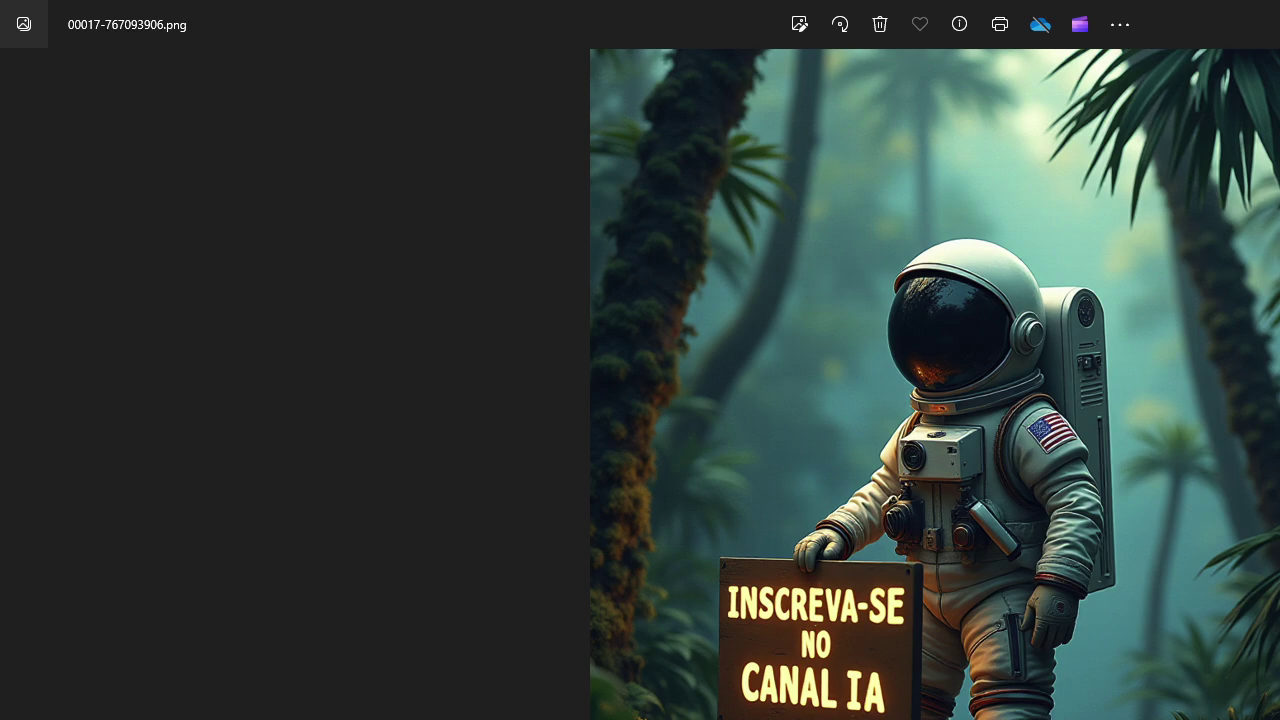
pyautogui.press('Left')
pyautogui.press('Right')
pyautogui.hotkey('alt', 'F4')
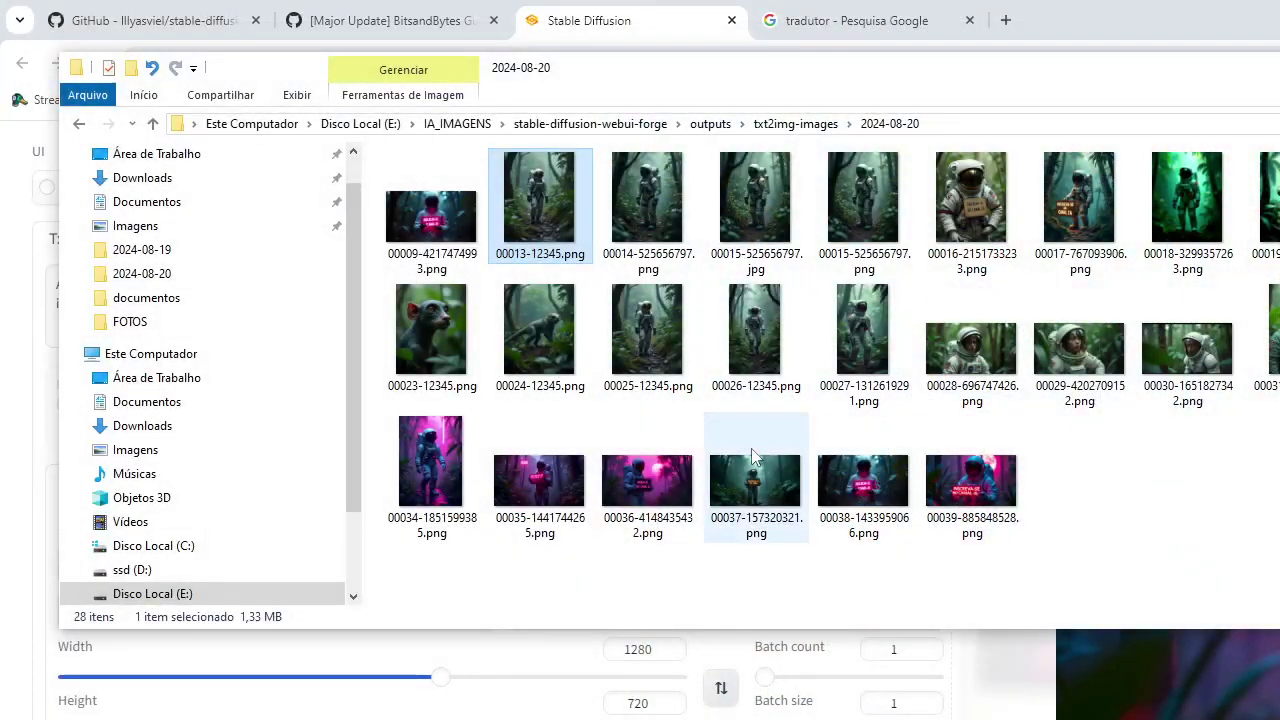
# Step: Return to the browser and find the Flux Checkpoints section in the BitsandBytes Guidelines and Flux discussion
pyautogui.click(630, 8)
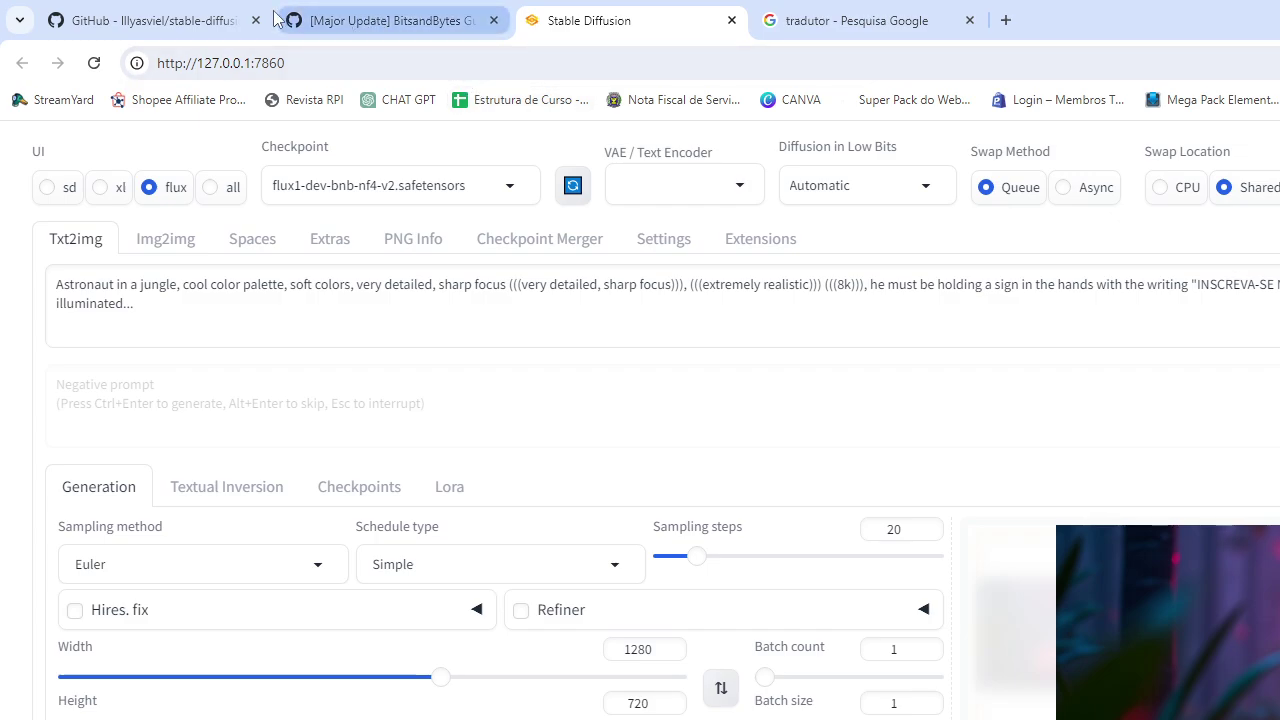
pyautogui.click(390, 16)
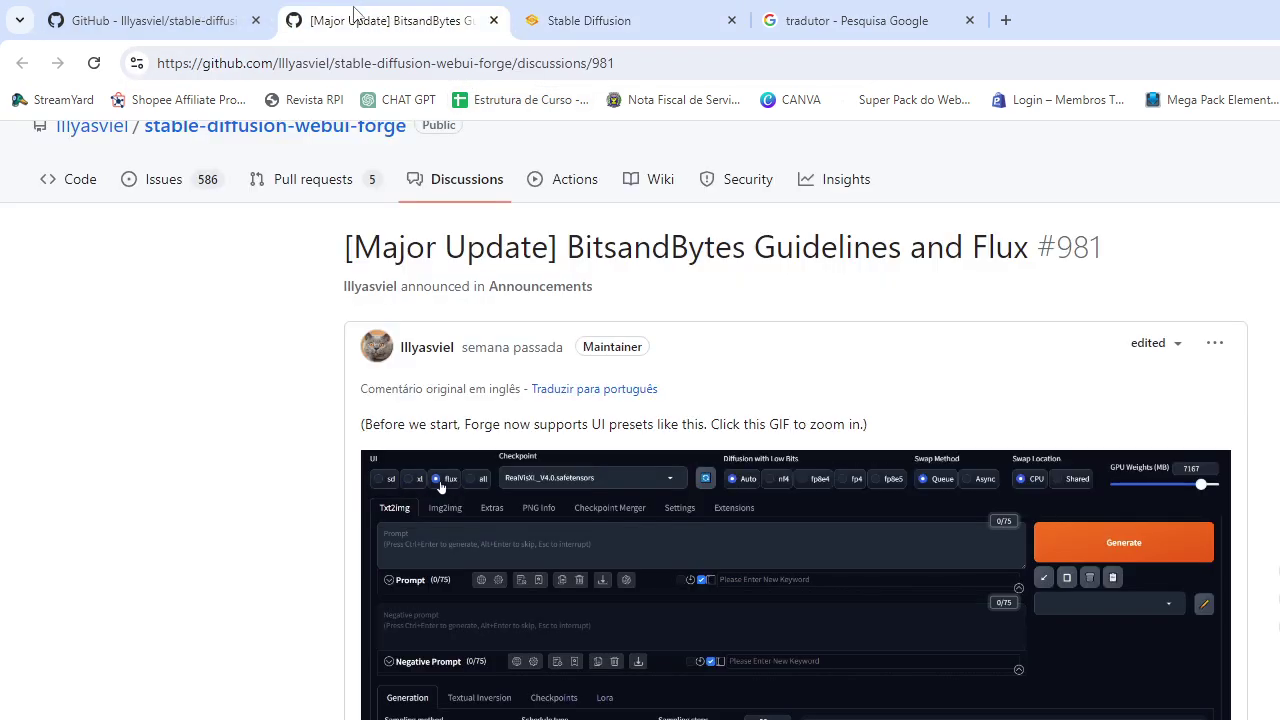
pyautogui.click(207, 14)
pyautogui.click(376, 18)
pyautogui.scroll(-3, 967, 302)
pyautogui.scroll(-5, 969, 303)
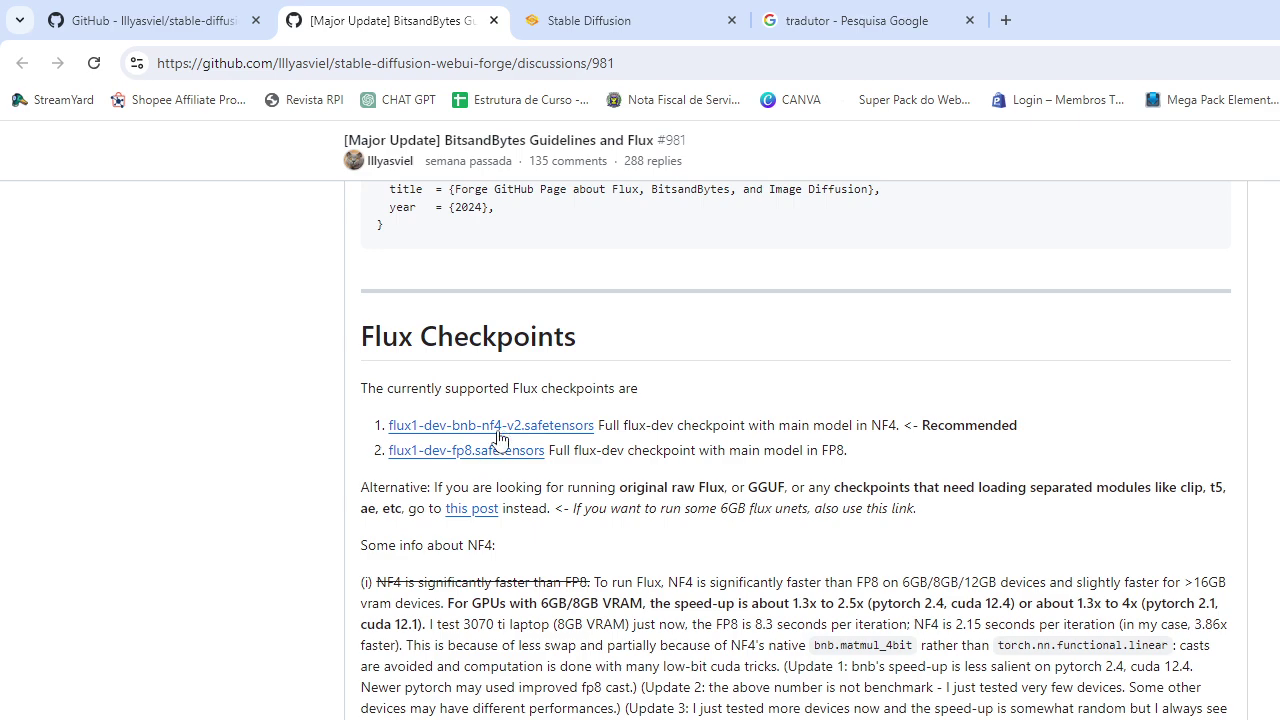
# Step: Open 00039-885848528.png from the output folder and examine the lettering on the astronaut's sign up close
pyautogui.click(645, 22)
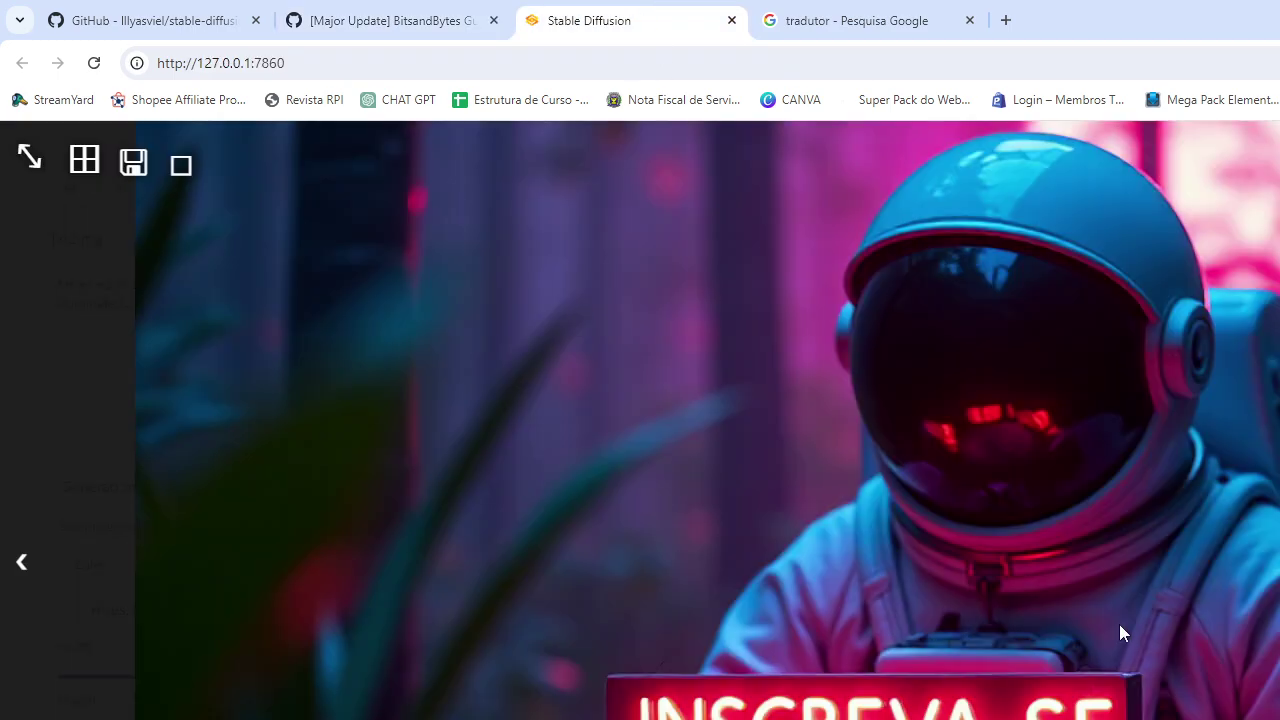
pyautogui.hotkey('alt', 'Tab')
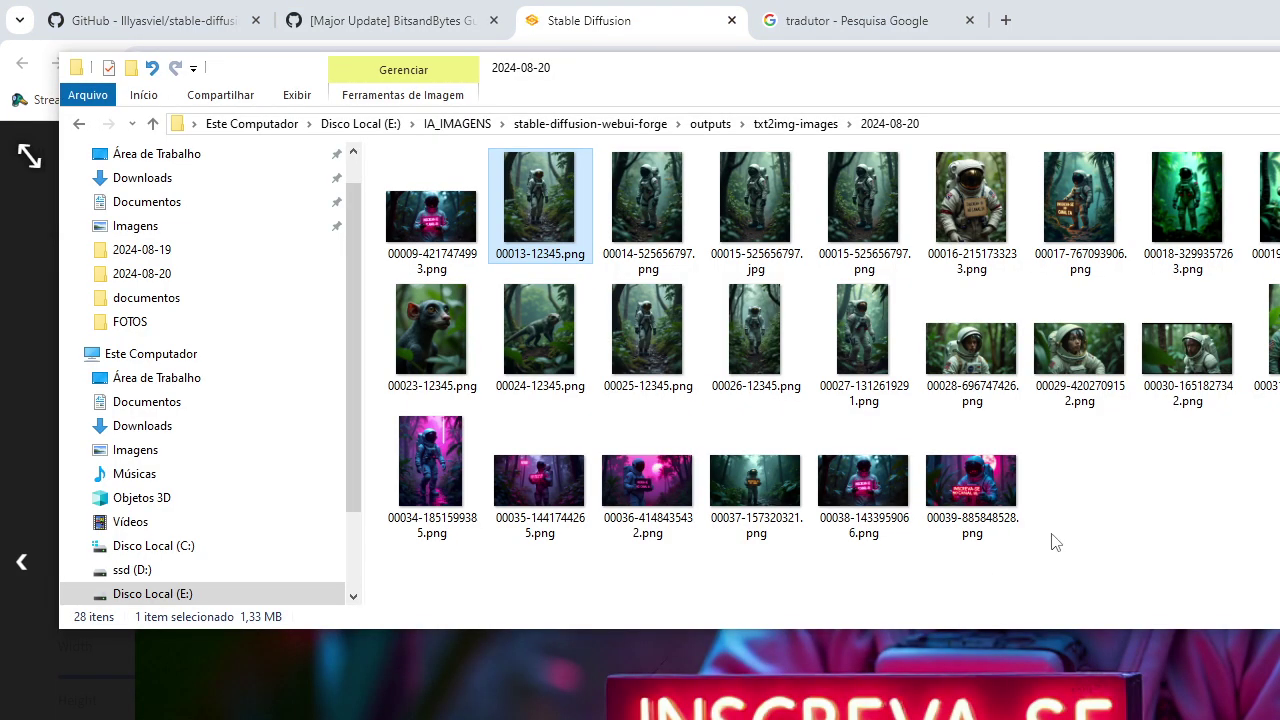
pyautogui.doubleClick(977, 490)
pyautogui.scroll(5, 947, 489)
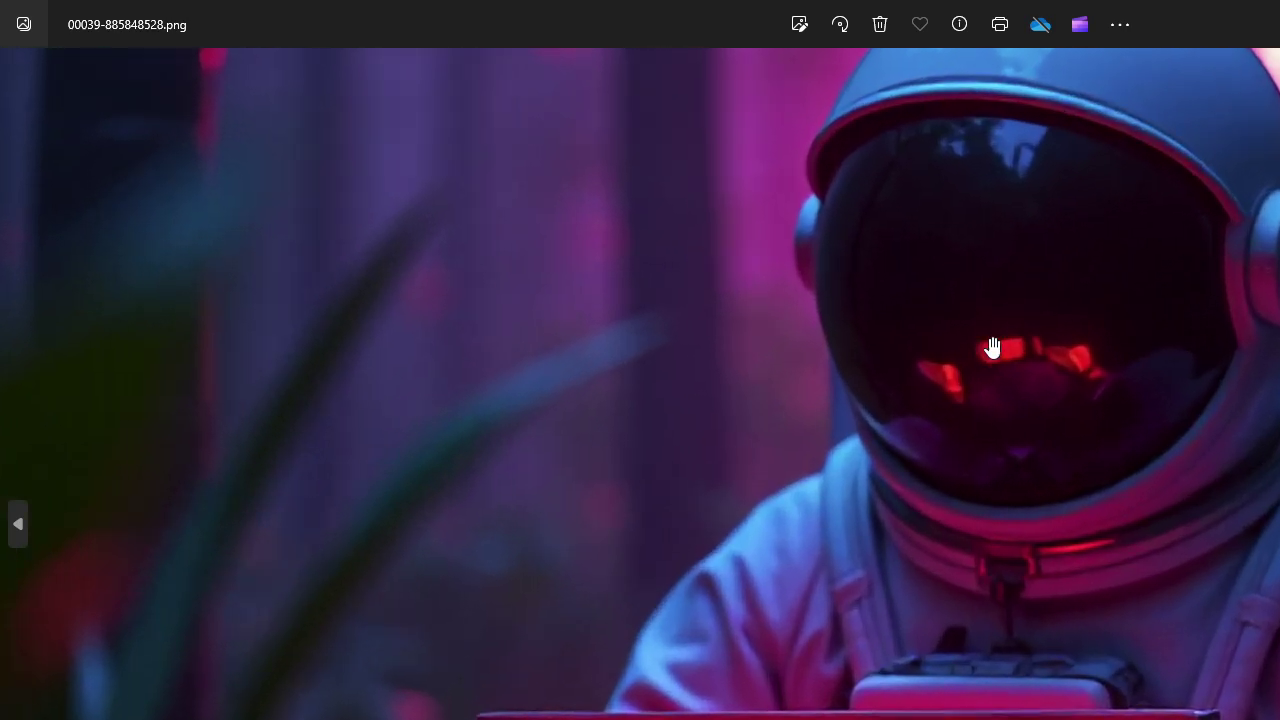
pyautogui.moveTo(726, 629); pyautogui.dragTo(1207, 12)
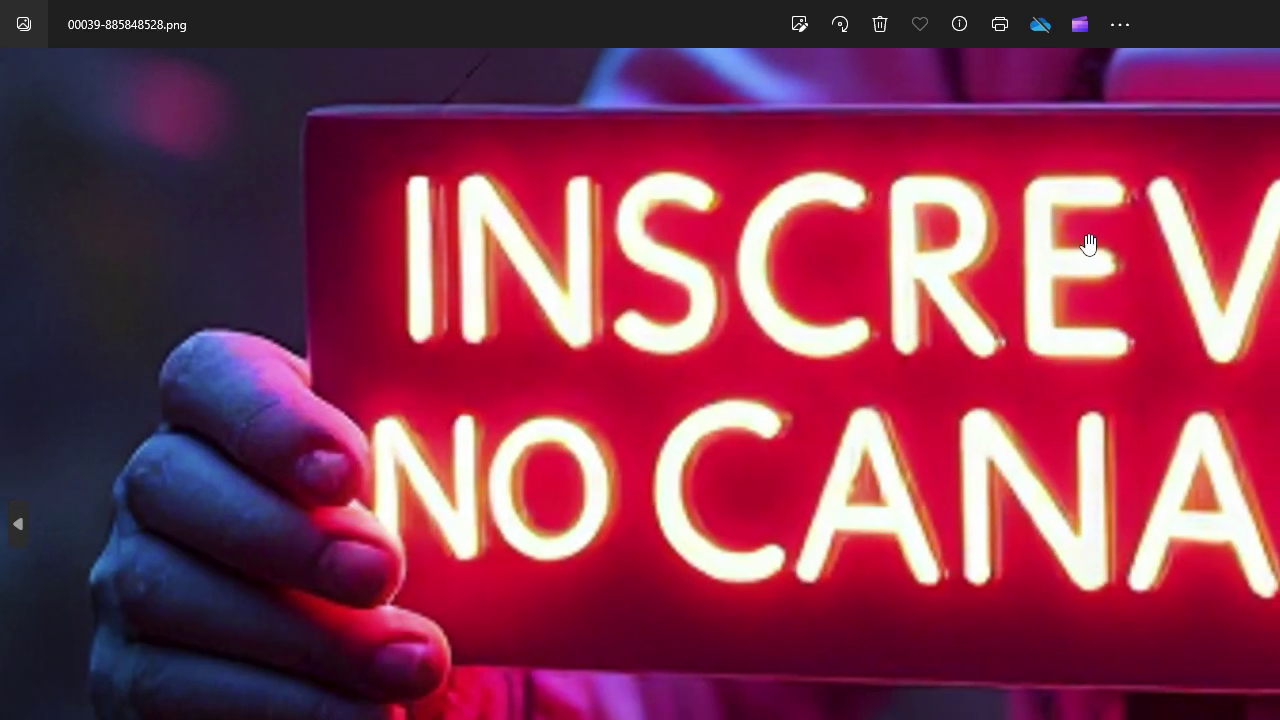
pyautogui.scroll(-3, 906, 354)
pyautogui.scroll(-2, 993, 527)
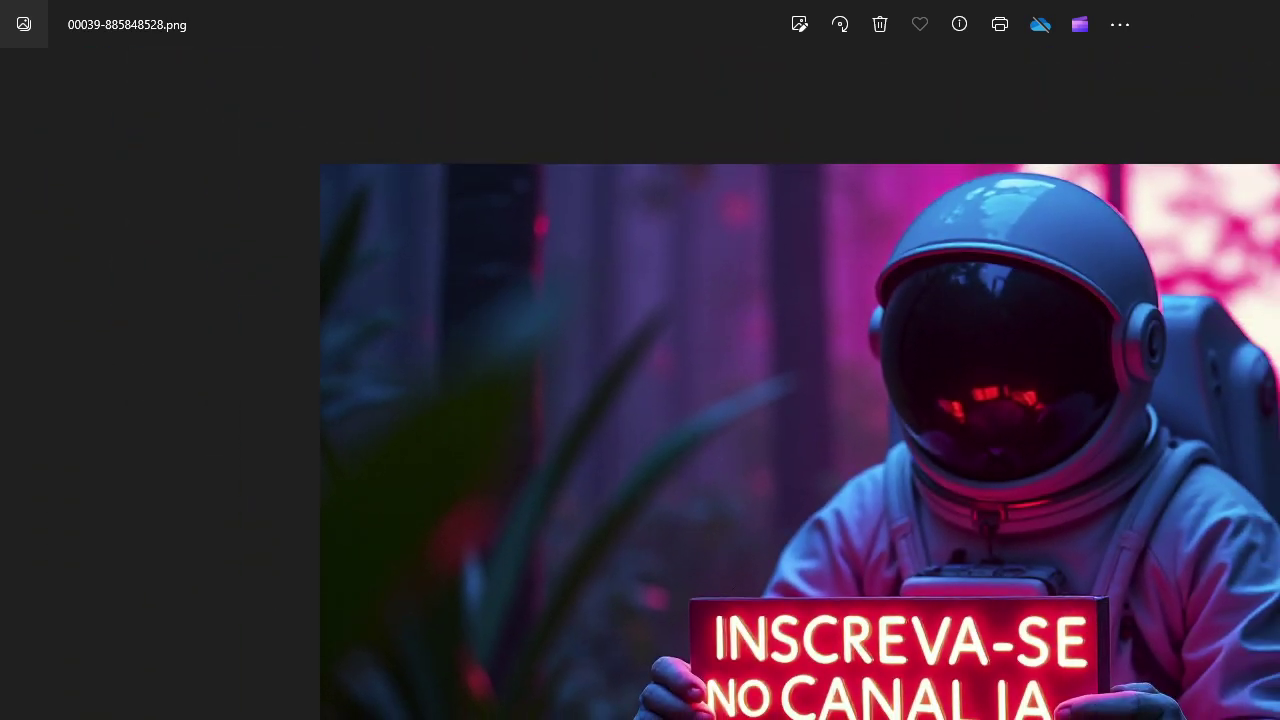
pyautogui.hotkey('alt', 'F4')
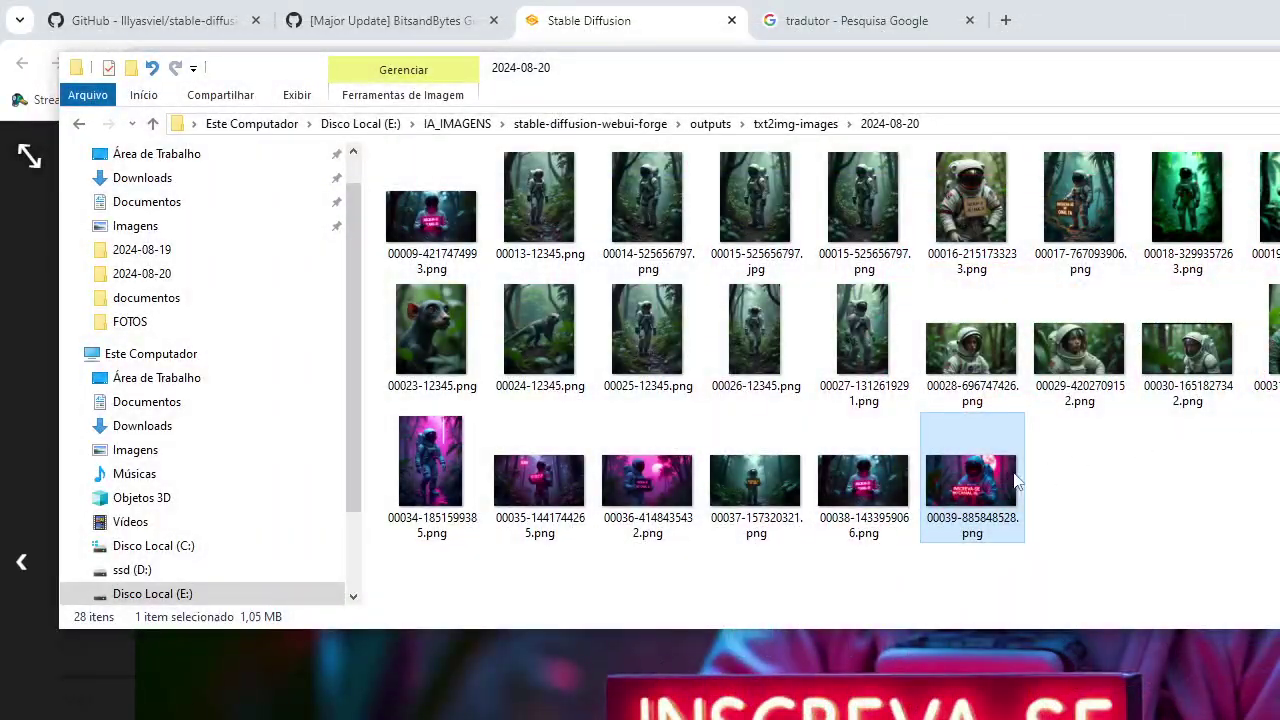
# Step: Open 00028-696747426.png from the output folder and examine the astronaut's face and helmet details up close
pyautogui.click(965, 350)
pyautogui.doubleClick(965, 350)
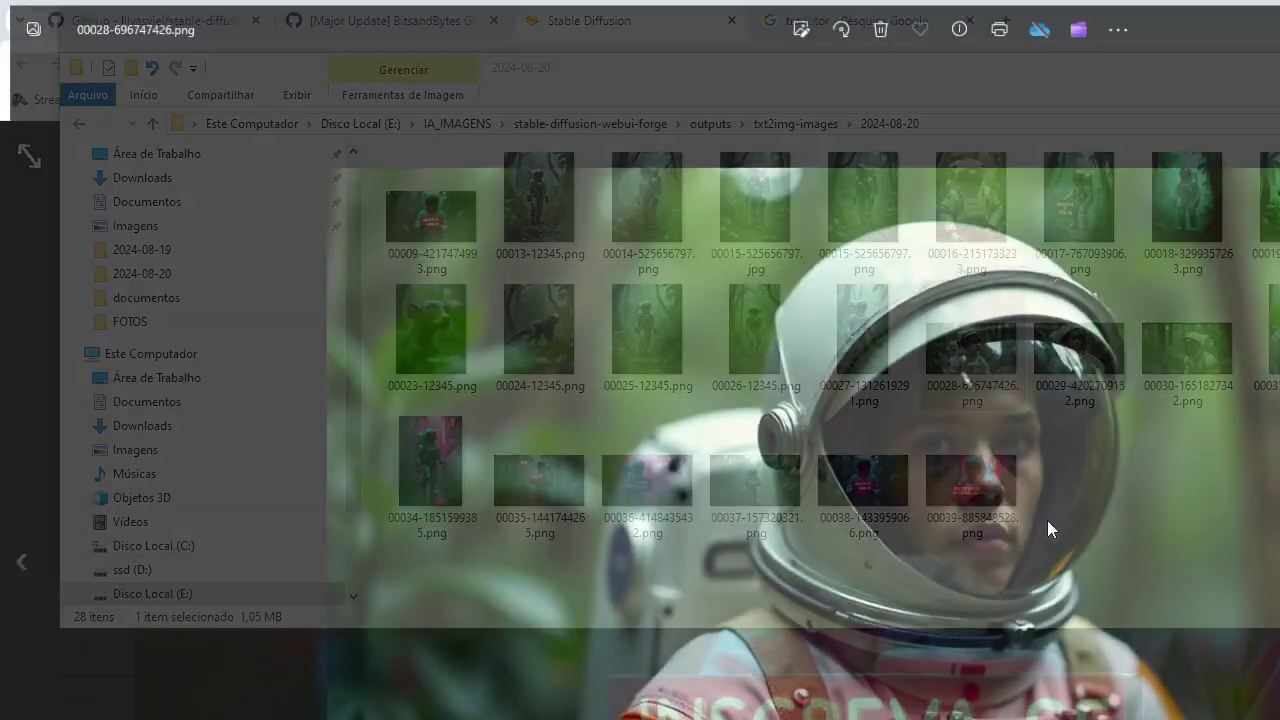
pyautogui.scroll(4, 988, 420)
pyautogui.scroll(3, 988, 420)
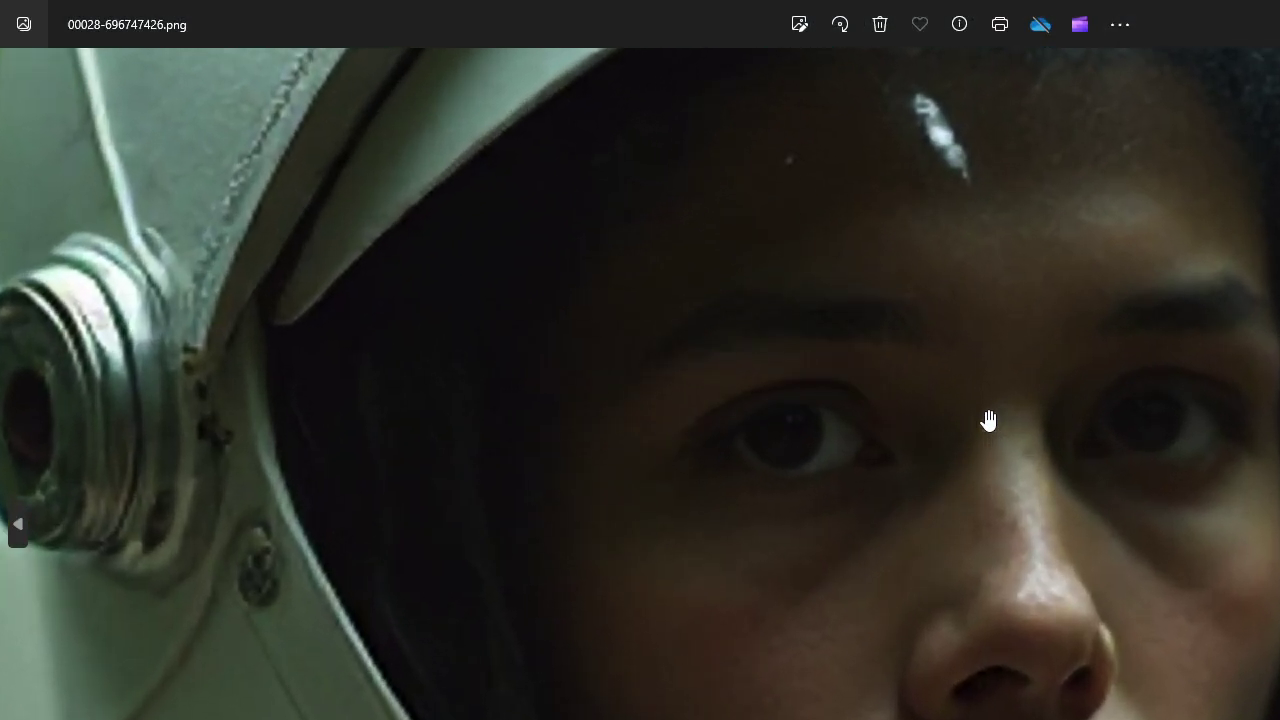
pyautogui.scroll(-1, 988, 420)
pyautogui.scroll(-1, 836, 562)
pyautogui.scroll(-2, 836, 562)
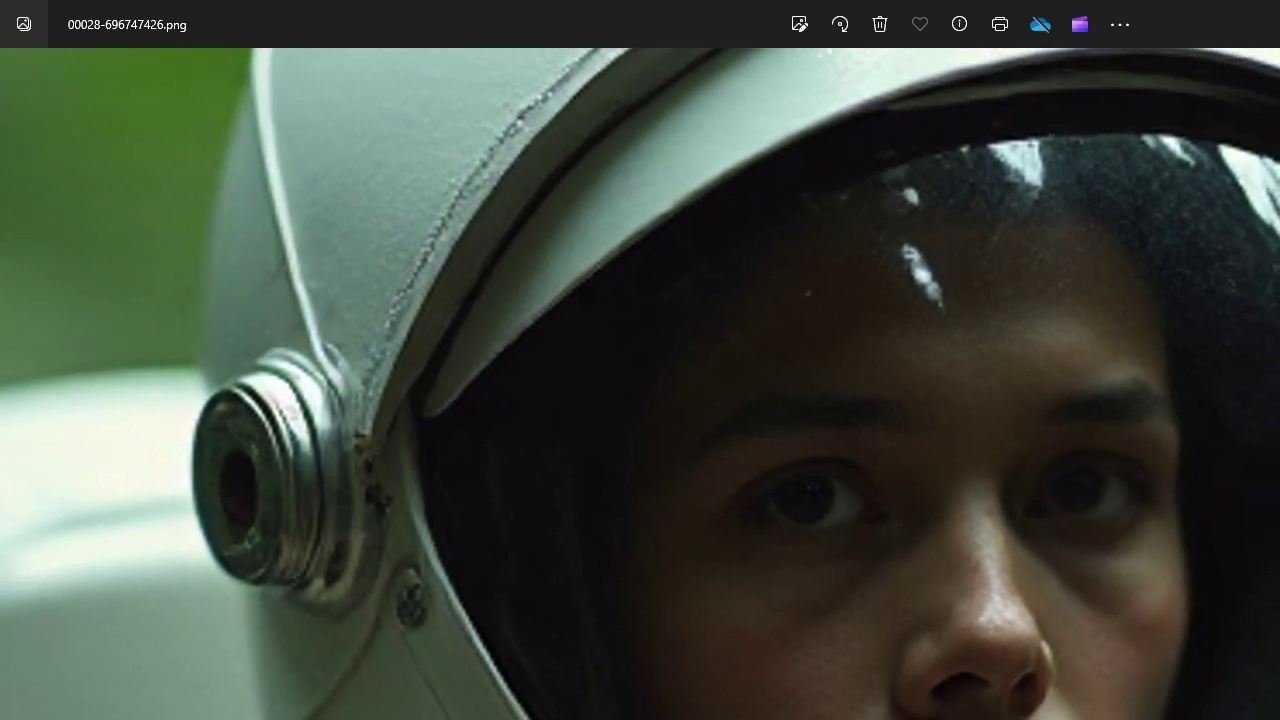
pyautogui.scroll(-4, 880, 600)
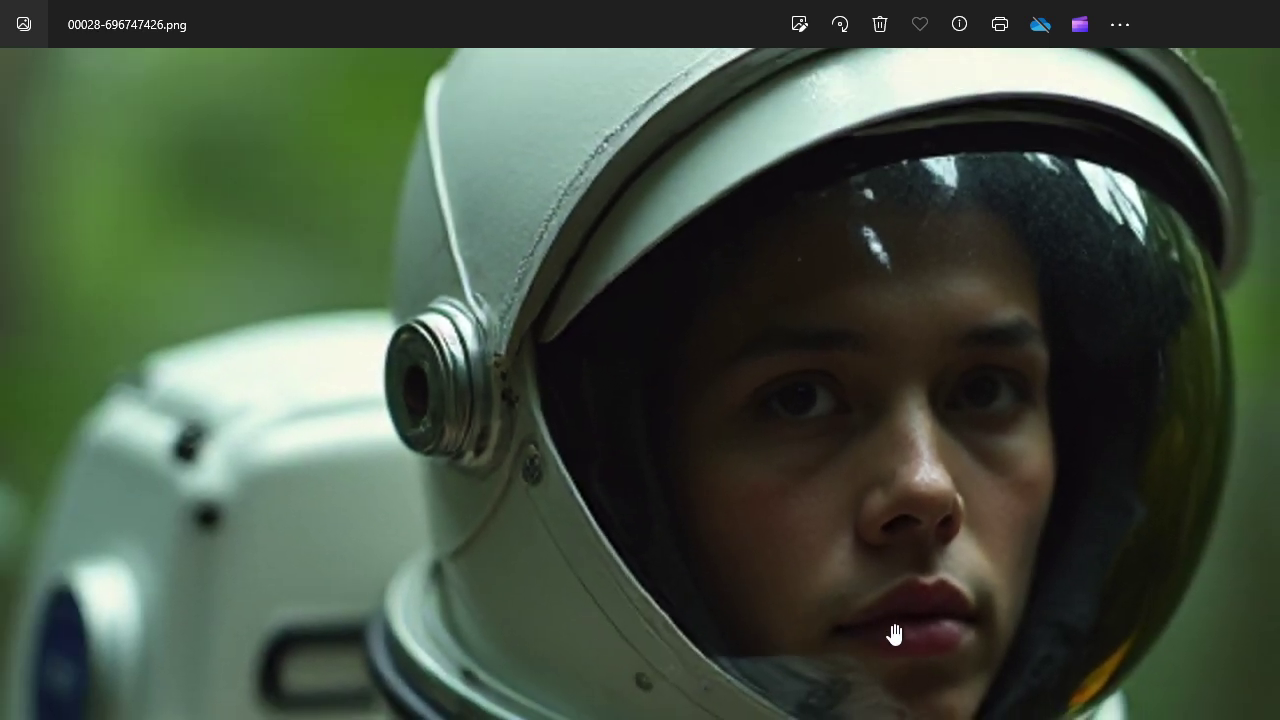
pyautogui.scroll(4, 929, 586)
pyautogui.scroll(2, 1000, 645)
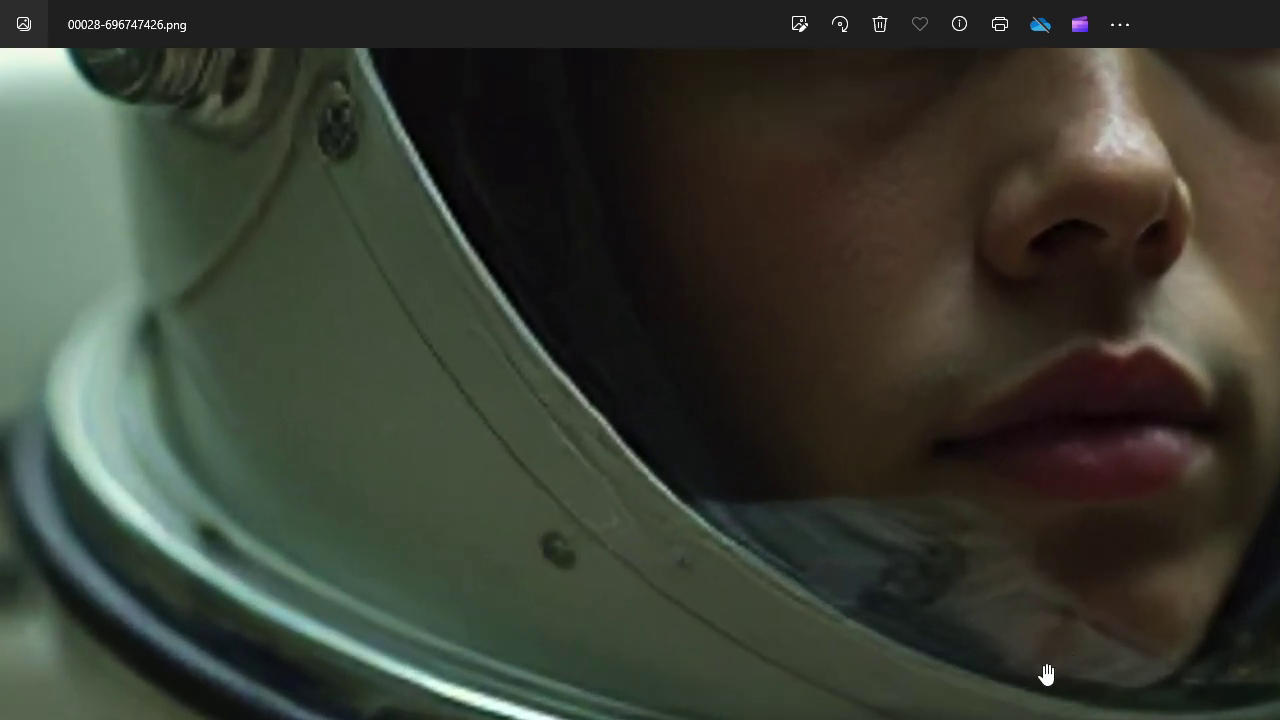
pyautogui.scroll(-4, 943, 700)
pyautogui.scroll(-2, 727, 568)
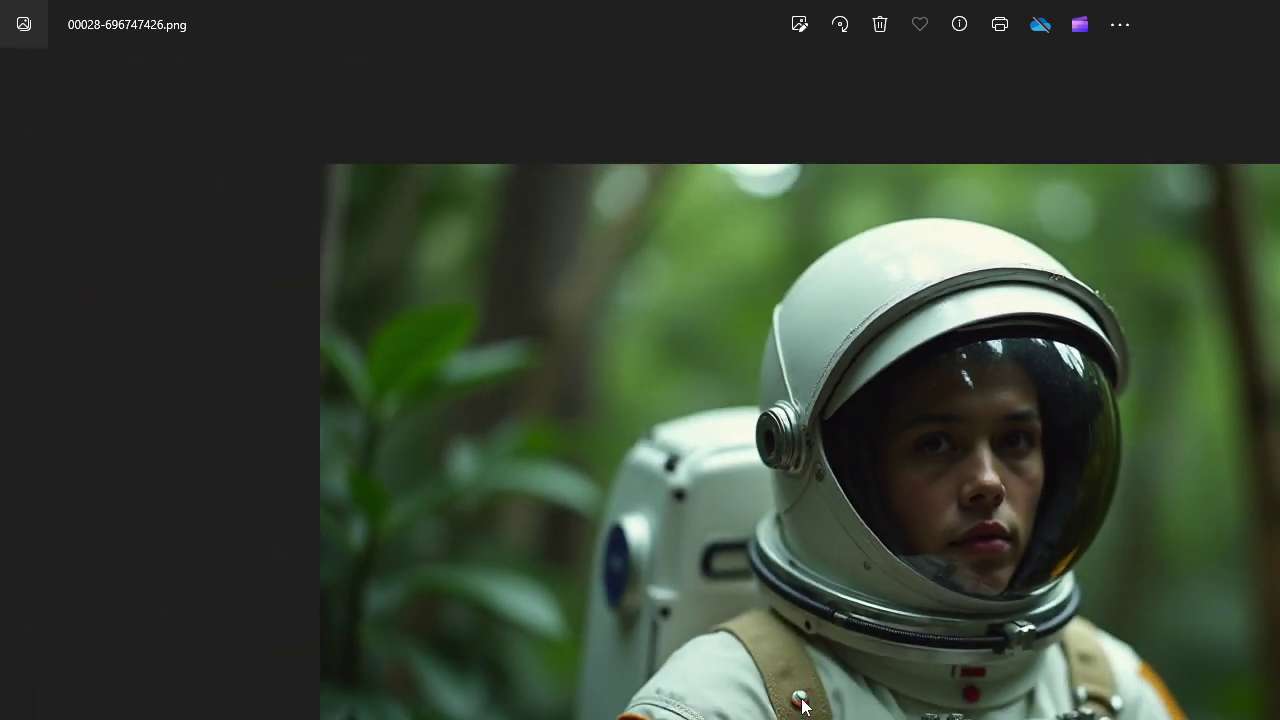
pyautogui.hotkey('alt', 'F4')
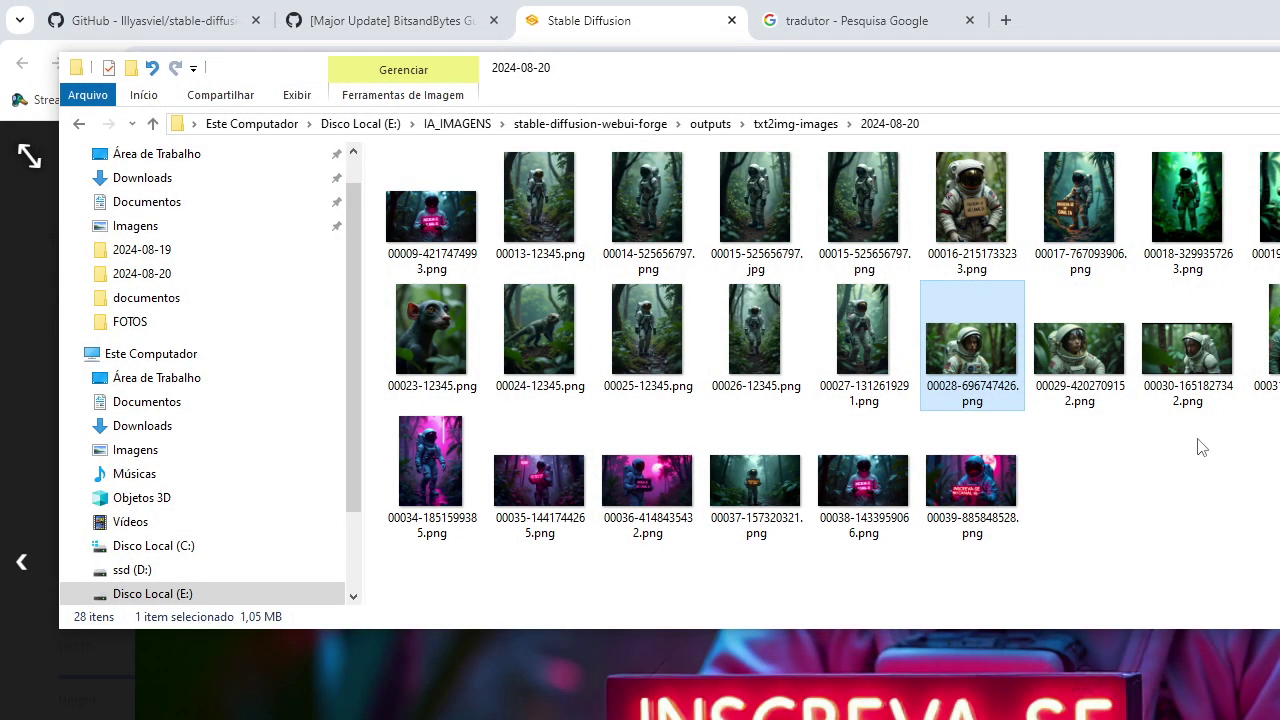
# Step: Open 00038-1433959066.png from the output folder, examine the astronaut's illuminated sign, and return to the Stable Diffusion page in the browser
pyautogui.doubleClick(870, 488)
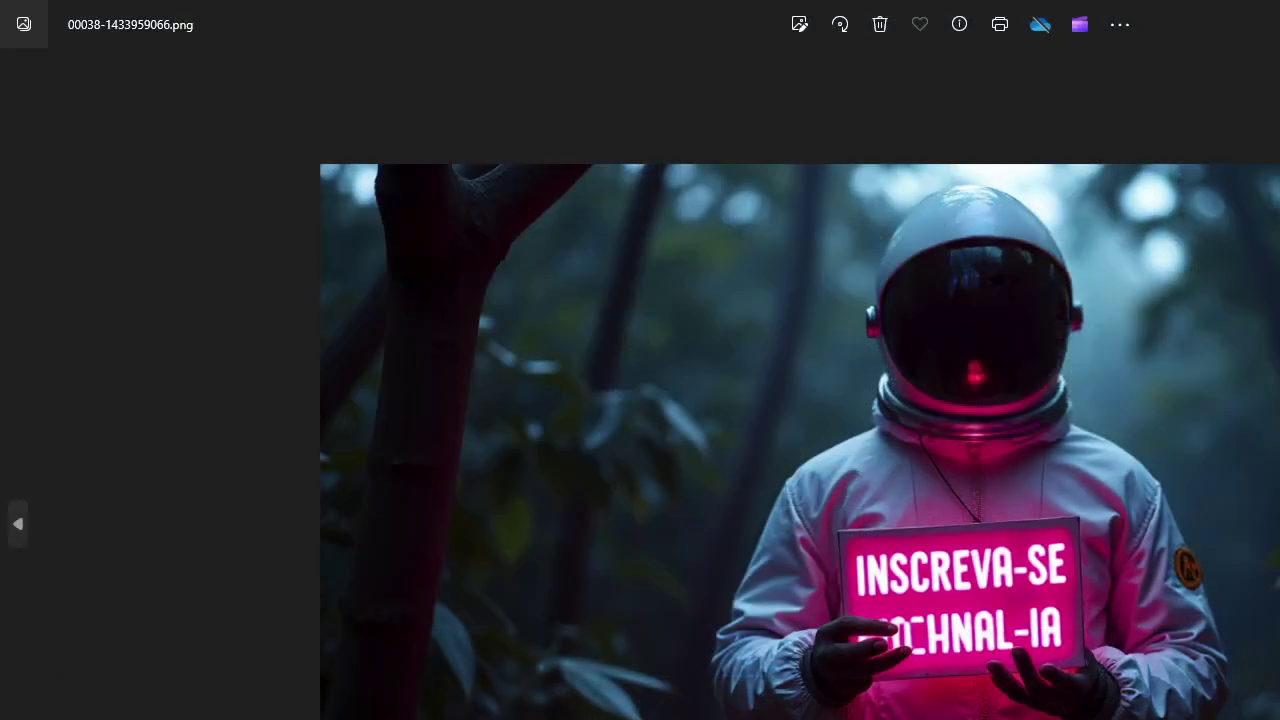
pyautogui.hotkey('alt', 'Tab')
pyautogui.doubleClick(421, 222)
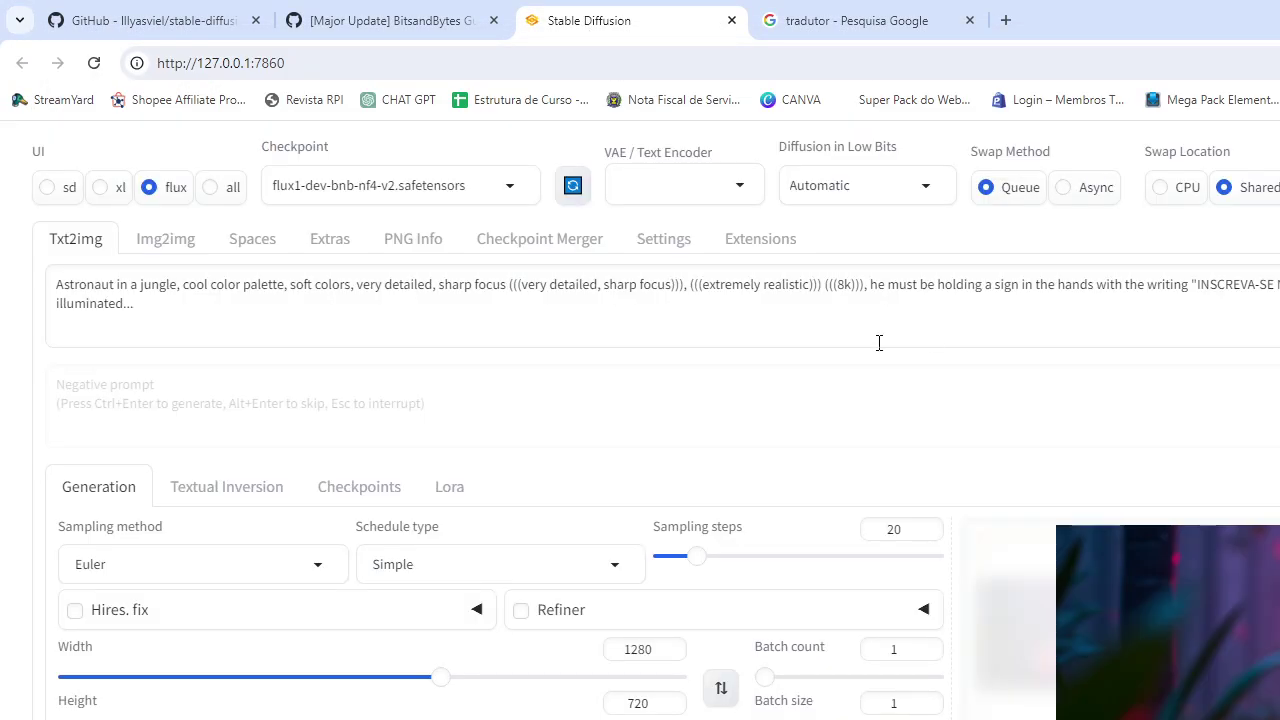
pyautogui.click(877, 343)
# Step: Review the Quick List and Installing Forge sections in the README of the stable-diffusion-webui-forge repository
pyautogui.click(425, 8)
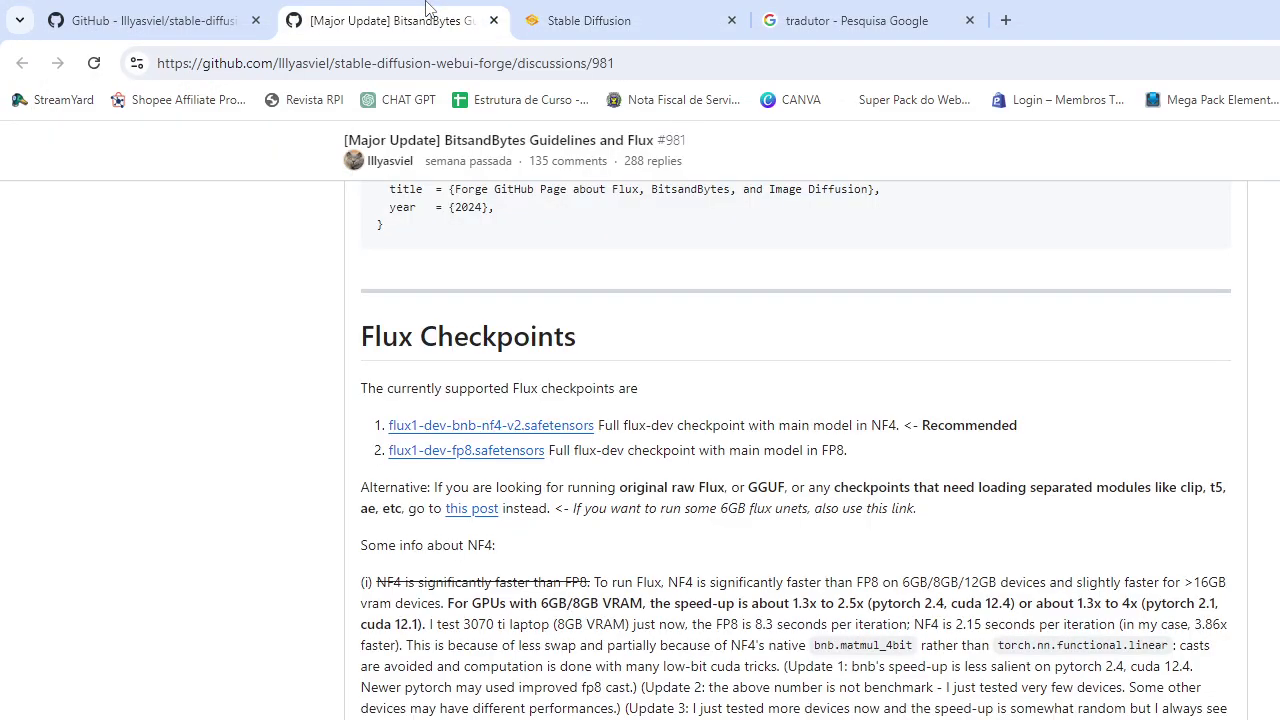
pyautogui.click(178, 8)
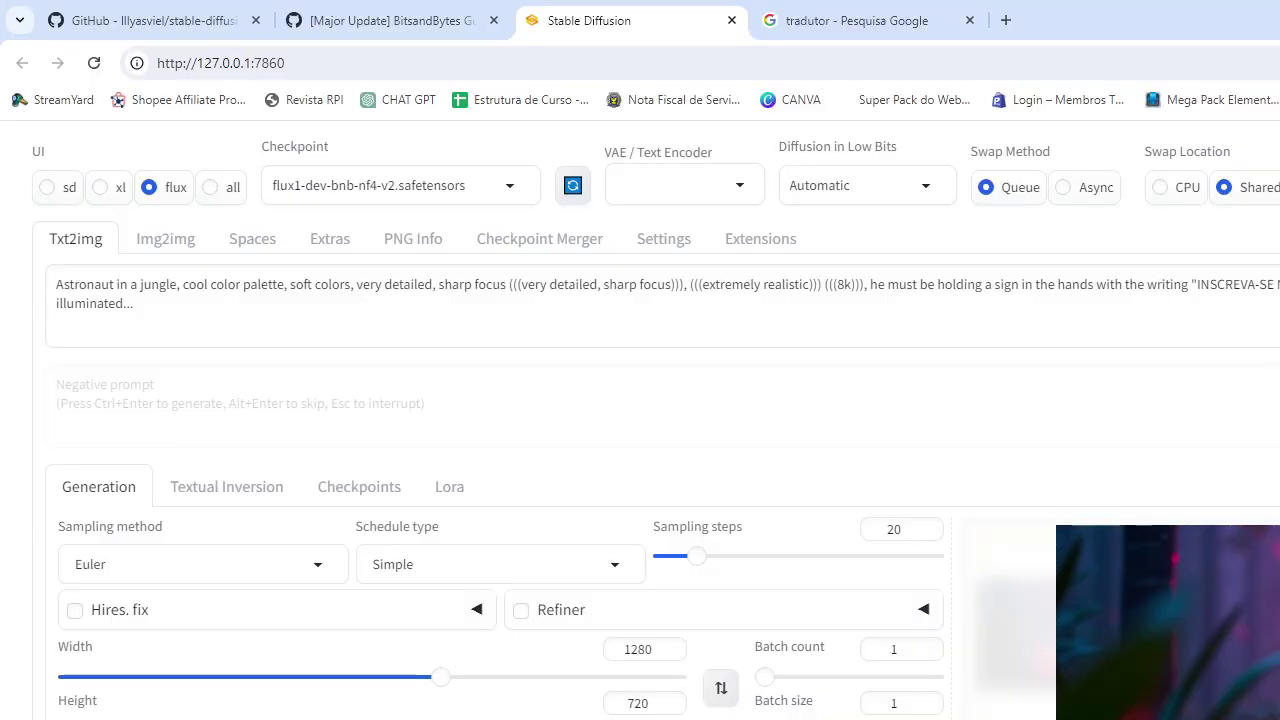
pyautogui.click(160, 8)
pyautogui.scroll(-15, 1033, 295)
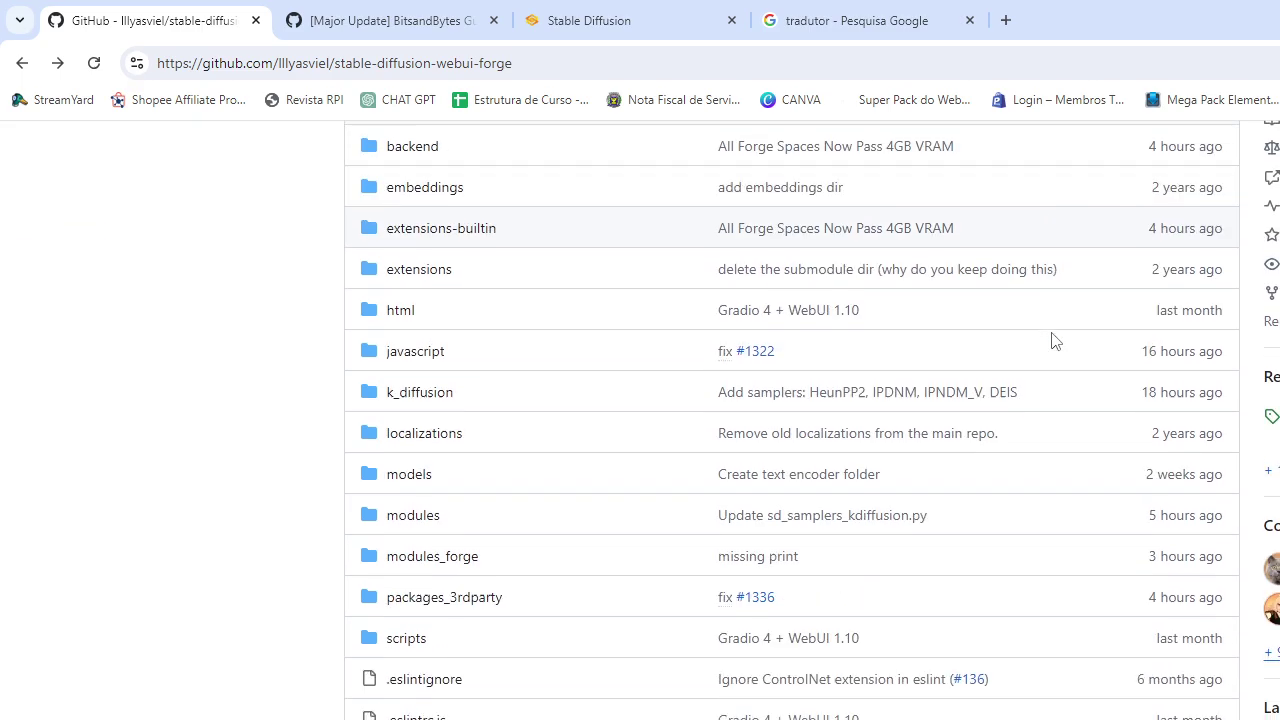
pyautogui.scroll(-3, 820, 706)
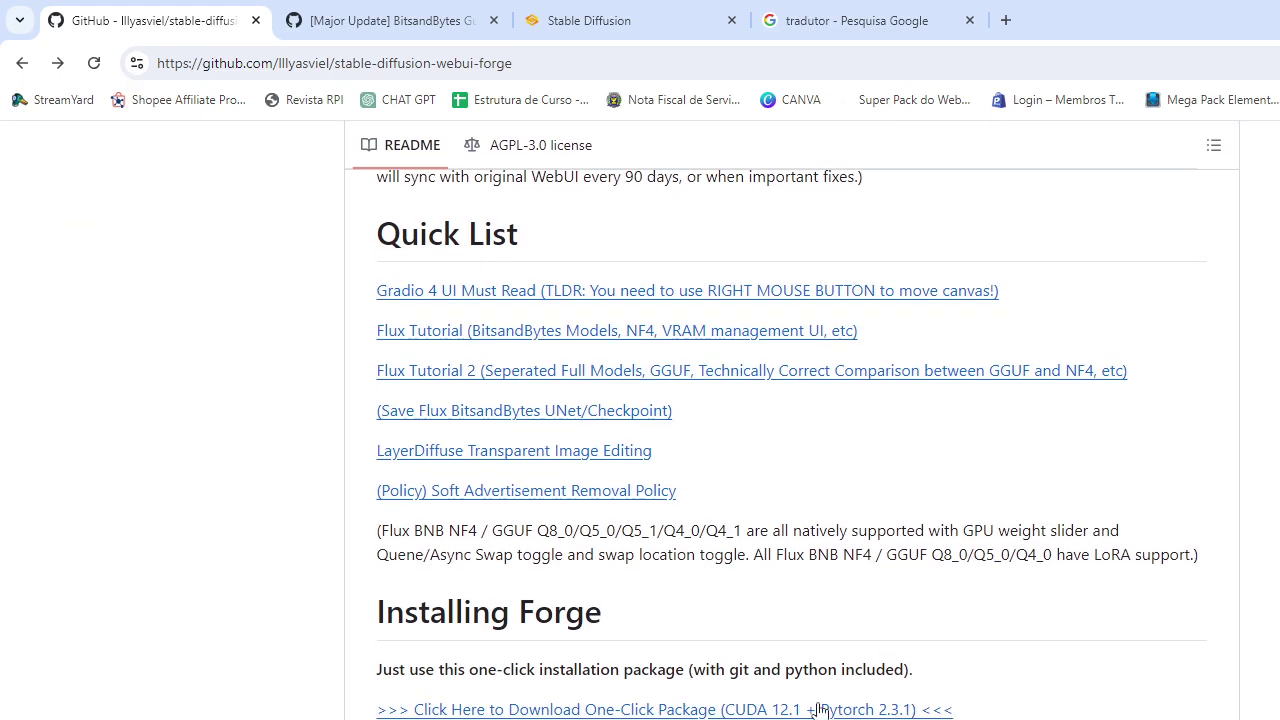
pyautogui.scroll(-4, 825, 679)
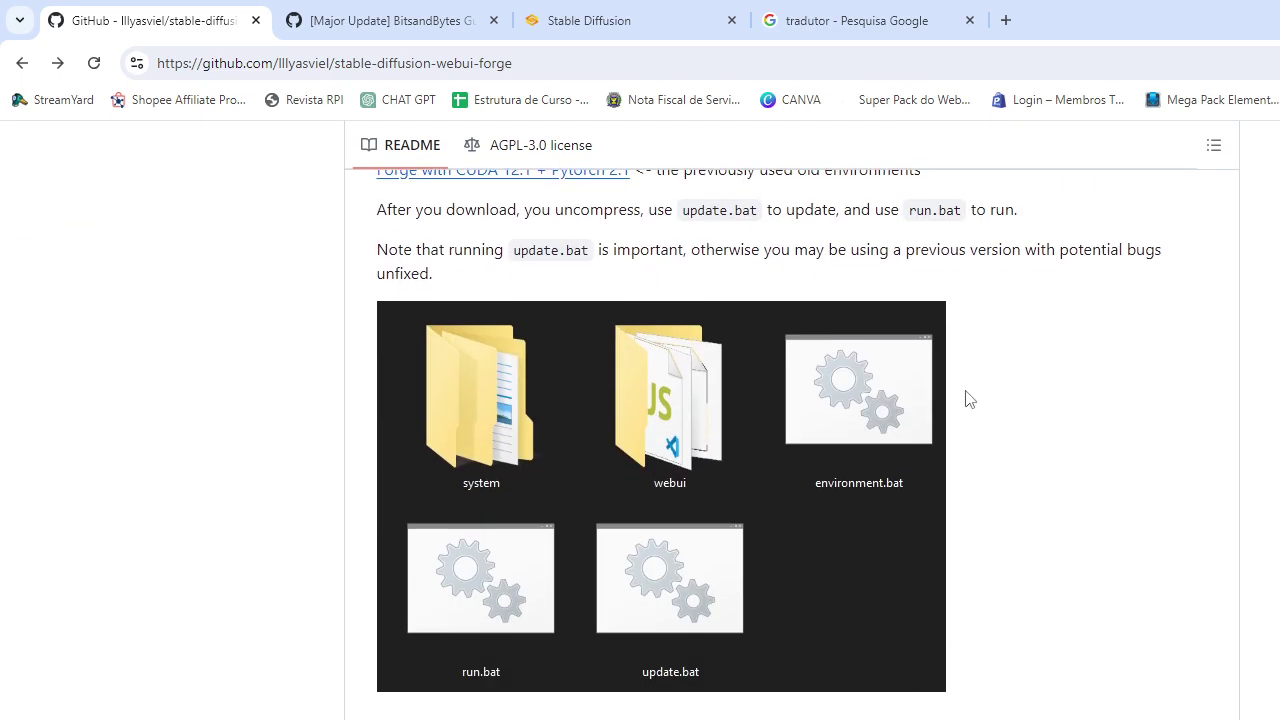
pyautogui.scroll(20, 623, 480)
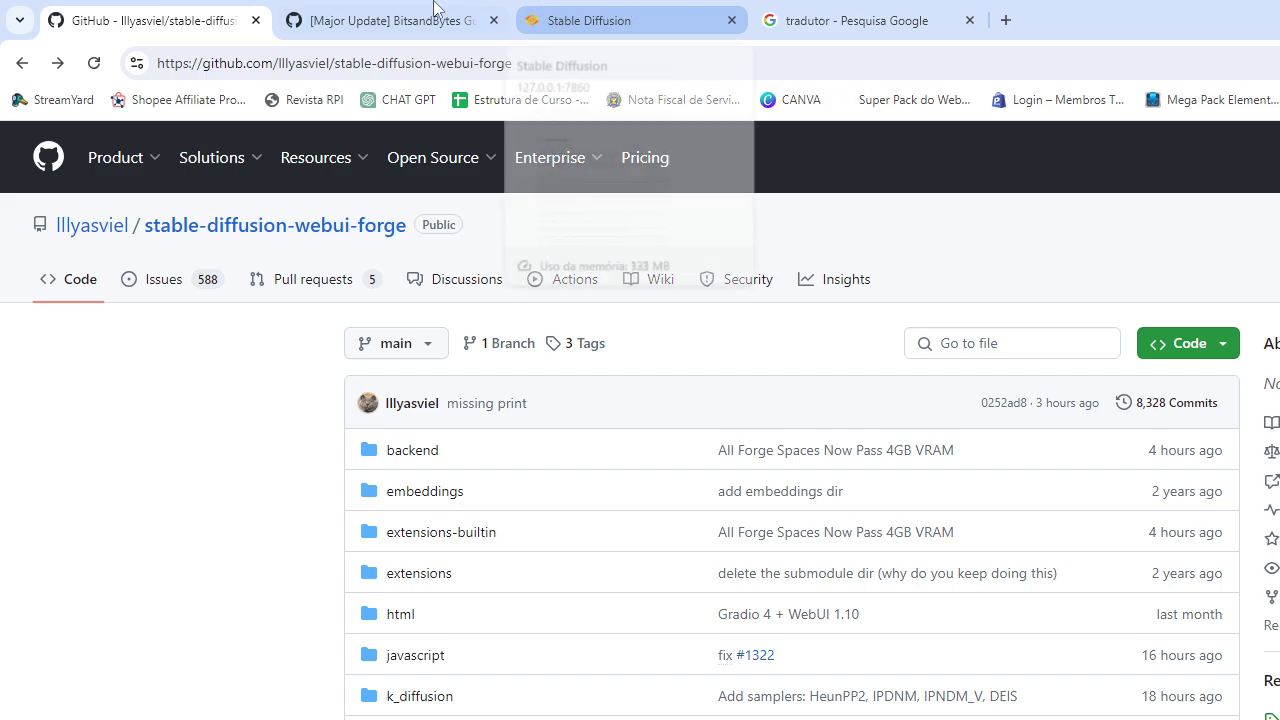
# Step: Review the Flux Checkpoints and Using Flux sections of the BitsandBytes Guidelines and Flux discussion
pyautogui.click(390, 14)
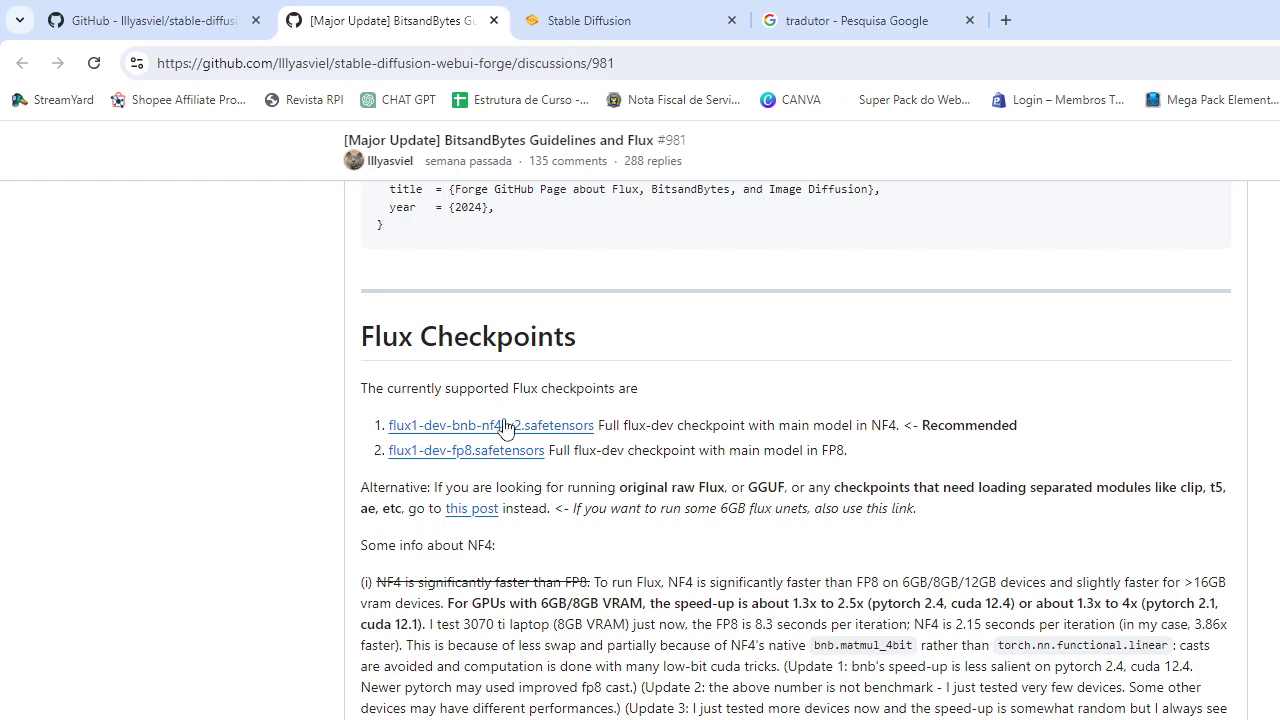
pyautogui.scroll(-15, 505, 427)
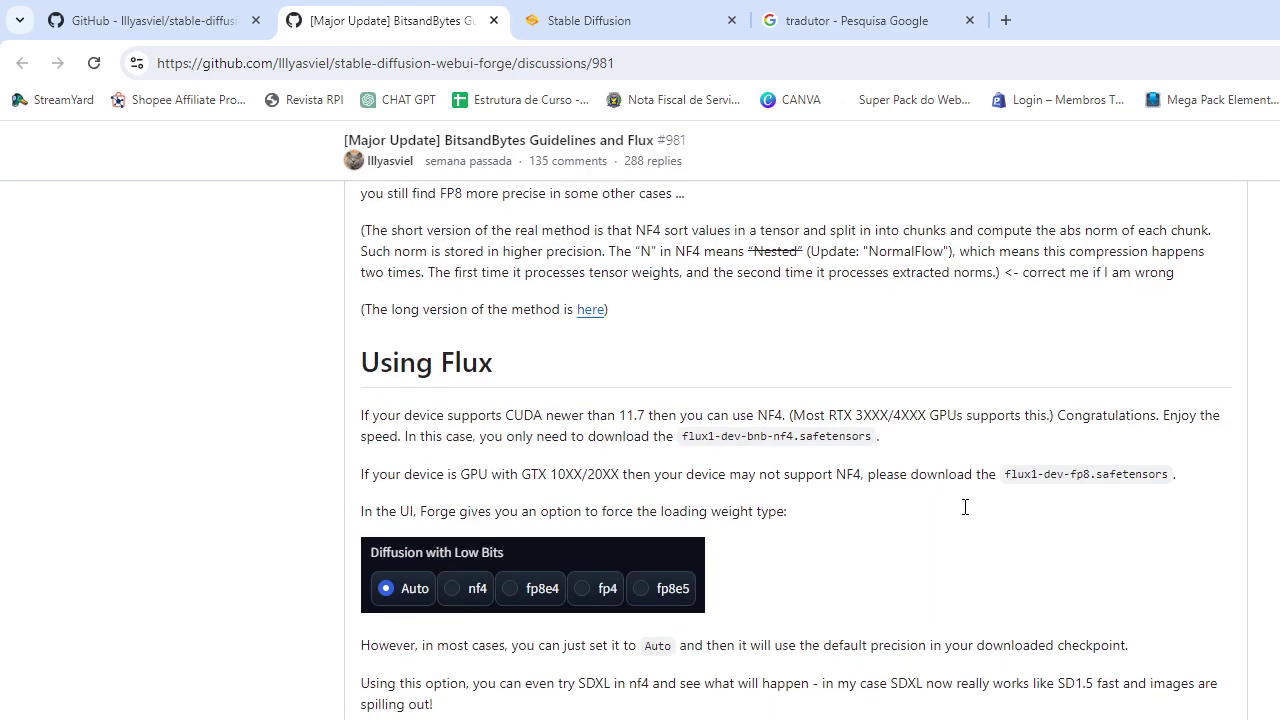
pyautogui.scroll(20, 960, 500)
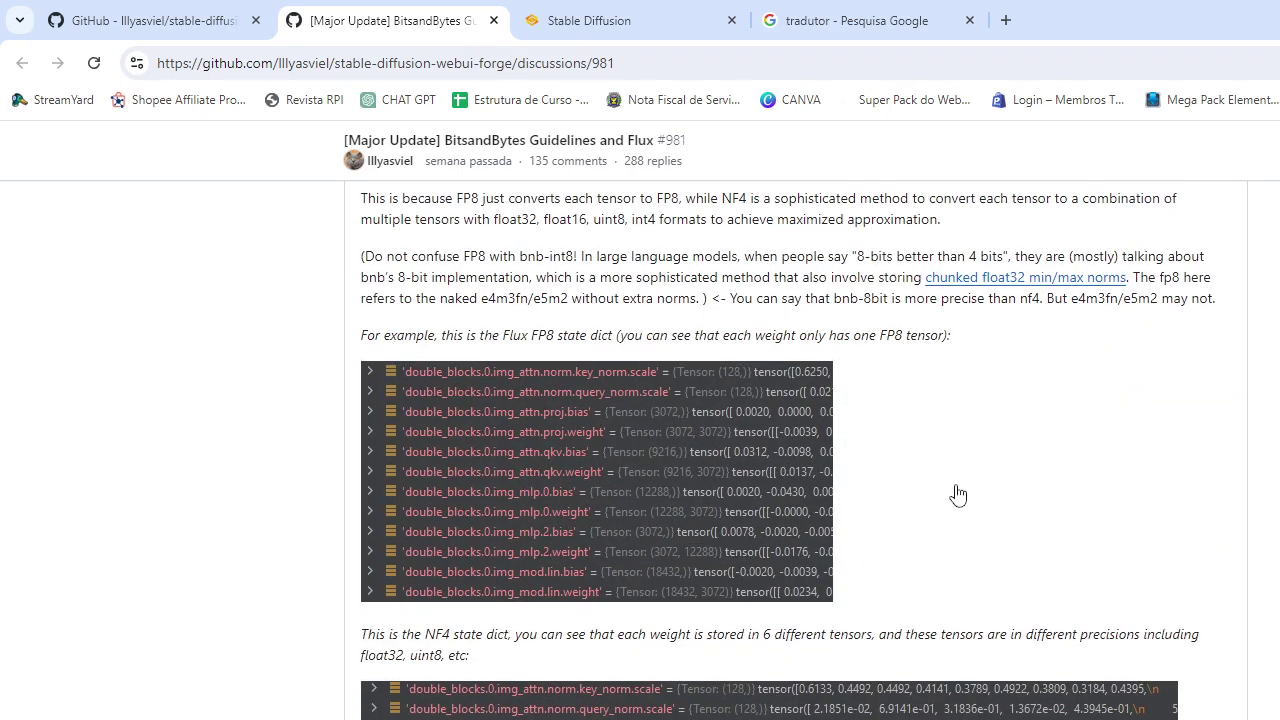
# Step: Return to the Stable Diffusion page, set the UI preset to all, and generate an image from the existing astronaut prompt
pyautogui.click(629, 12)
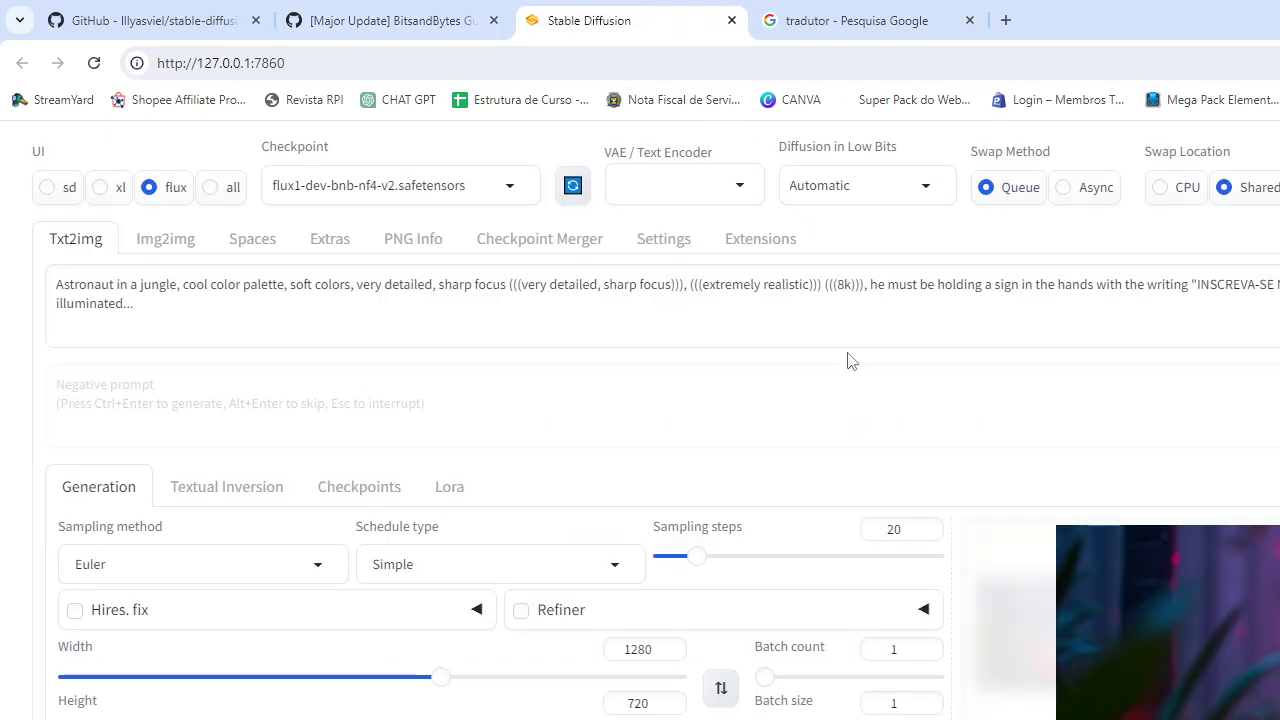
pyautogui.click(211, 188)
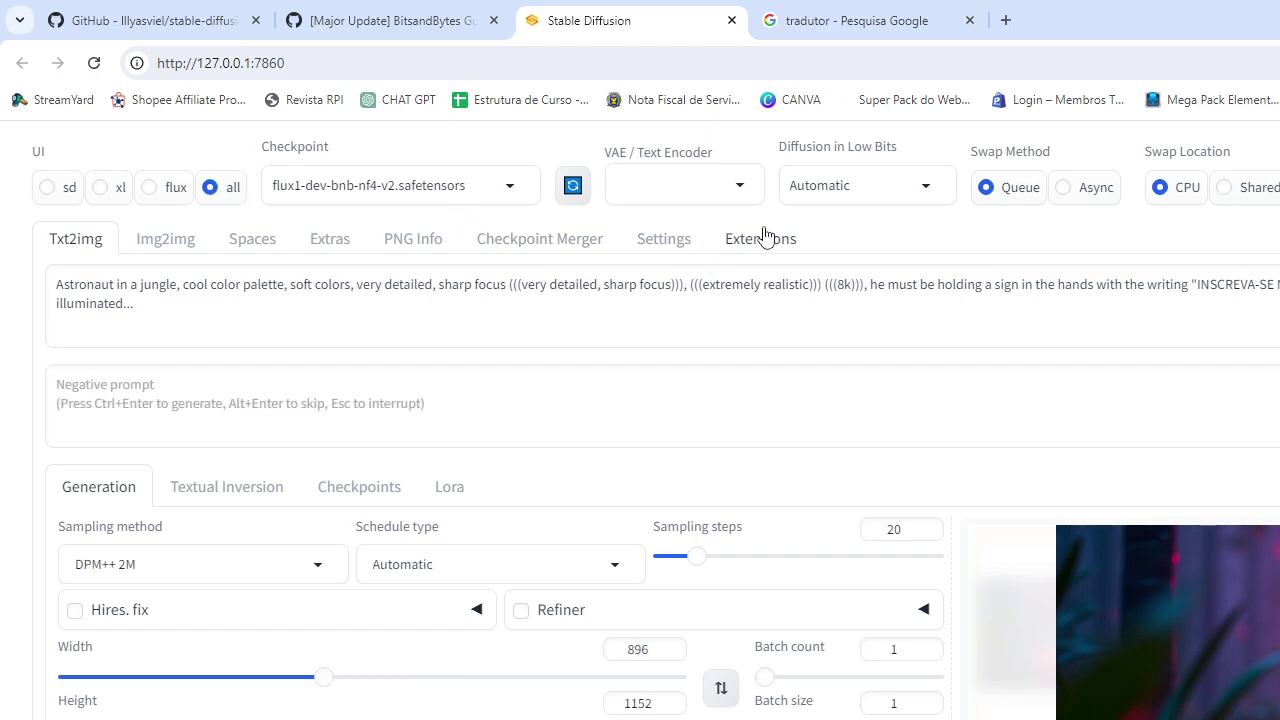
pyautogui.hotkey('ctrl', 'Return')
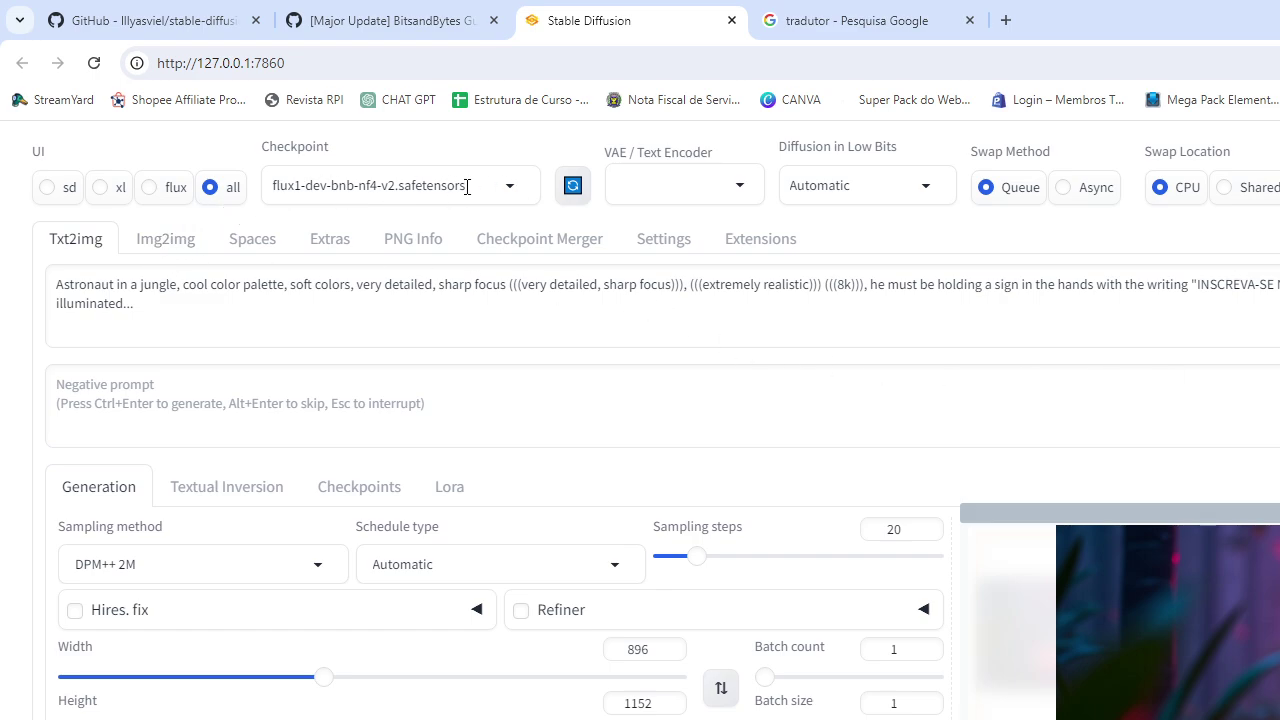
# Step: Examine the generation settings from the checkpoint and sampling options down to CFG Scale, Seed and ReActor while the image renders
pyautogui.scroll(-4, 640, 420)
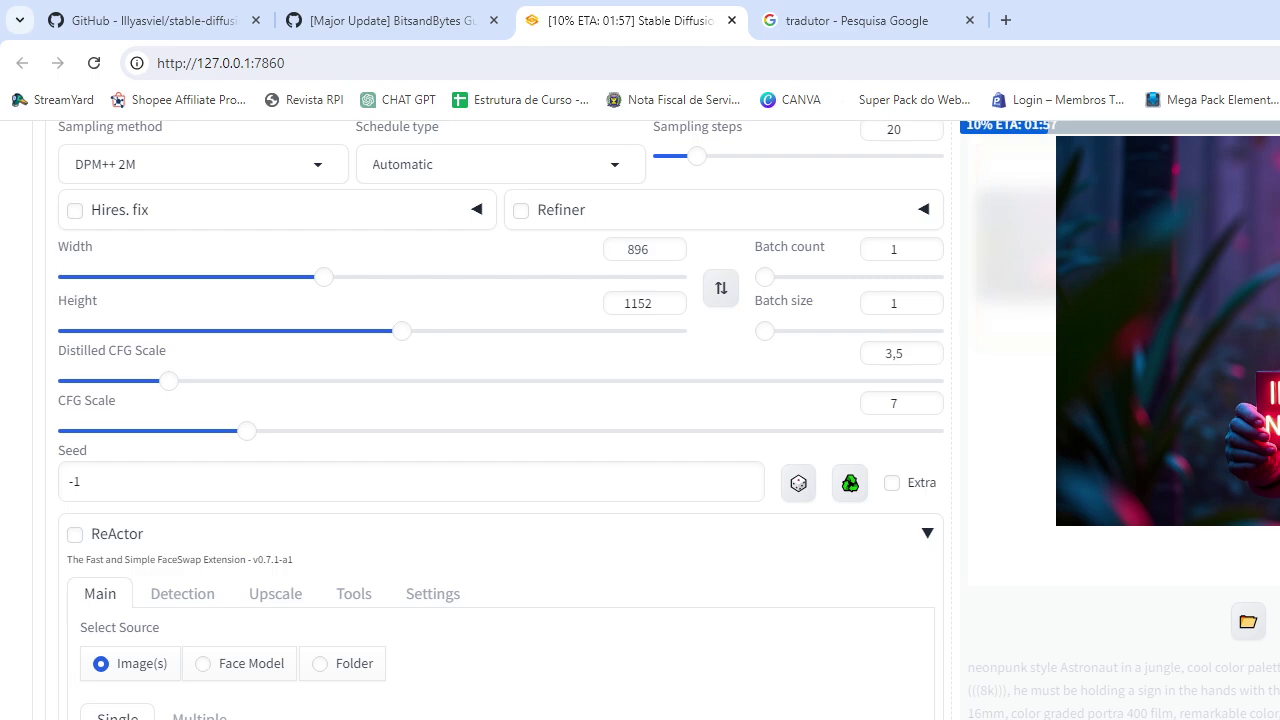
pyautogui.scroll(4, 640, 420)
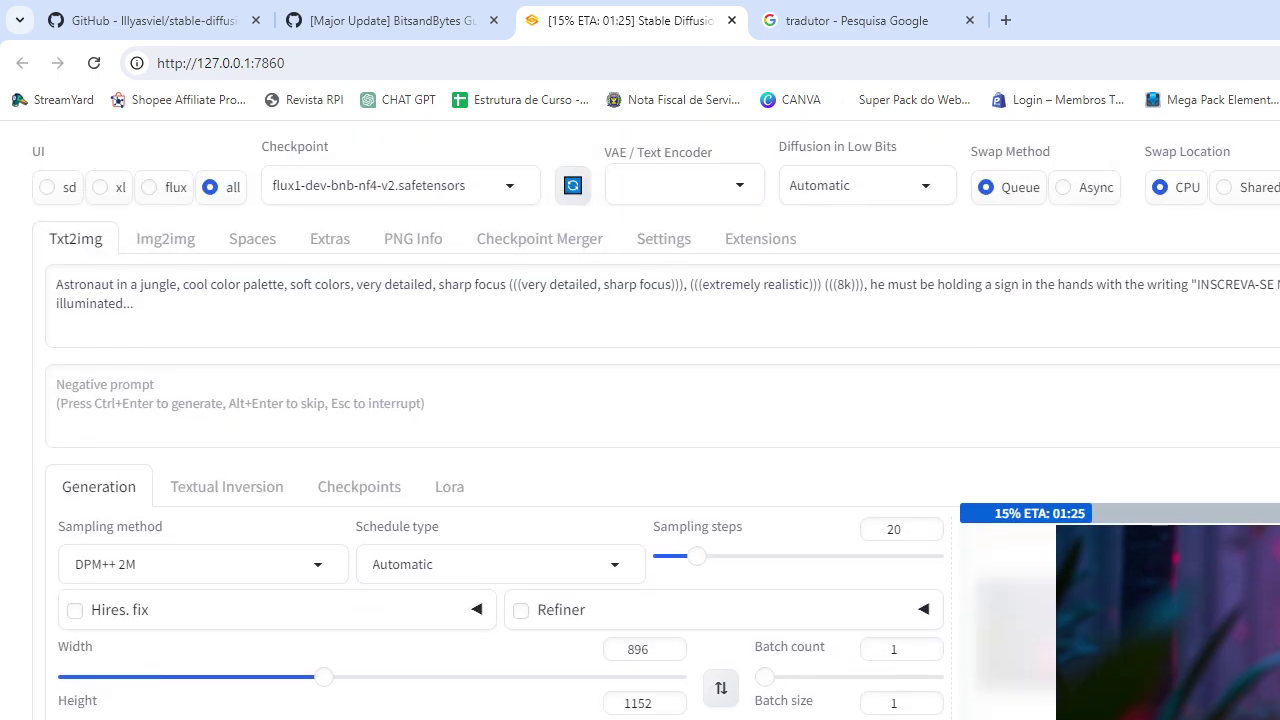
pyautogui.scroll(-4, 640, 420)
pyautogui.scroll(3, 640, 420)
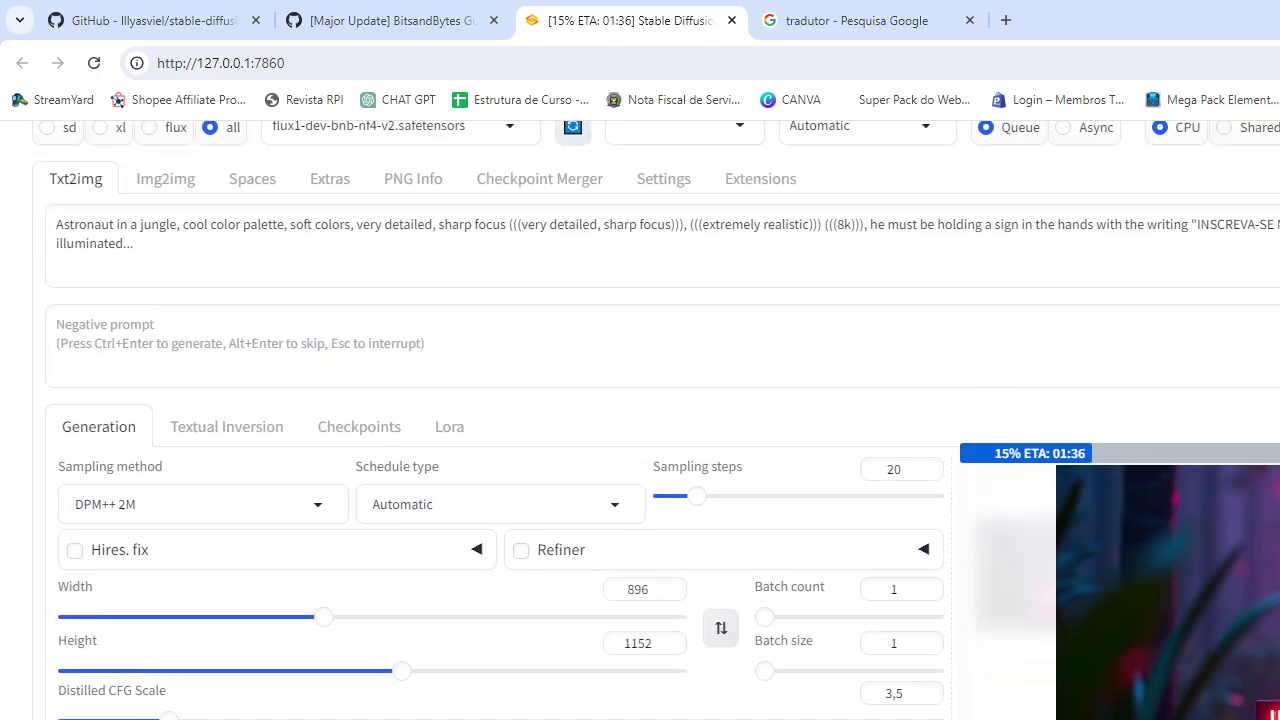
pyautogui.scroll(1, 640, 420)
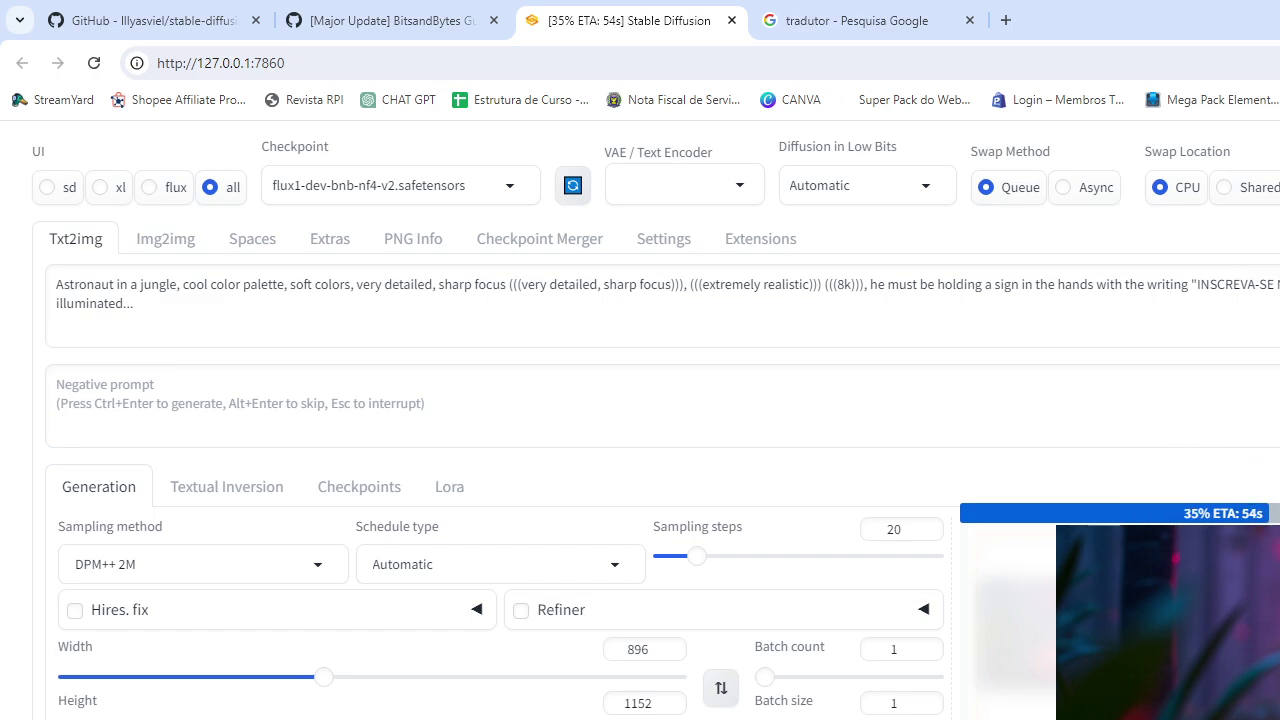
pyautogui.scroll(-6, 500, 420)
pyautogui.scroll(3, 500, 420)
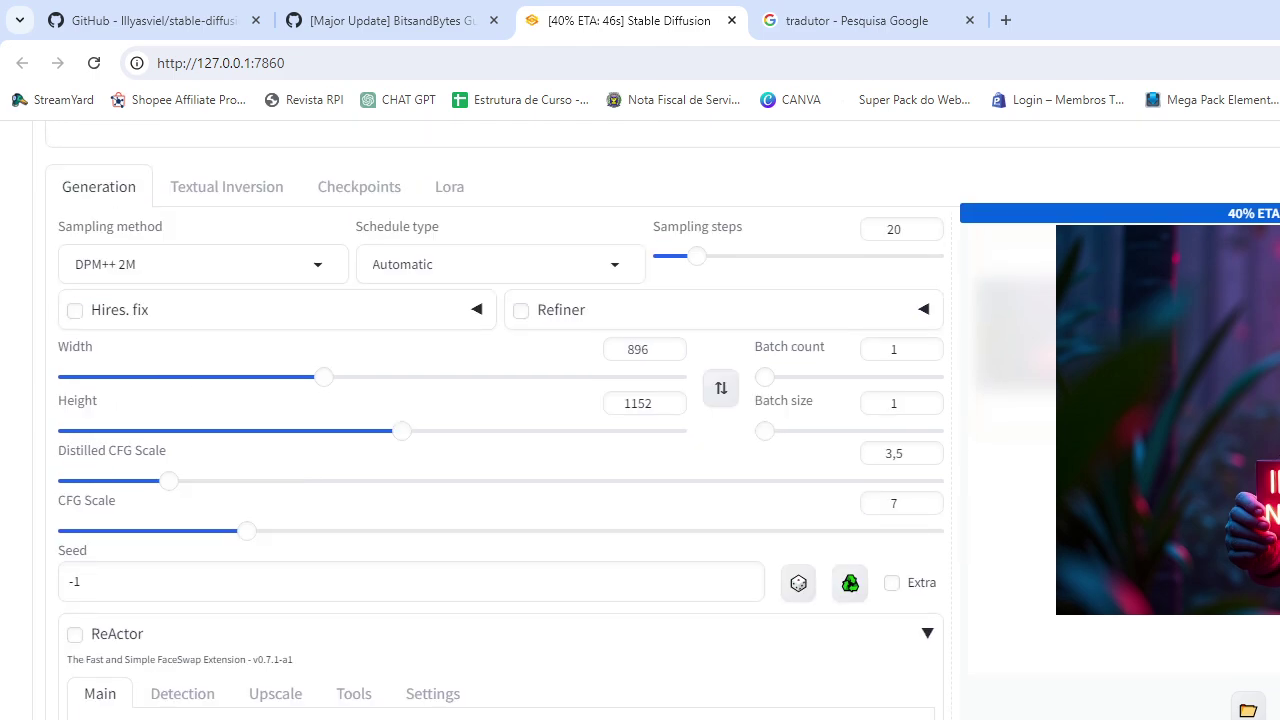
pyautogui.scroll(-3, 1214, 623)
pyautogui.scroll(4, 1214, 623)
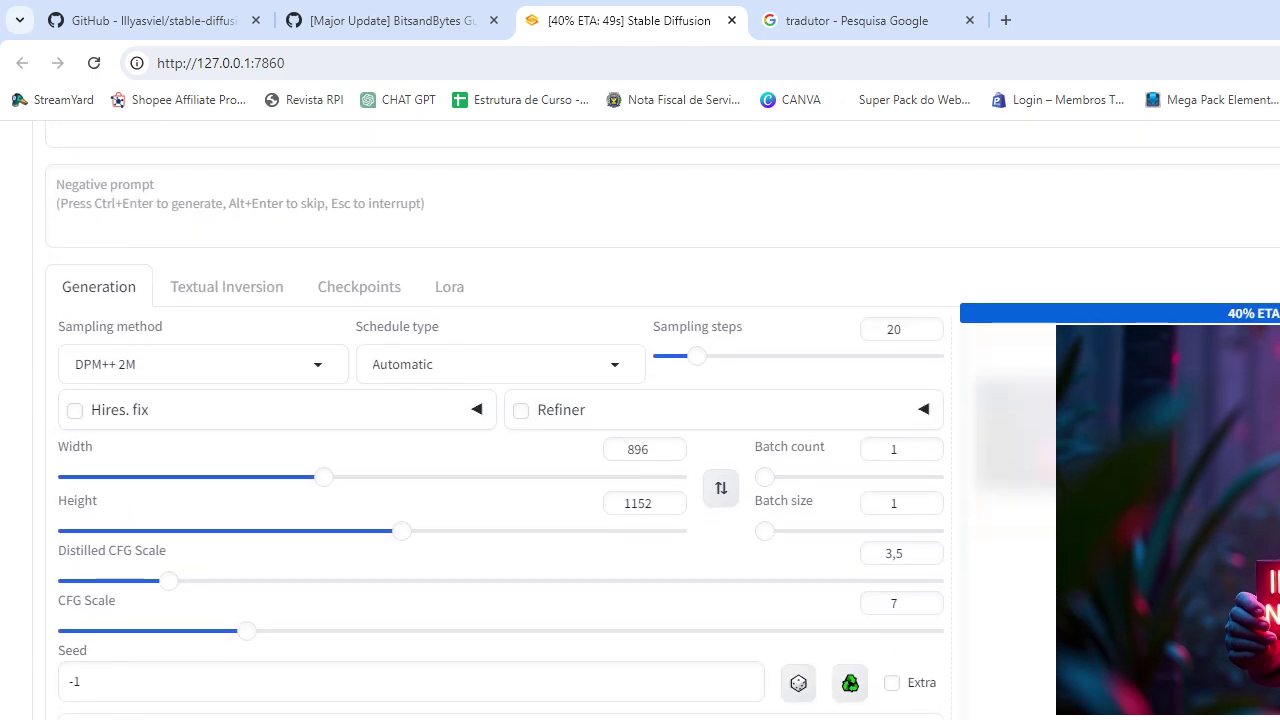
pyautogui.scroll(2, 640, 420)
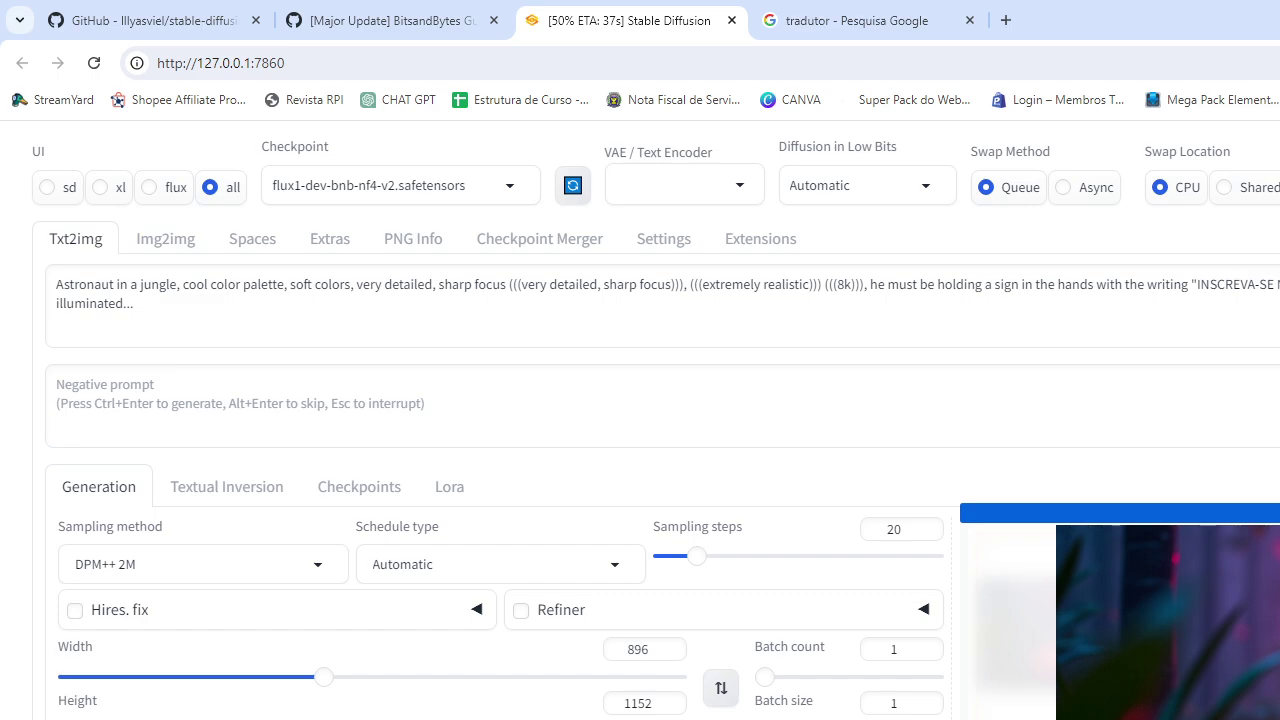
pyautogui.hotkey('alt', 'Tab')
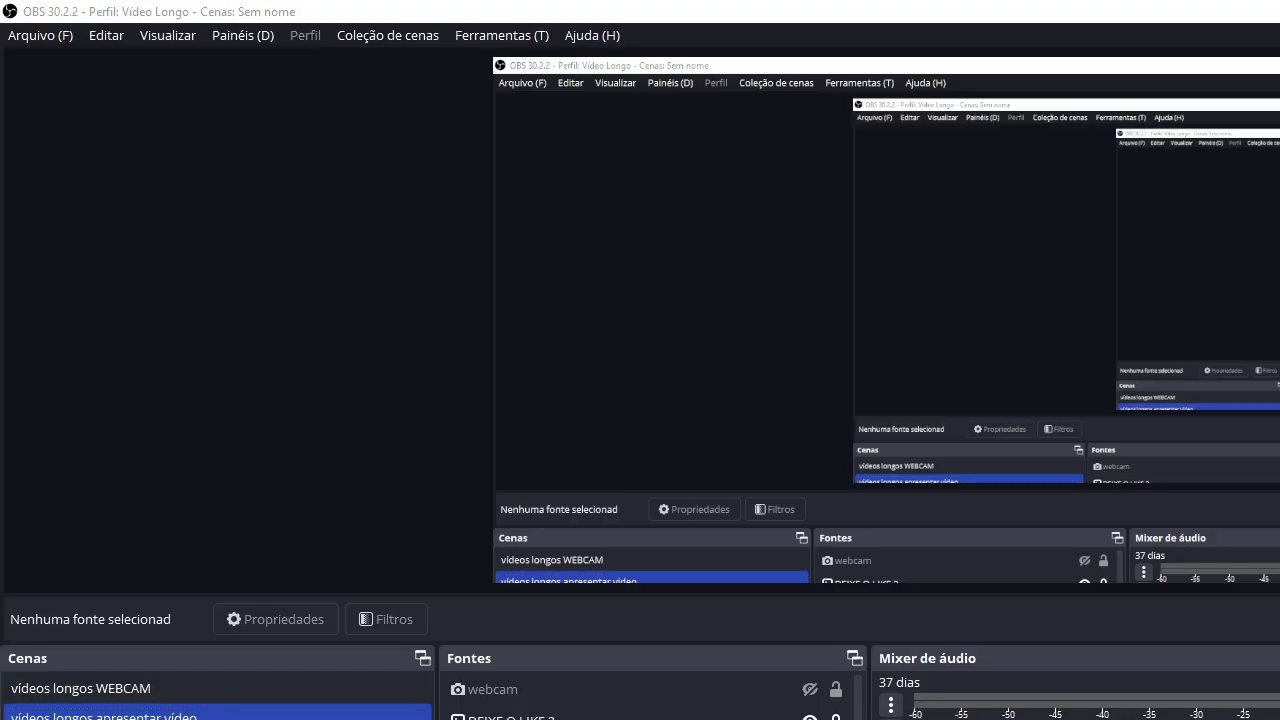
pyautogui.hotkey('alt', 'Tab')
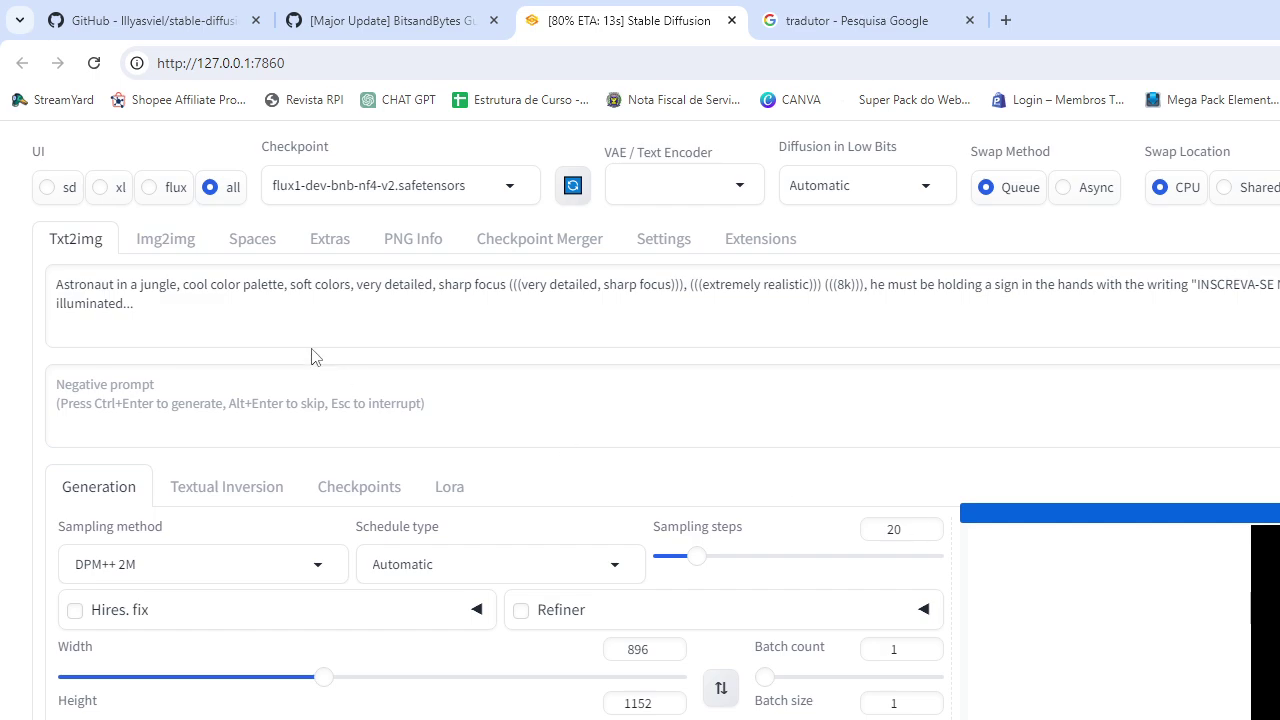
# Step: Set the UI preset to flux and check the sampling, size and CFG settings it applies
pyautogui.click(172, 188)
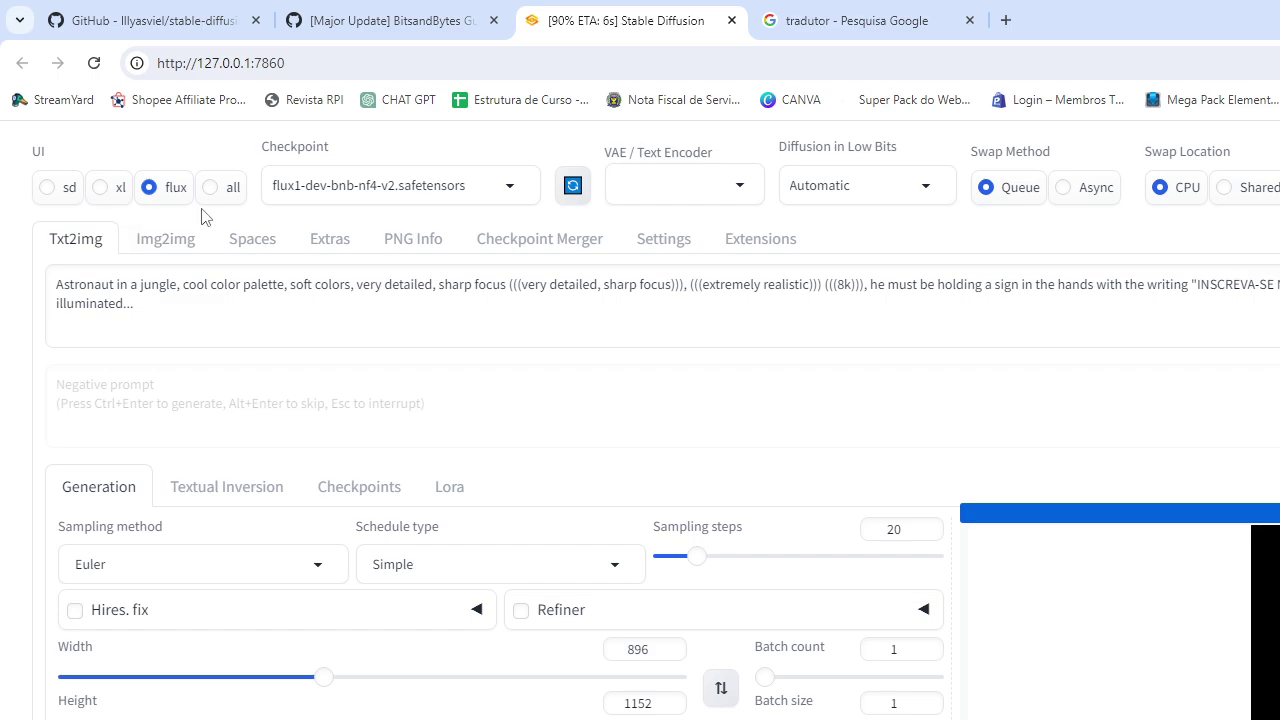
pyautogui.scroll(-1, 317, 558)
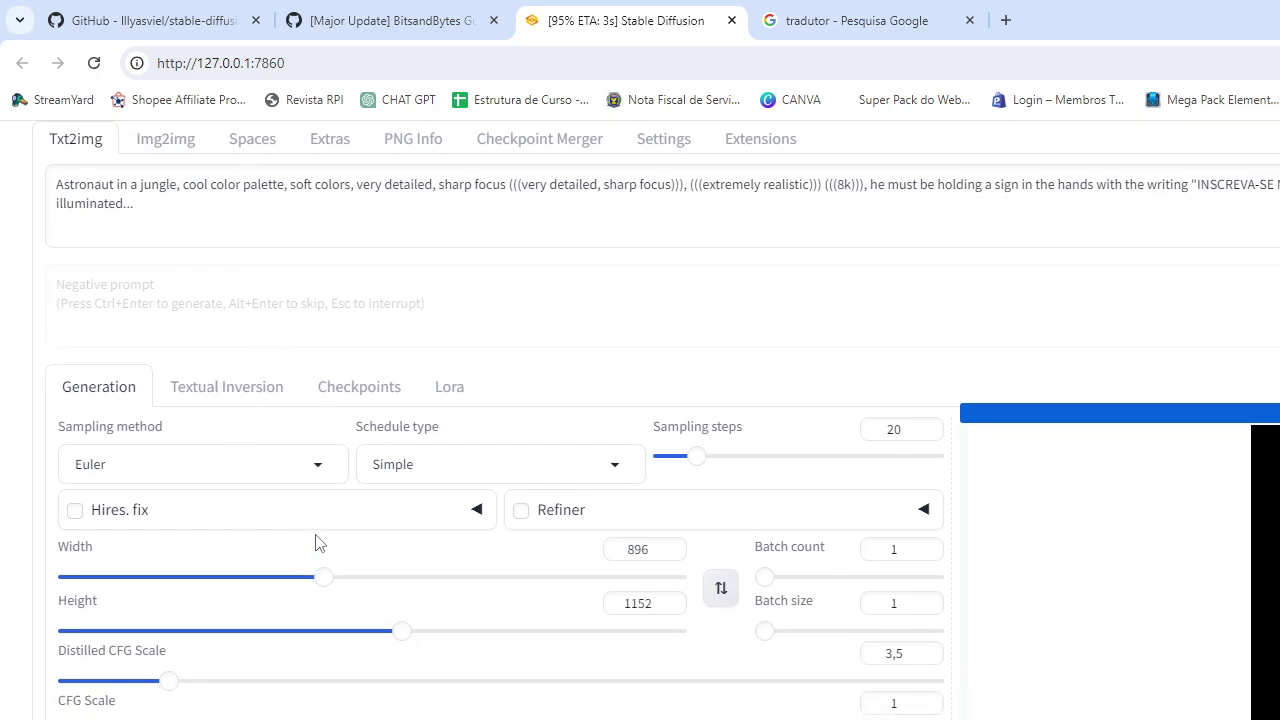
pyautogui.scroll(1, 315, 542)
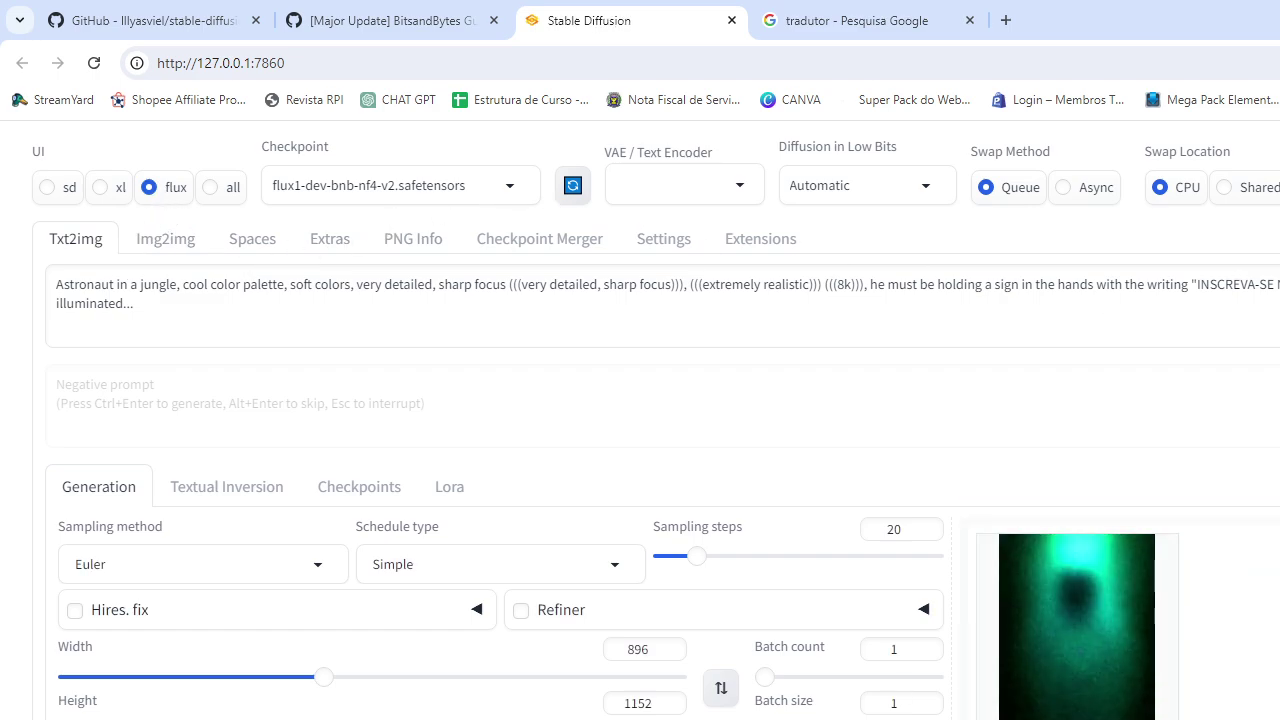
# Step: Open 00040-2276013759.png from the output folder, compare it with 00039-885848528.png, close the viewer, and return to the browser
pyautogui.hotkey('alt', 'Tab')
pyautogui.doubleClick(1051, 456)
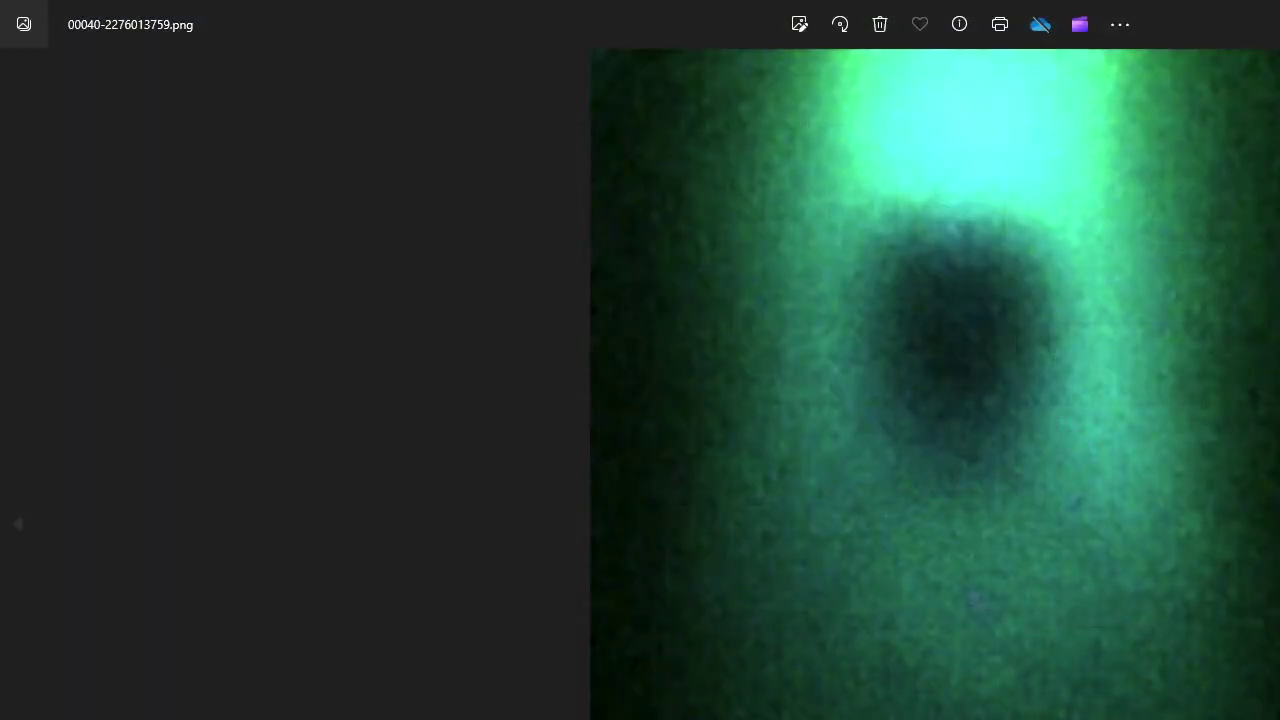
pyautogui.press('Left')
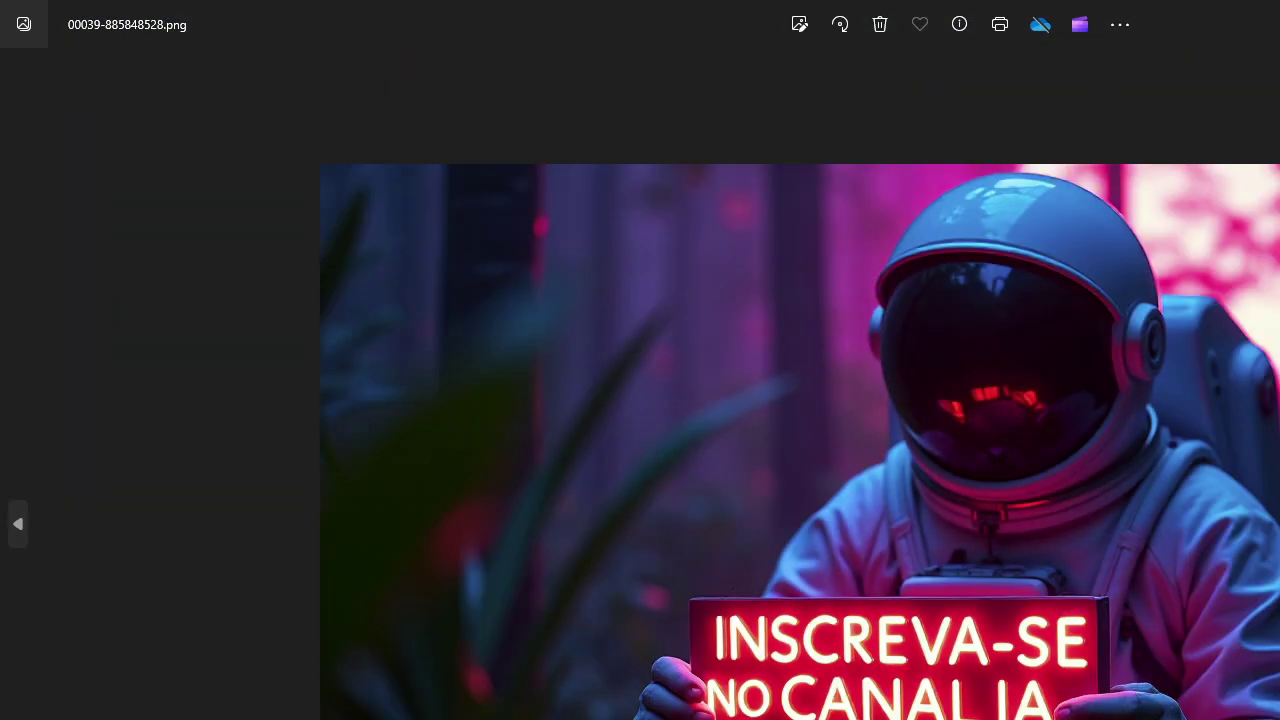
pyautogui.hotkey('alt', 'F4')
pyautogui.hotkey('alt', 'Tab')
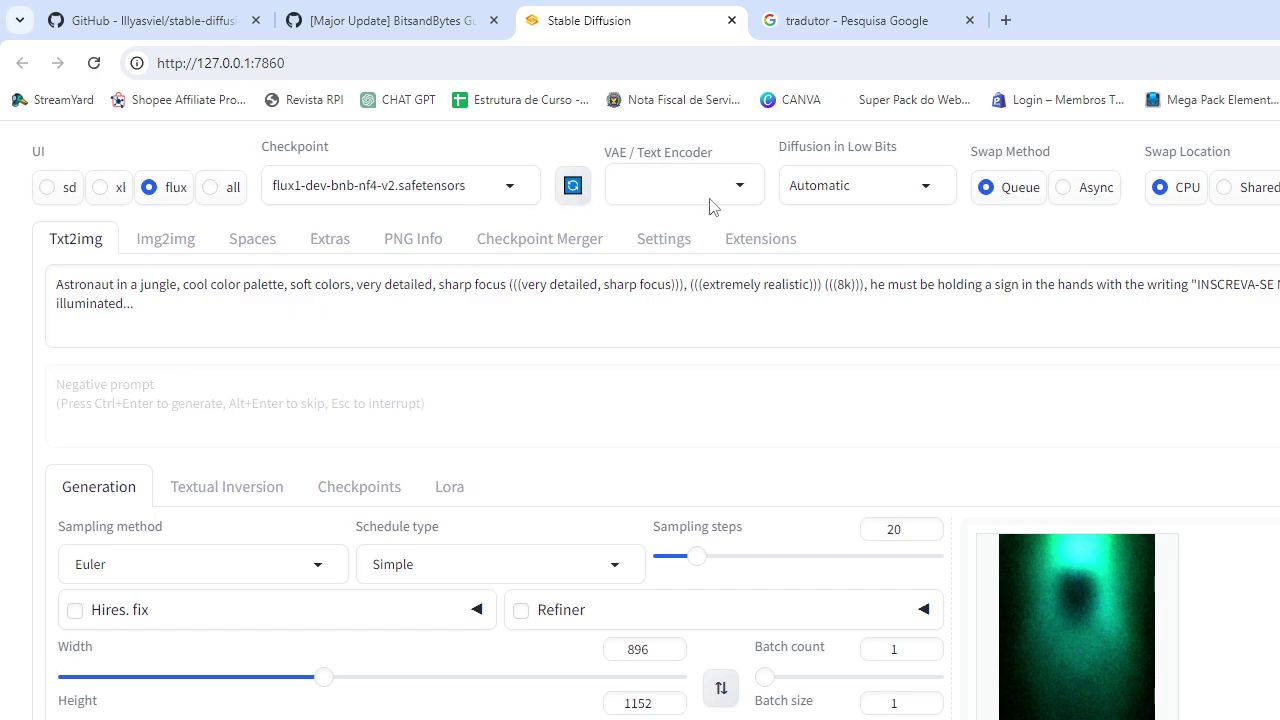
# Step: Set Diffusion in Low Bits to bnb-nf4, leaving VAE / Text Encoder empty
pyautogui.click(745, 200)
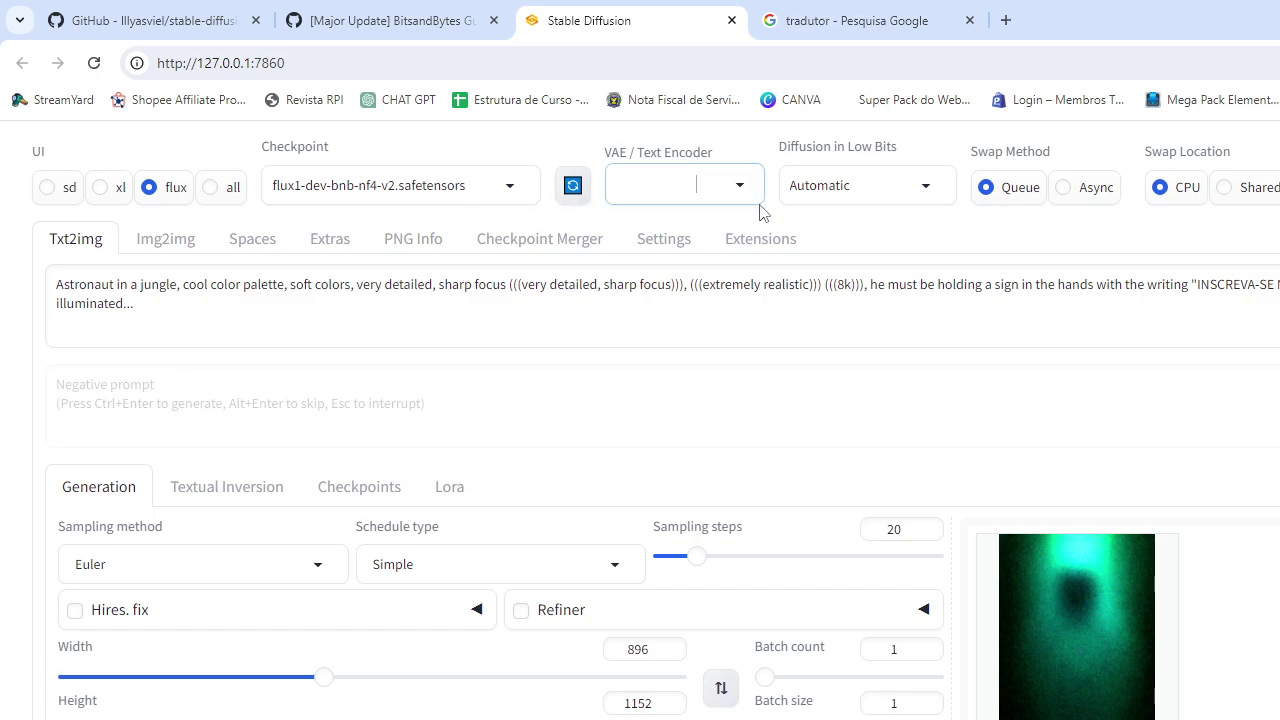
pyautogui.click(930, 192)
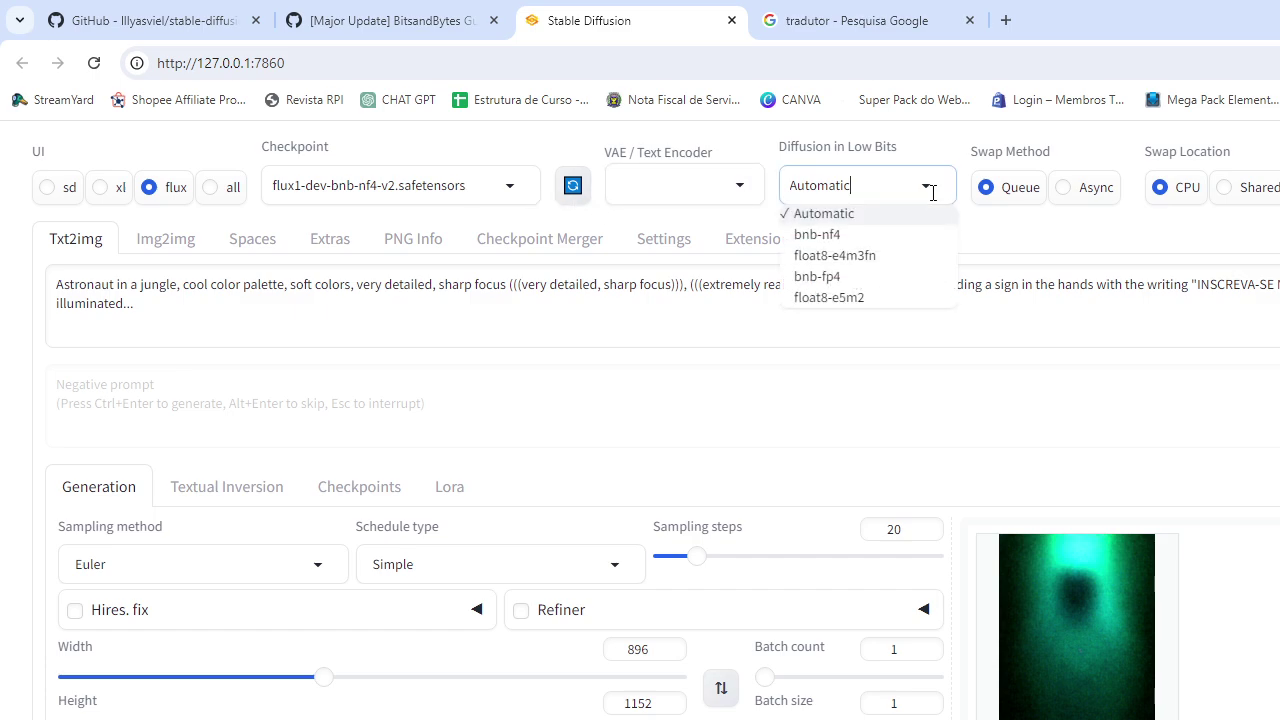
pyautogui.click(826, 238)
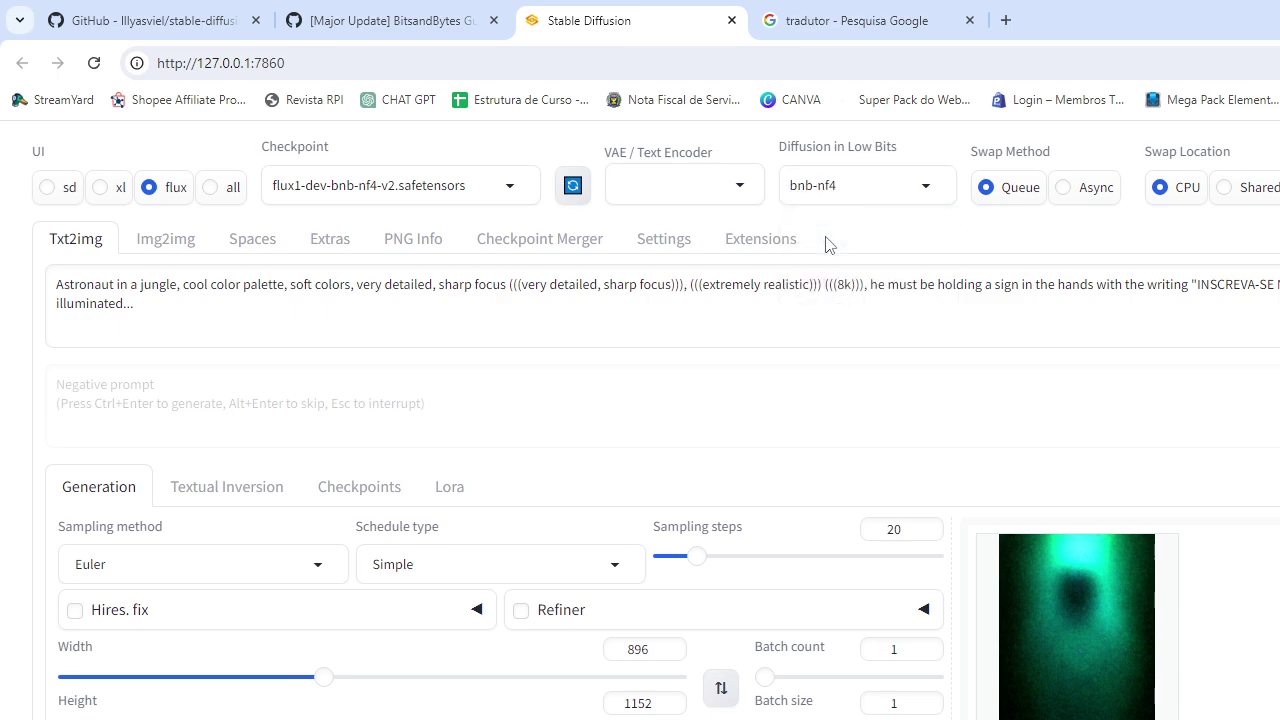
# Step: Consult the BitsandBytes Guidelines and Flux discussion just above the Flux Checkpoints section, and return to the Stable Diffusion page
pyautogui.click(420, 16)
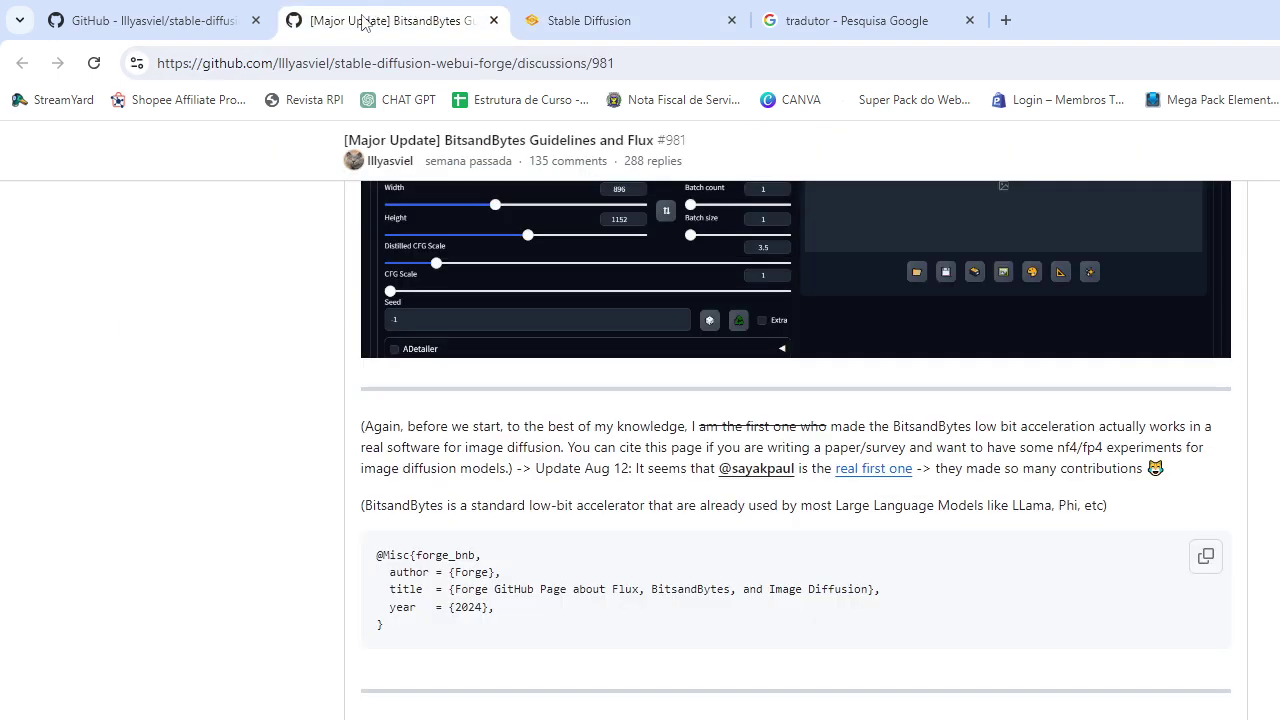
pyautogui.scroll(-1, 726, 569)
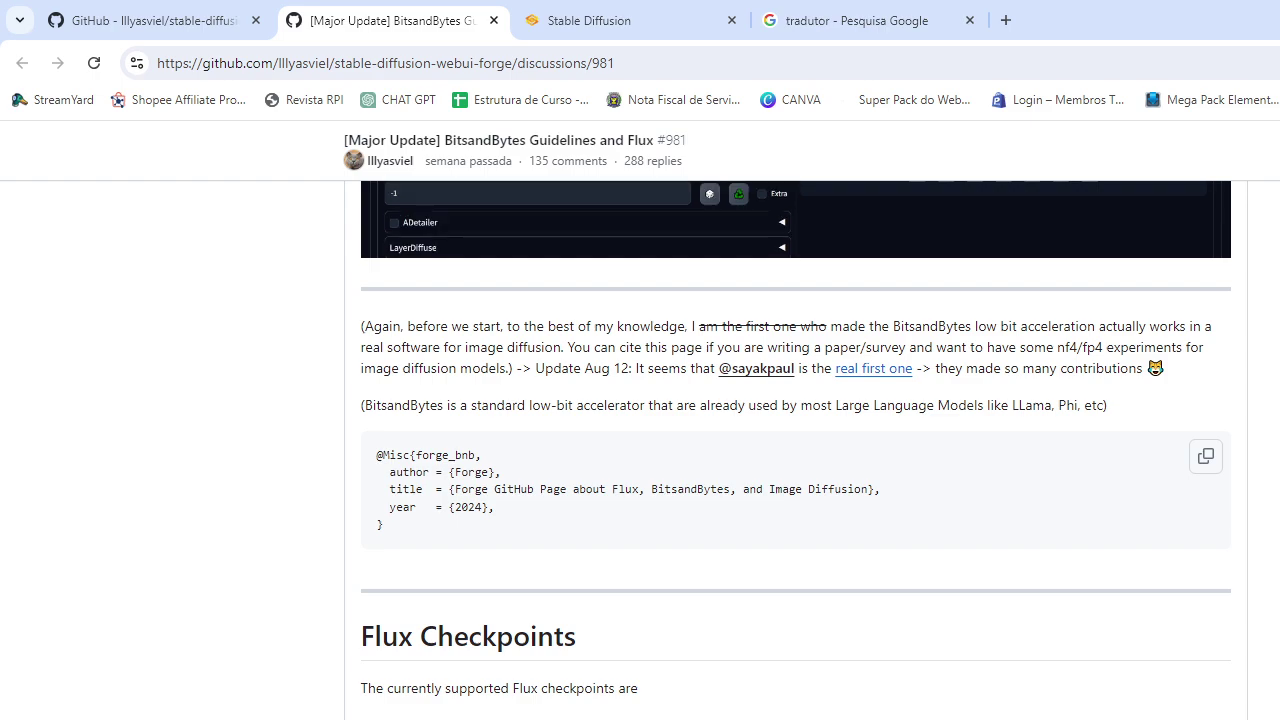
pyautogui.click(640, 18)
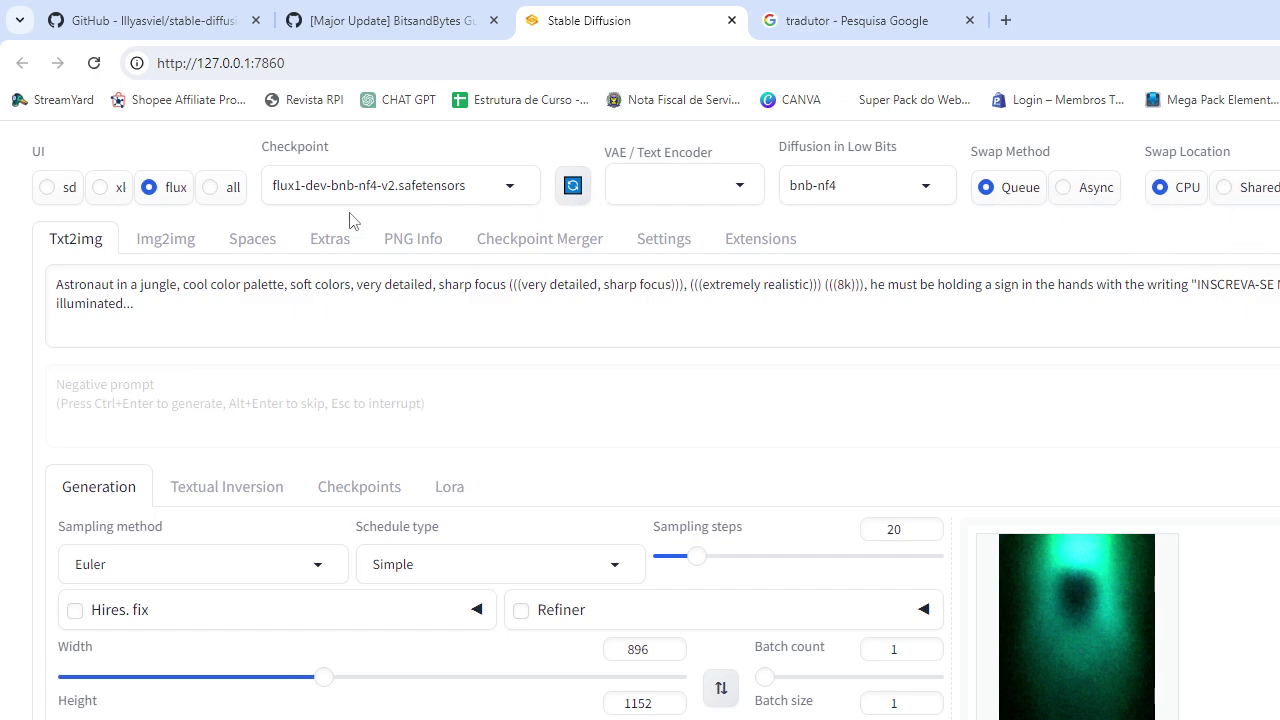
# Step: Try the all UI preset, switch back to flux, and set Diffusion in Low Bits to bnb-nf4 again
pyautogui.click(229, 189)
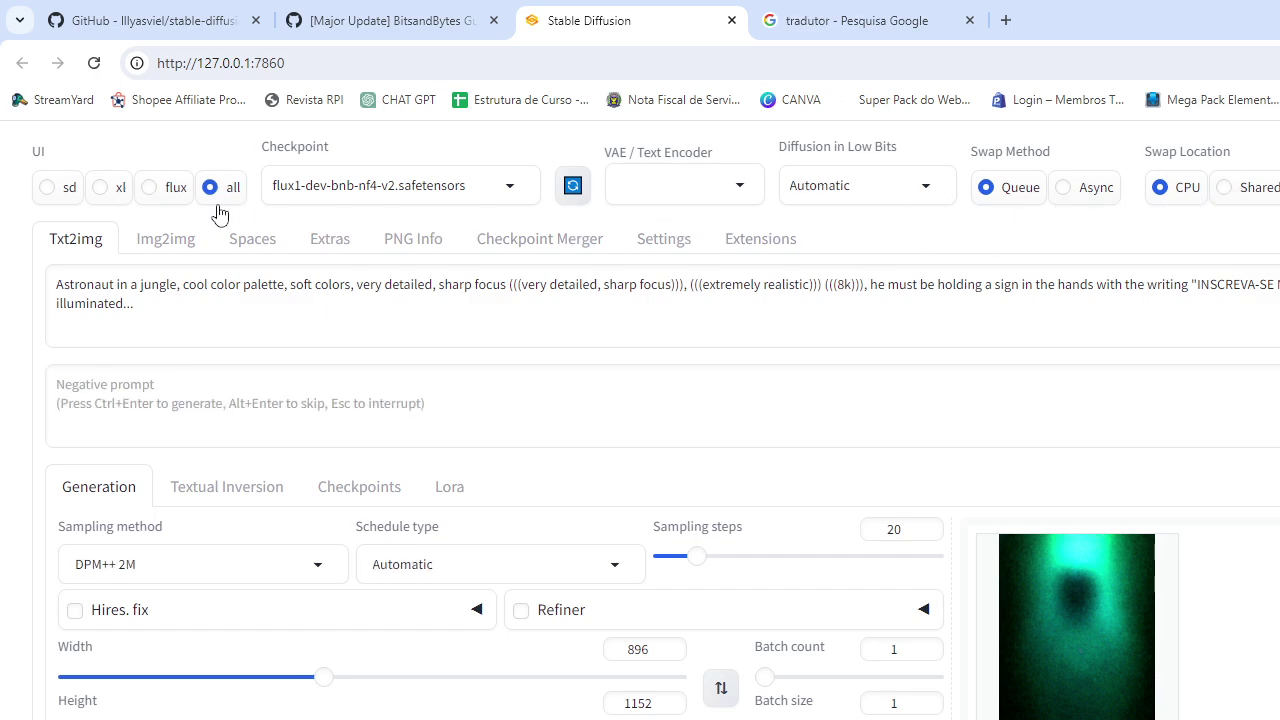
pyautogui.click(149, 188)
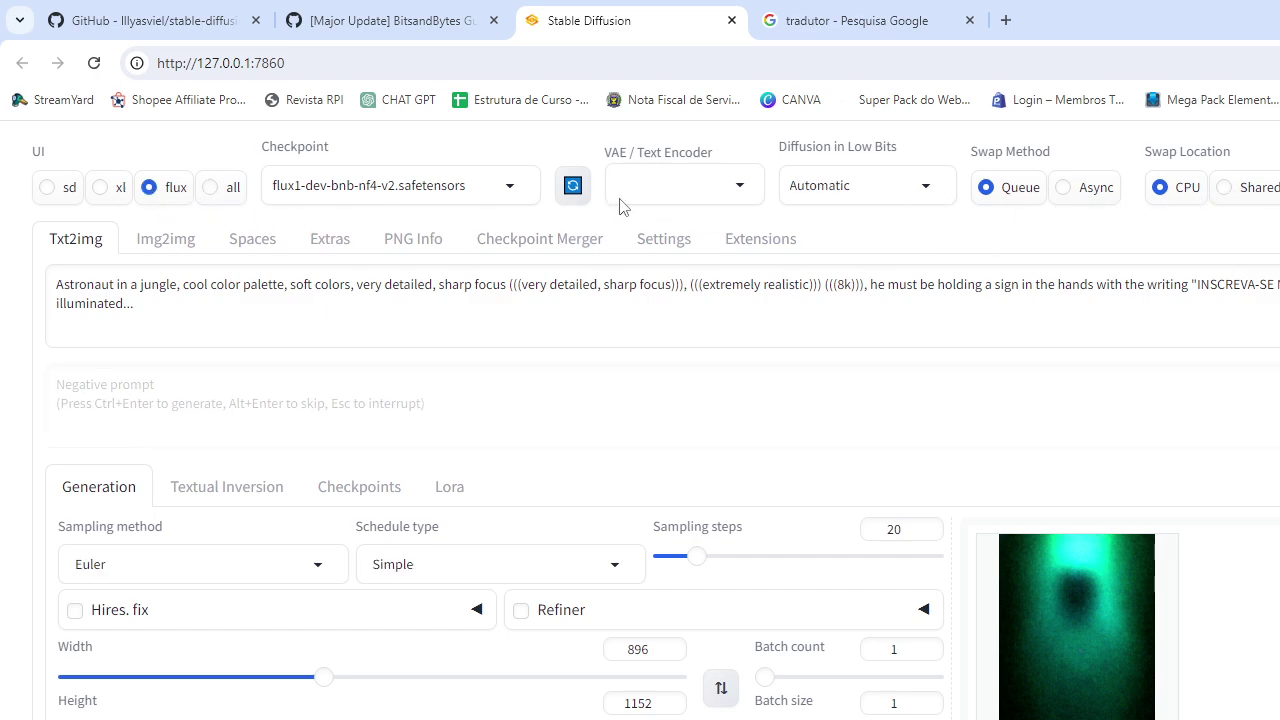
pyautogui.click(937, 192)
pyautogui.click(806, 238)
# Step: Try the Async swap method, restore Queue, and set the swap location to Shared
pyautogui.click(1082, 196)
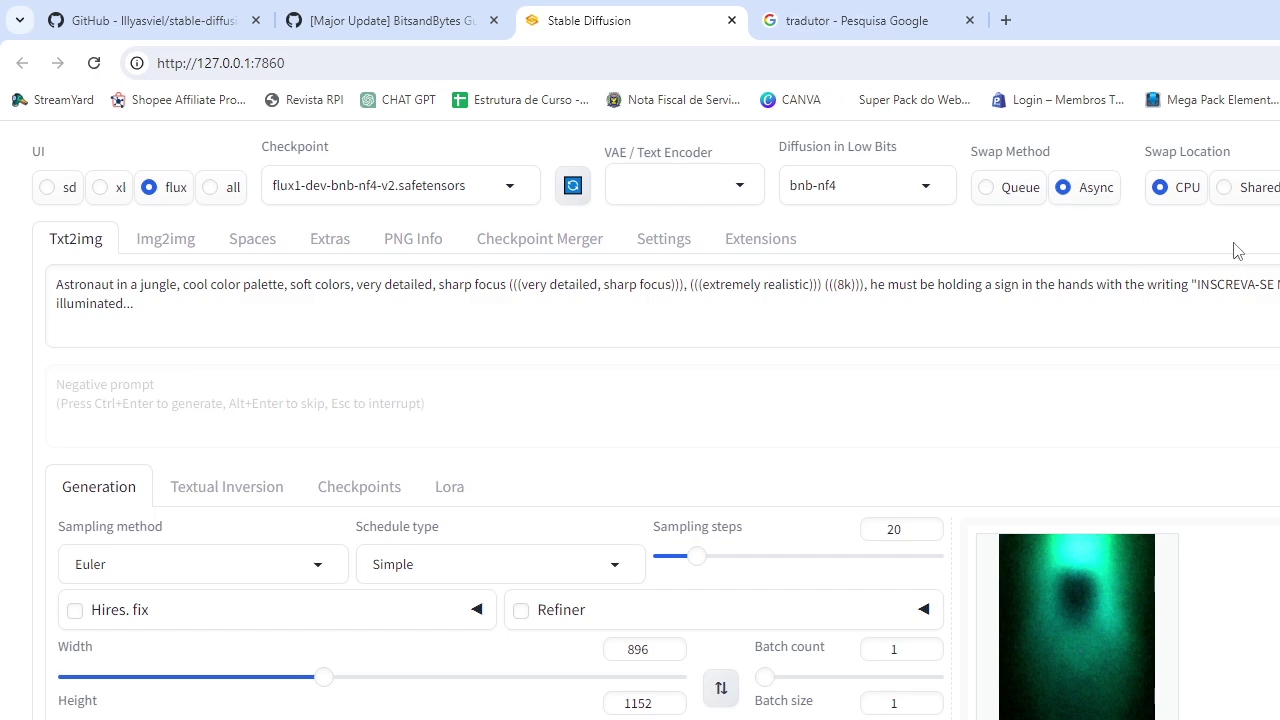
pyautogui.click(1015, 200)
pyautogui.click(1225, 188)
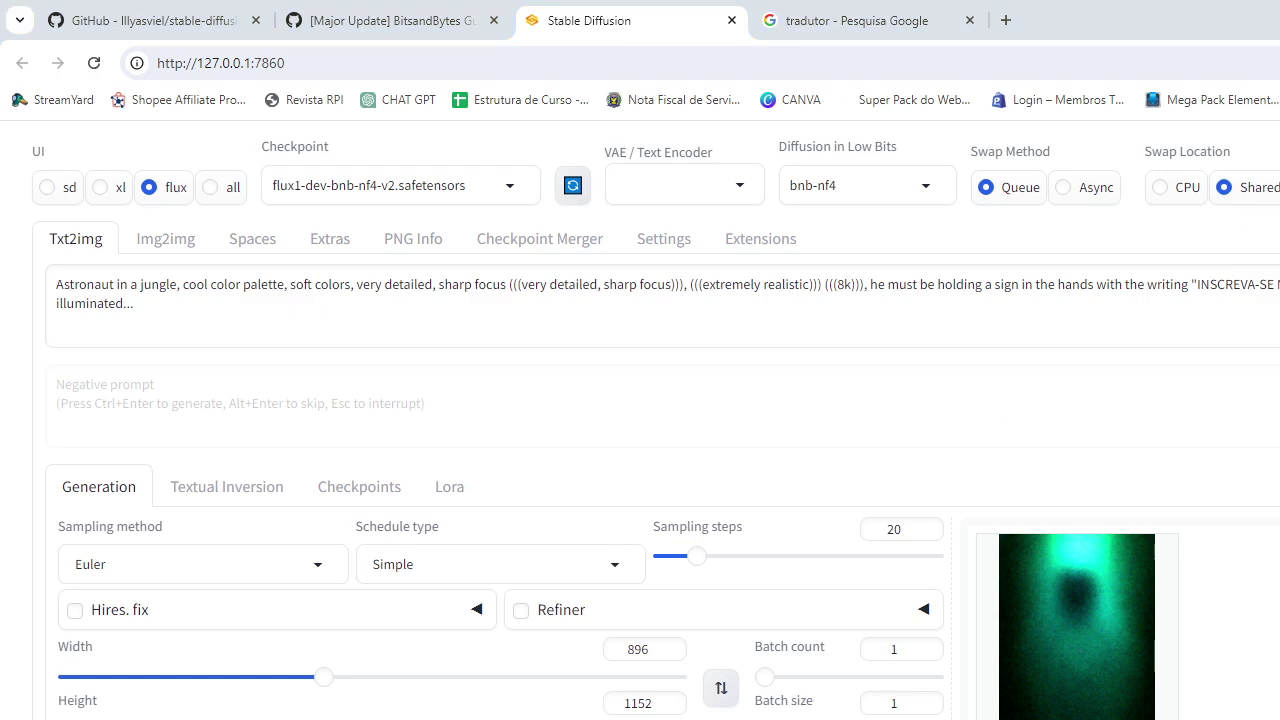
# Step: Open Task Manager, examine the CPU, memory and GPU performance graphs, and return to the browser
pyautogui.hotkey('ctrl', 'shift', 'Escape')
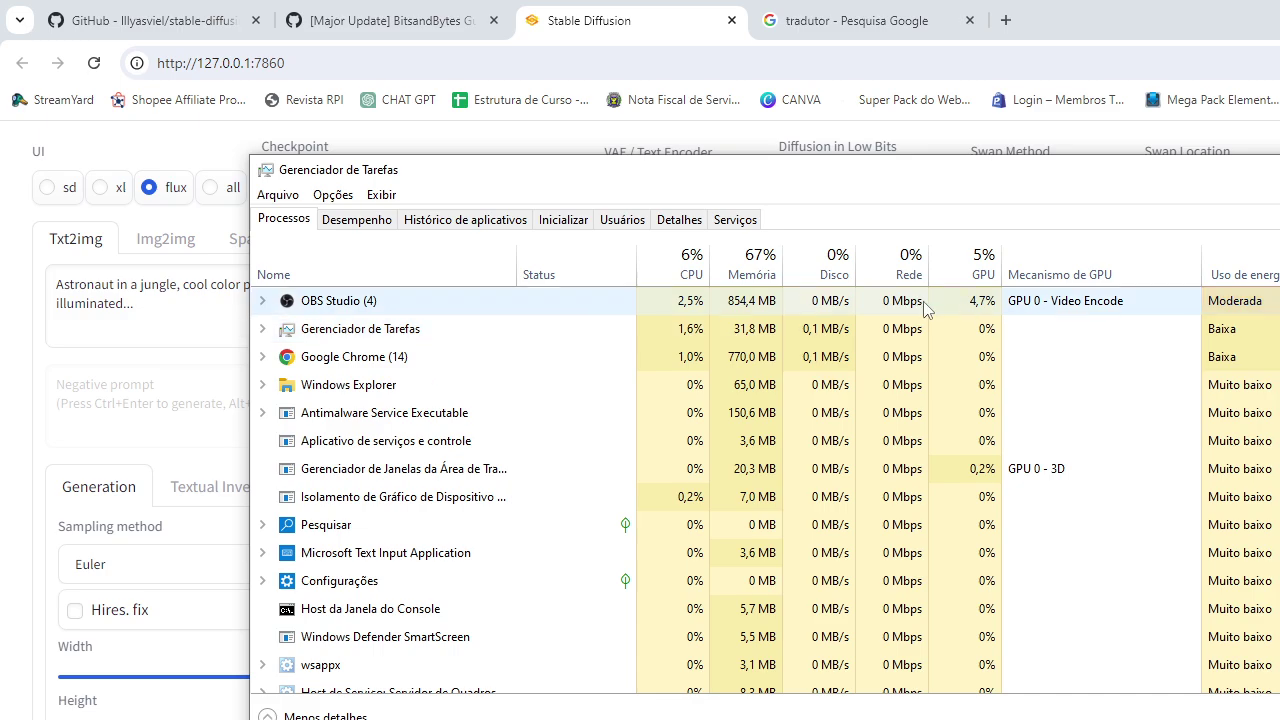
pyautogui.click(358, 220)
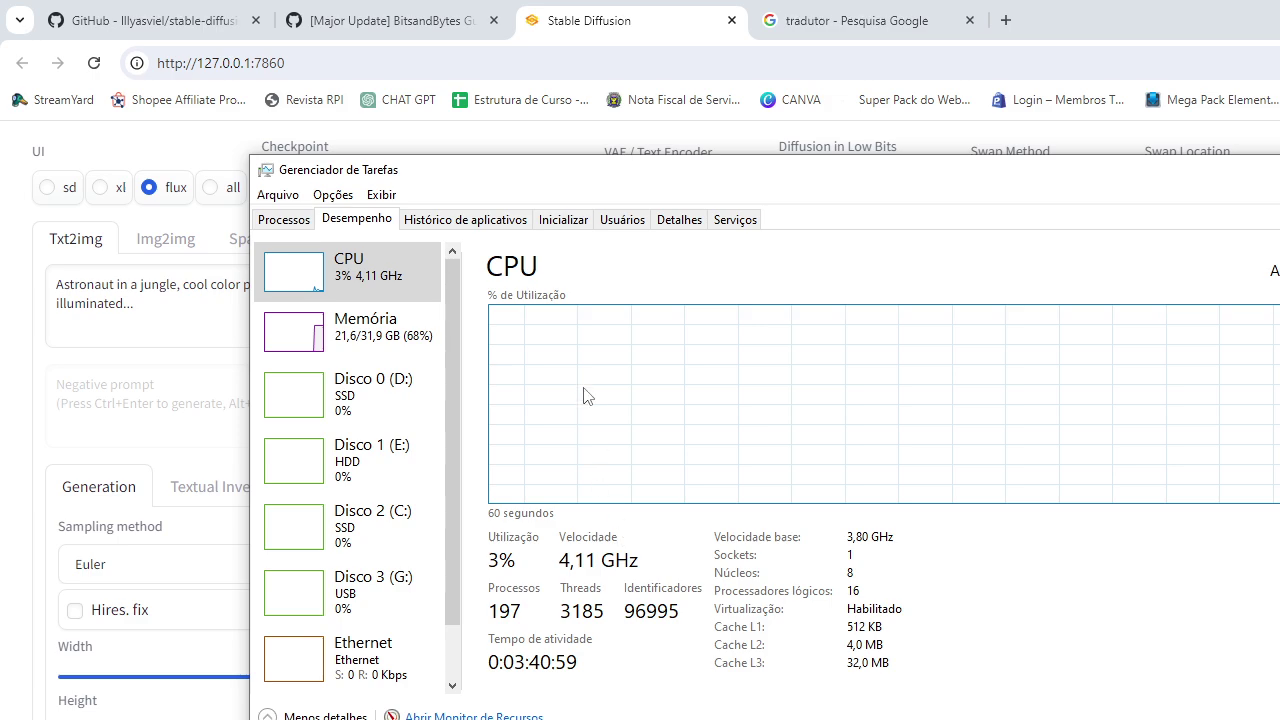
pyautogui.click(389, 358)
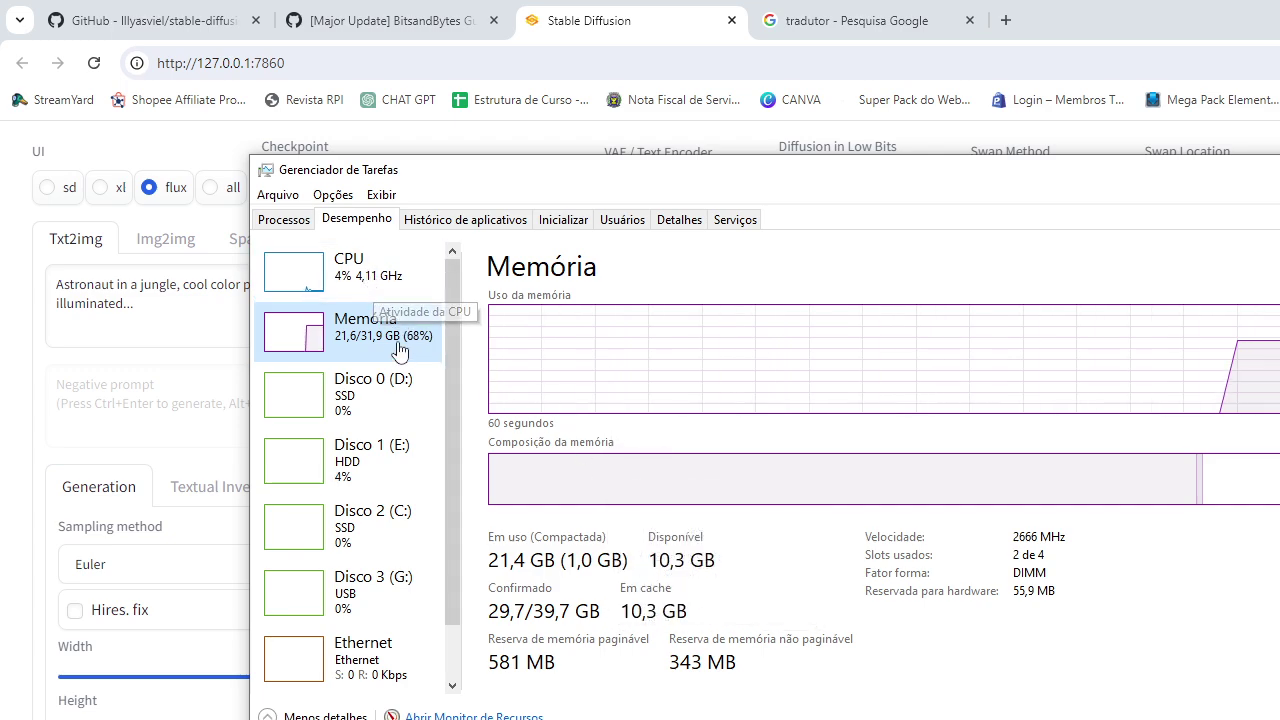
pyautogui.scroll(-1, 405, 485)
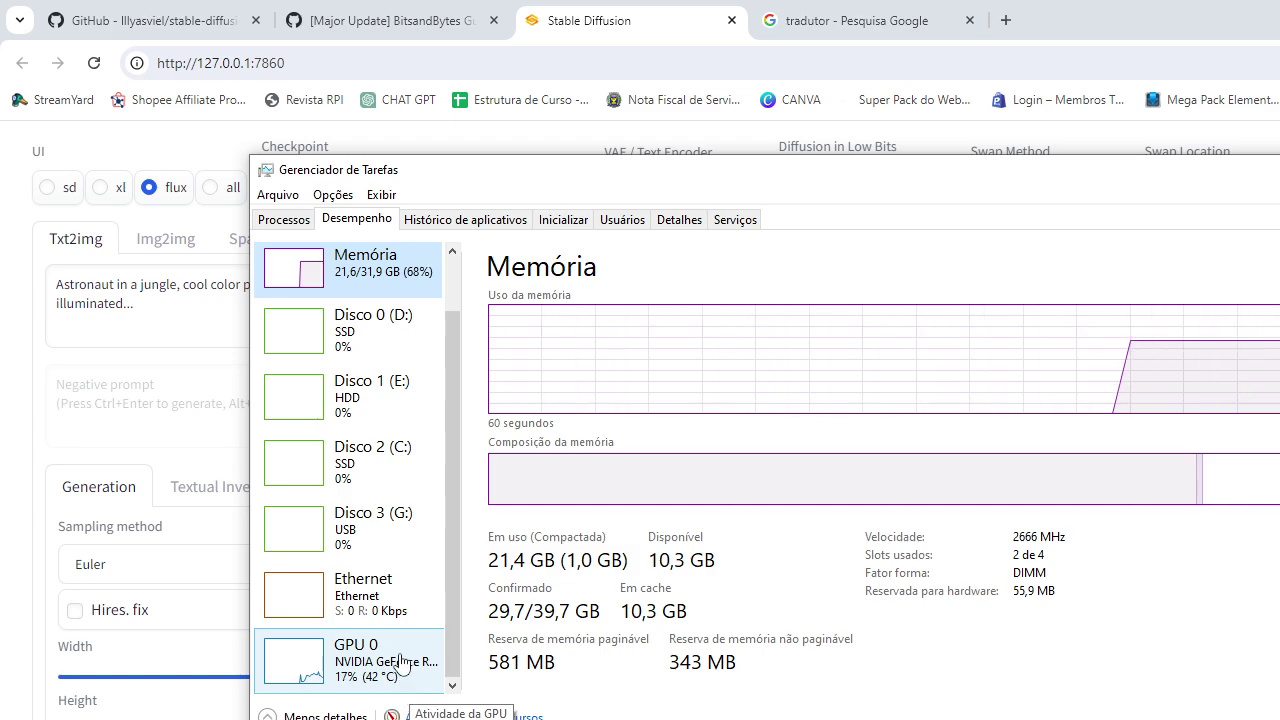
pyautogui.click(395, 650)
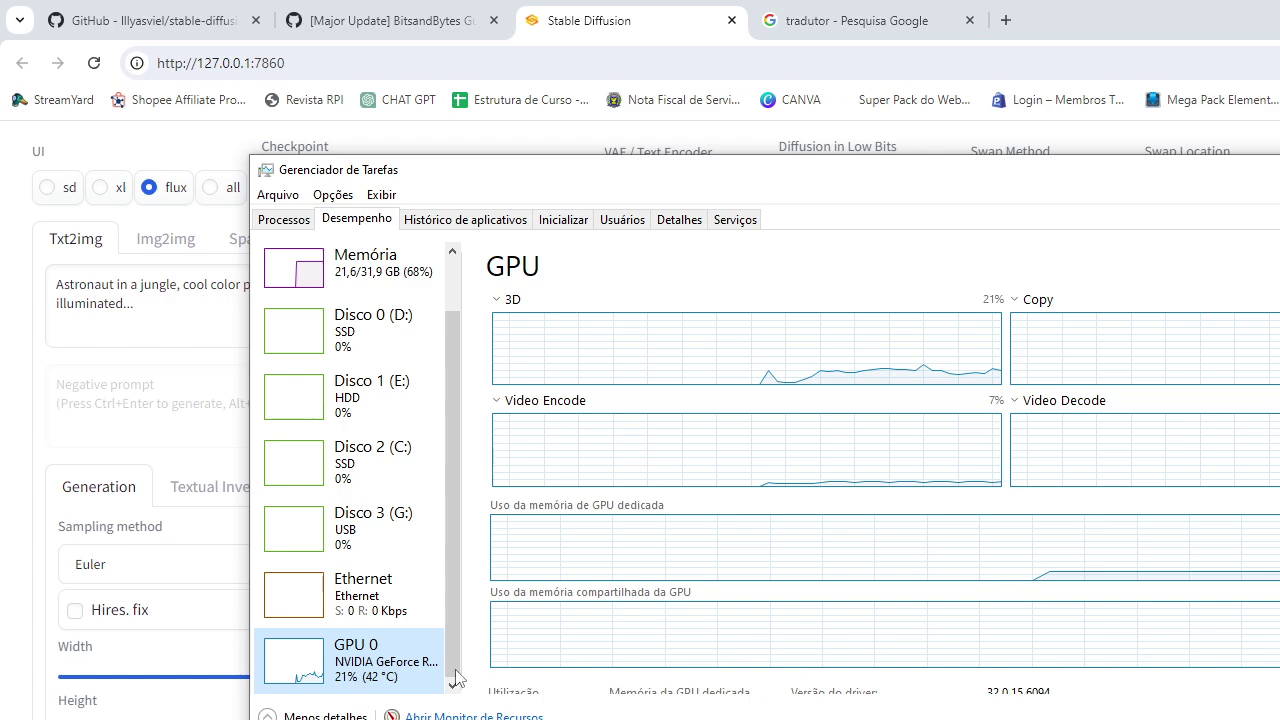
pyautogui.scroll(2, 400, 603)
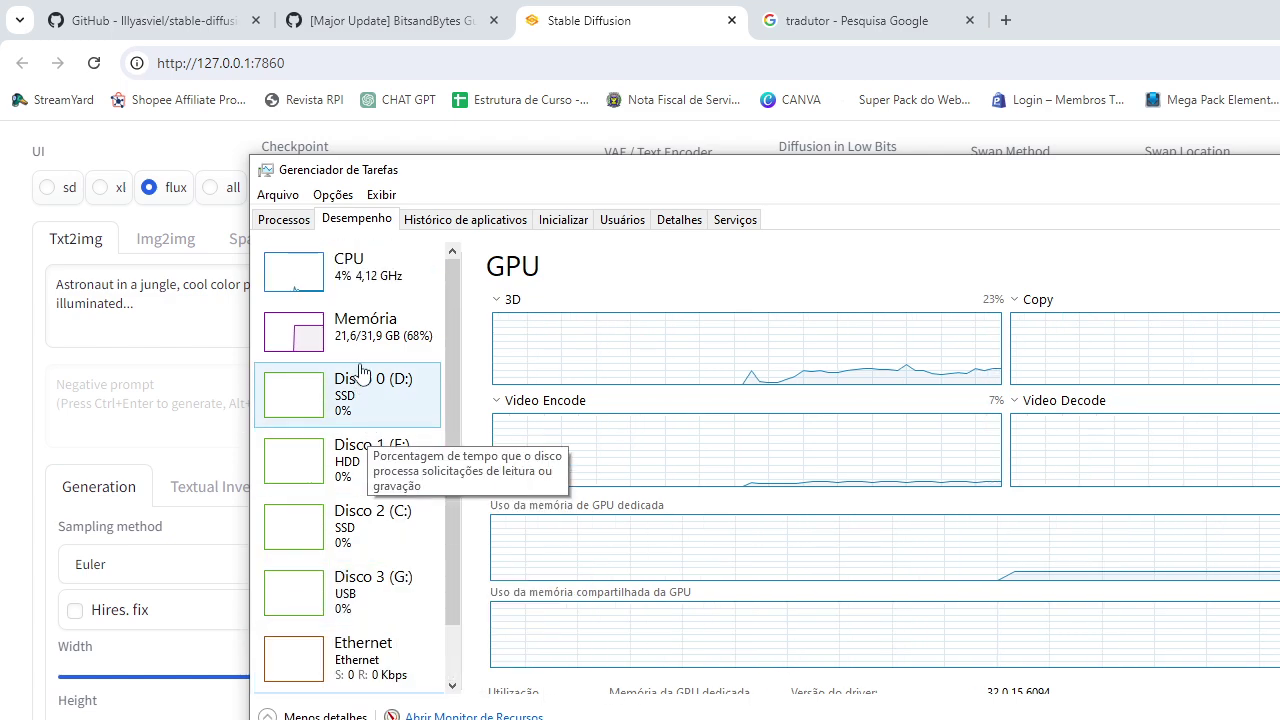
pyautogui.click(370, 282)
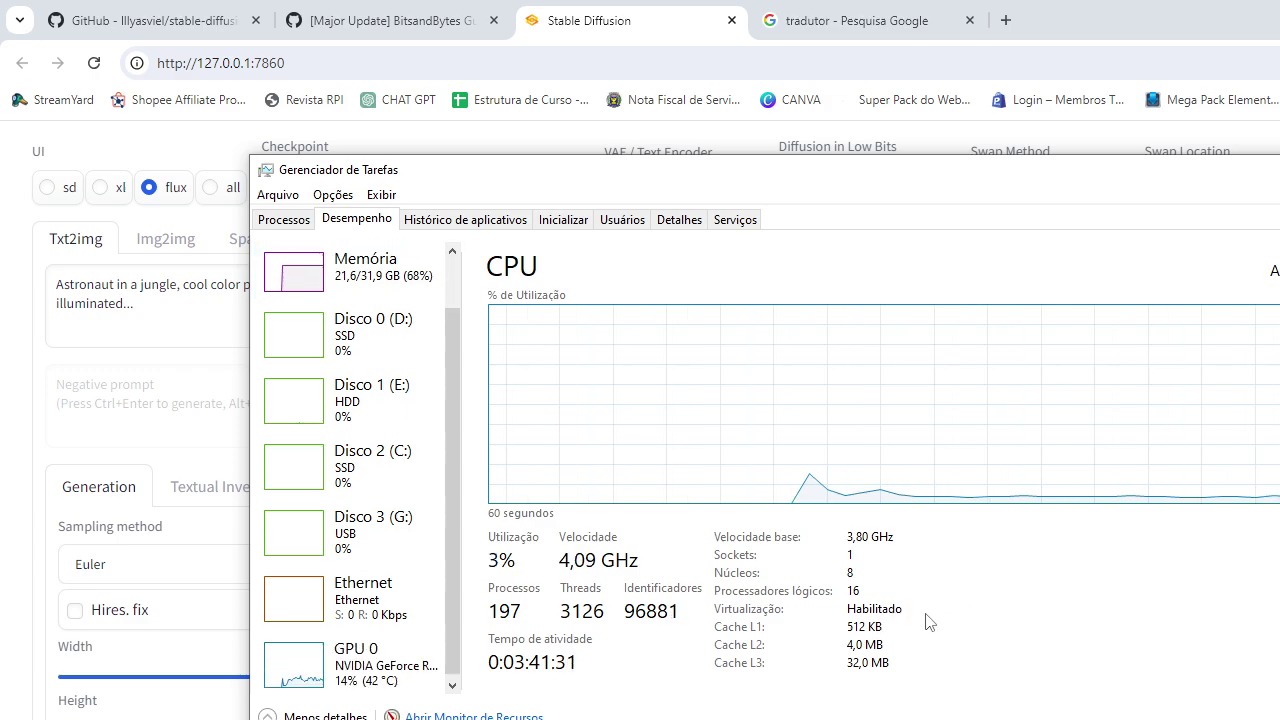
pyautogui.scroll(1, 340, 610)
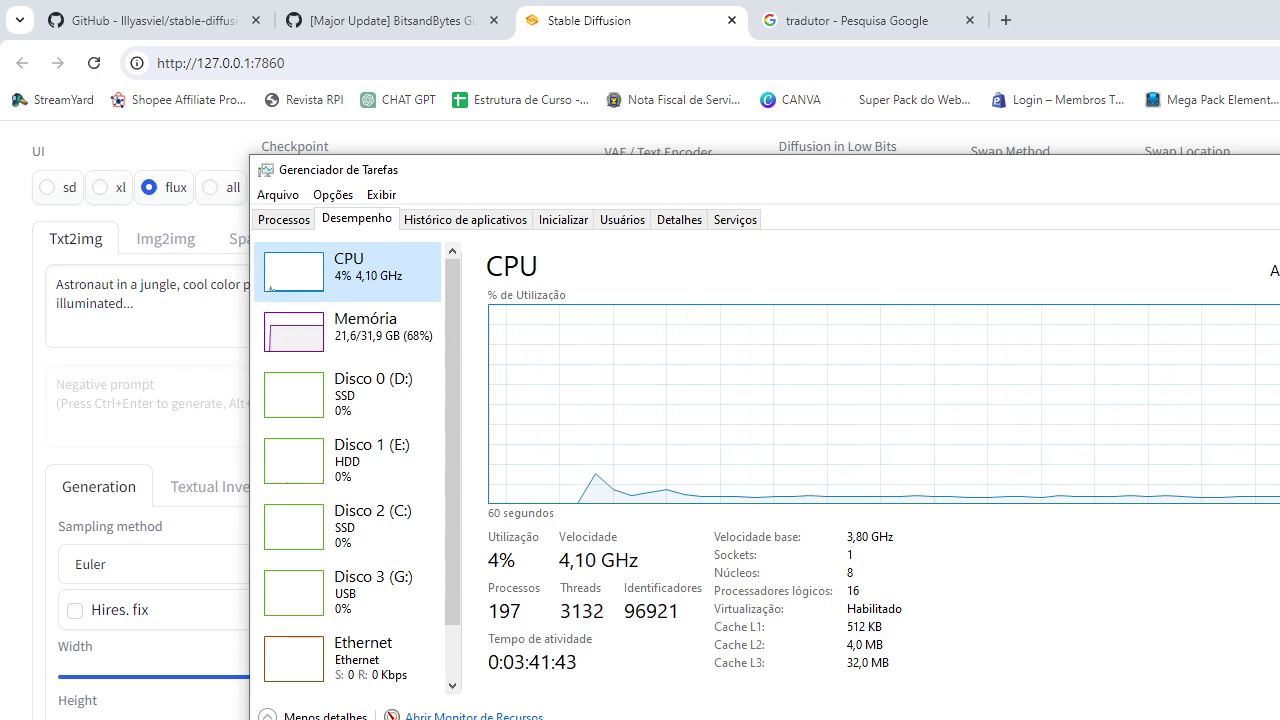
pyautogui.hotkey('alt', 'Tab')
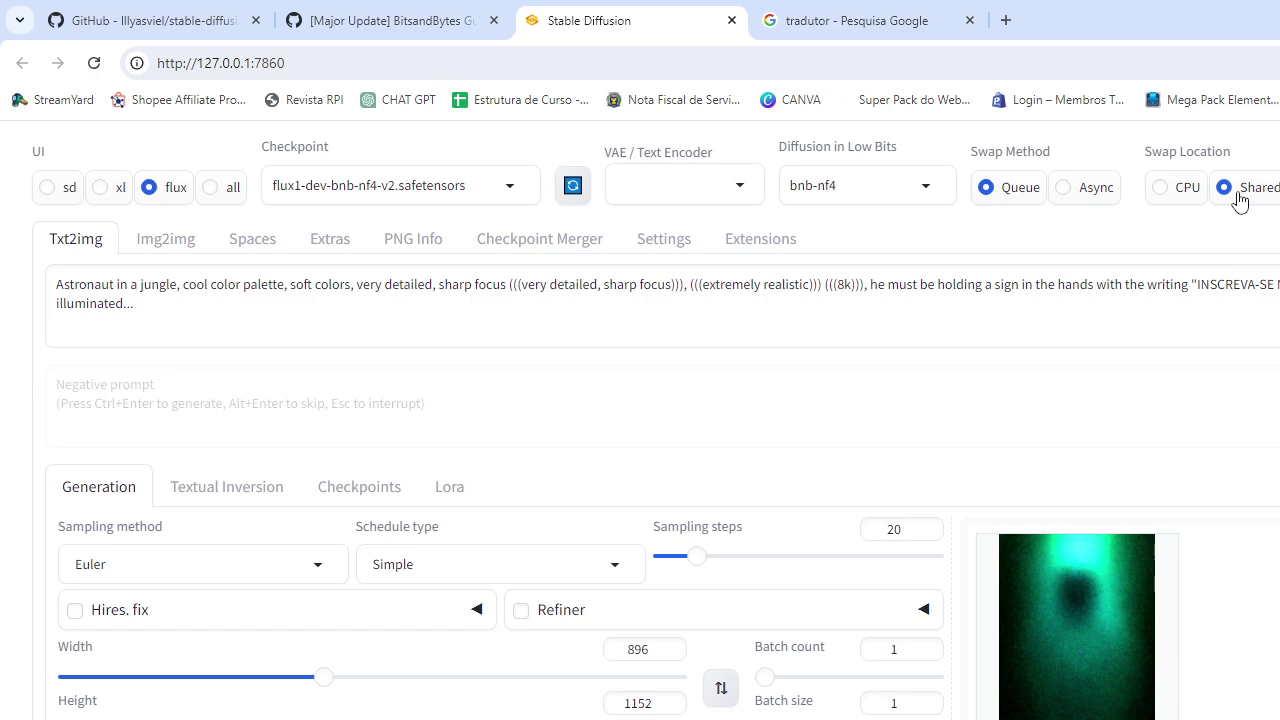
# Step: Set the sampling method to DPM++ 2M, keeping the Simple schedule type, and generate the astronaut image
pyautogui.click(324, 558)
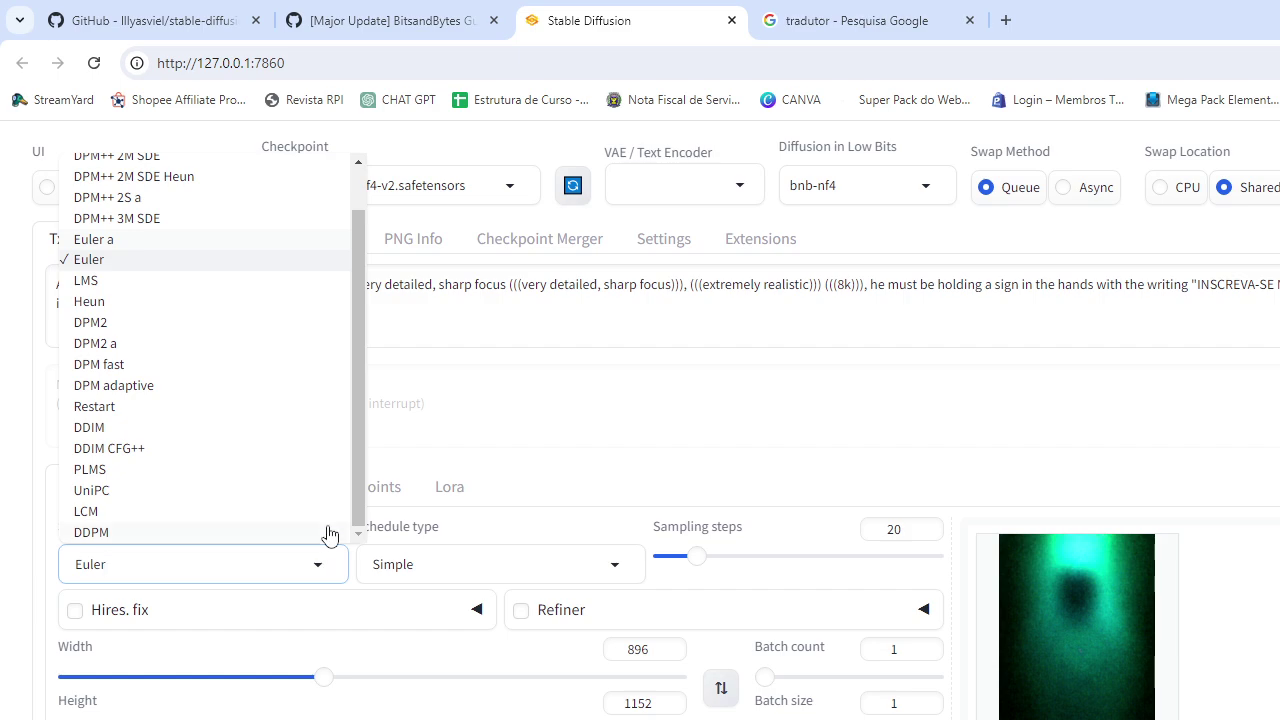
pyautogui.click(157, 260)
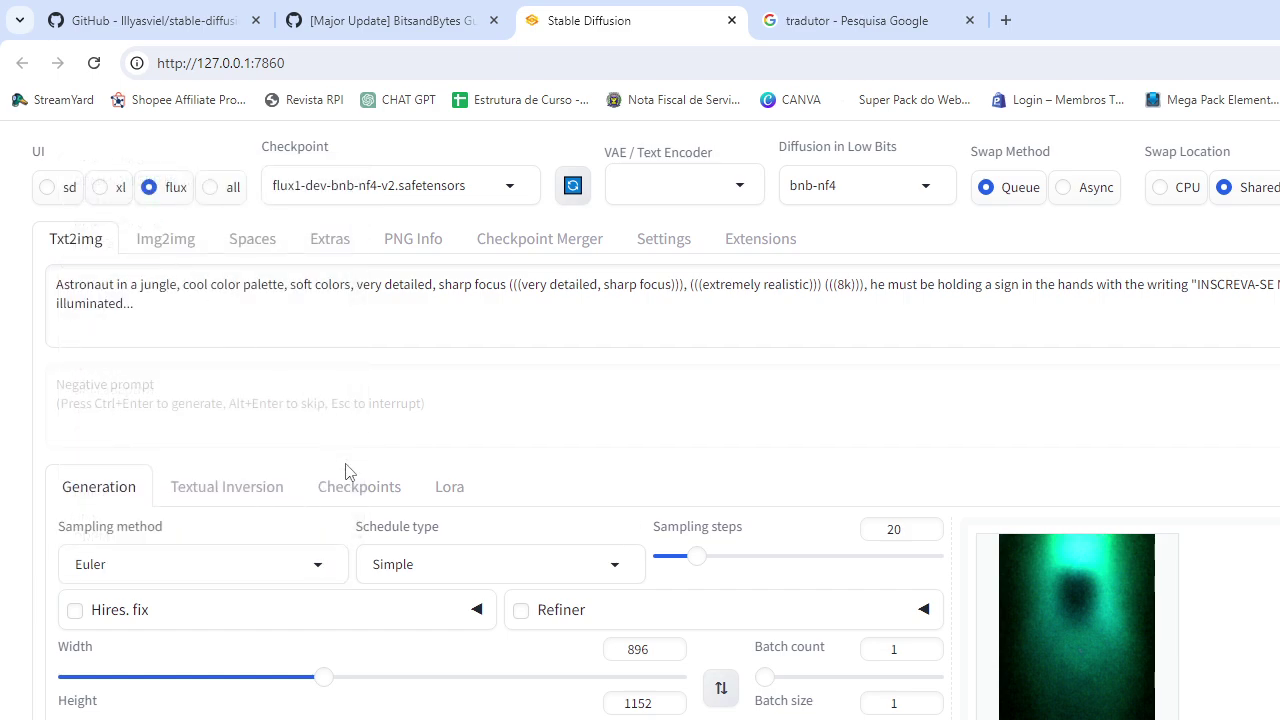
pyautogui.click(472, 564)
pyautogui.click(296, 558)
pyautogui.click(535, 564)
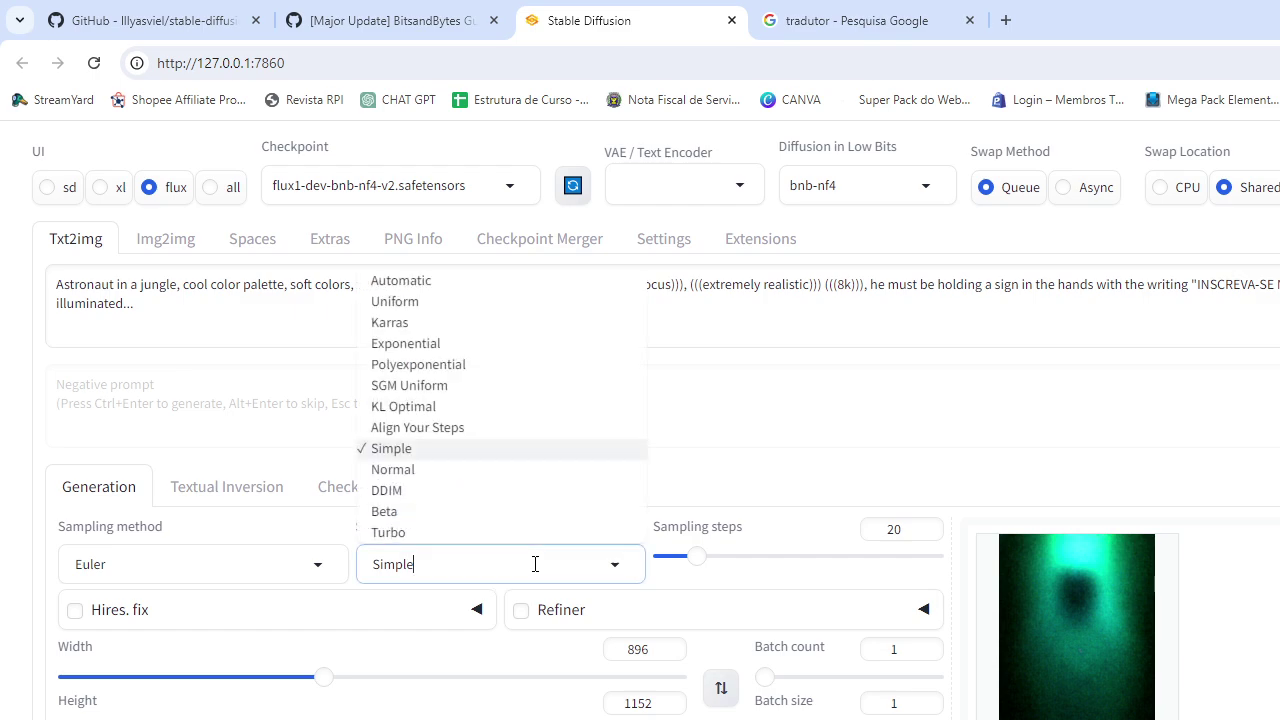
pyautogui.click(314, 569)
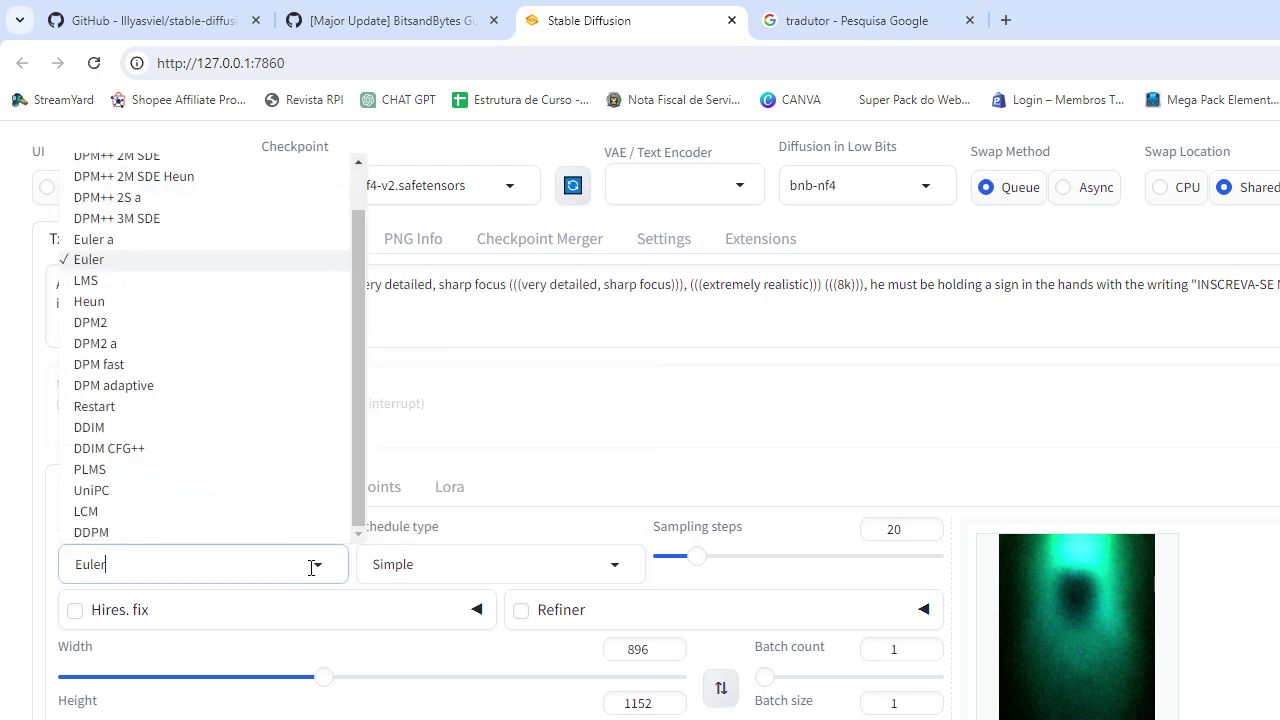
pyautogui.scroll(3, 243, 397)
pyautogui.click(172, 166)
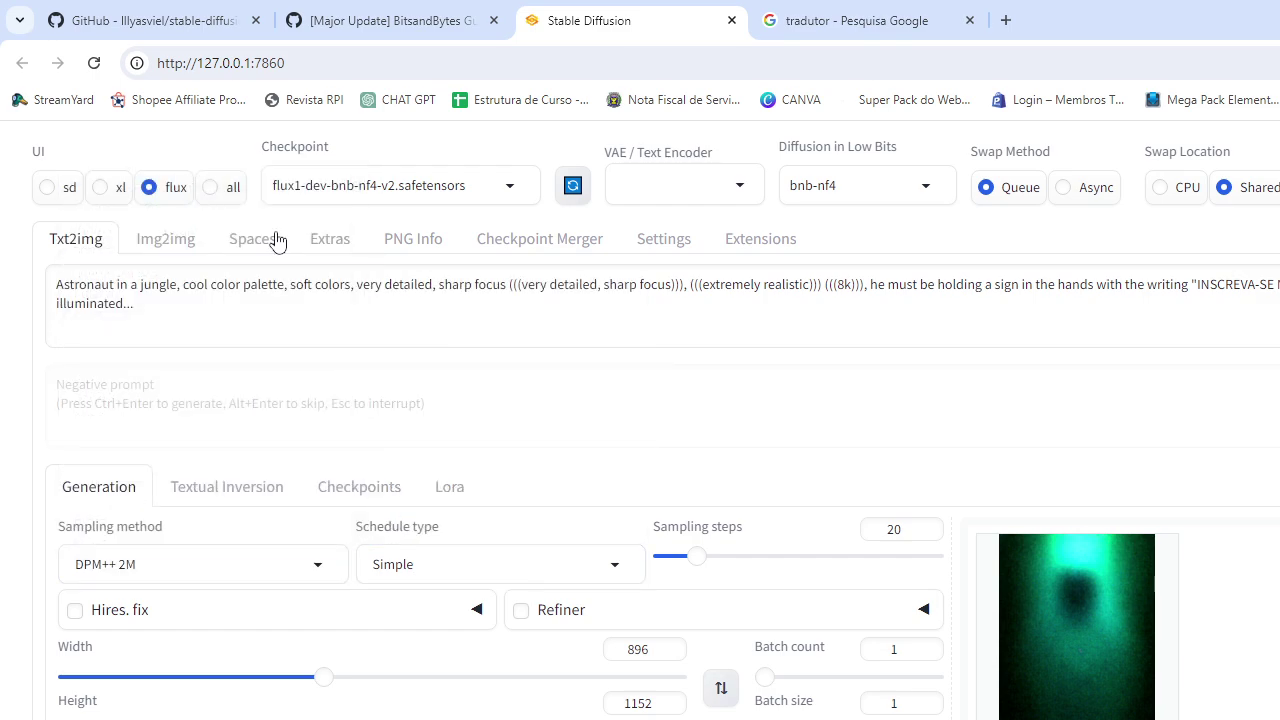
pyautogui.hotkey('ctrl', 'Return')
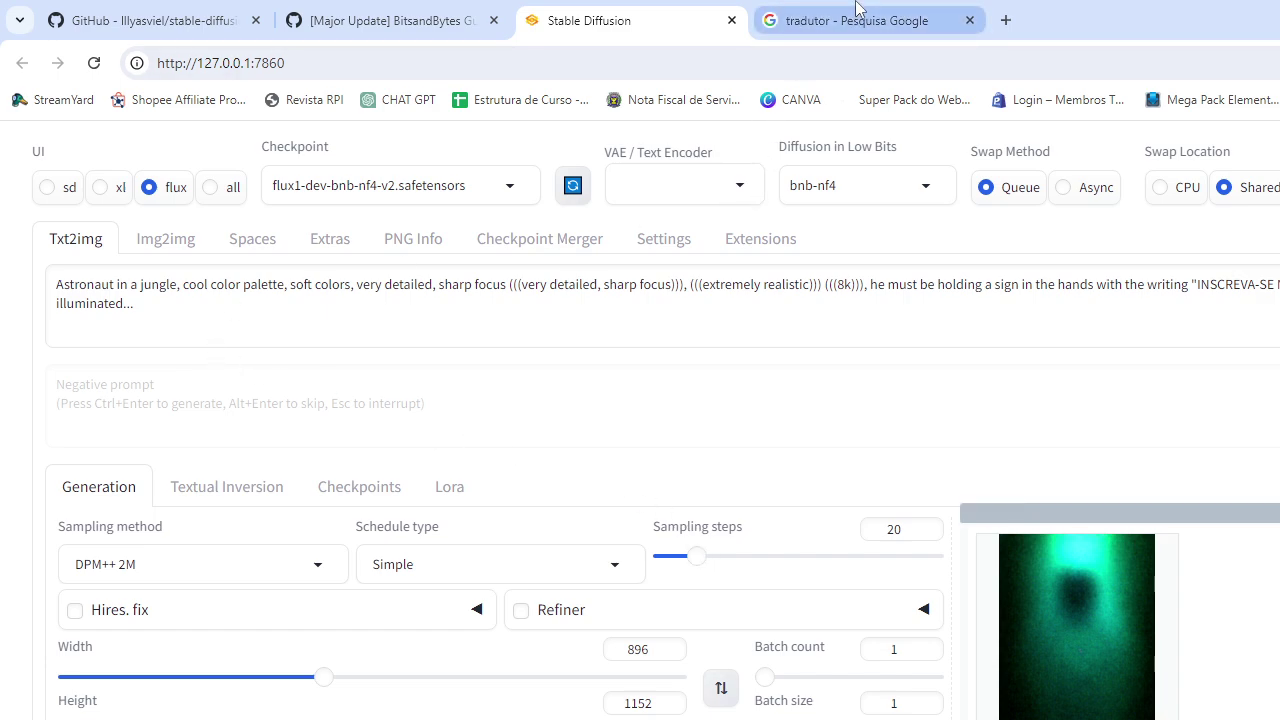
# Step: Examine the BitsandBytes Guidelines and Flux discussion from Flux Checkpoints through the Sanity Check example, and return to the Stable Diffusion page
pyautogui.click(829, 20)
pyautogui.scroll(3, 463, 383)
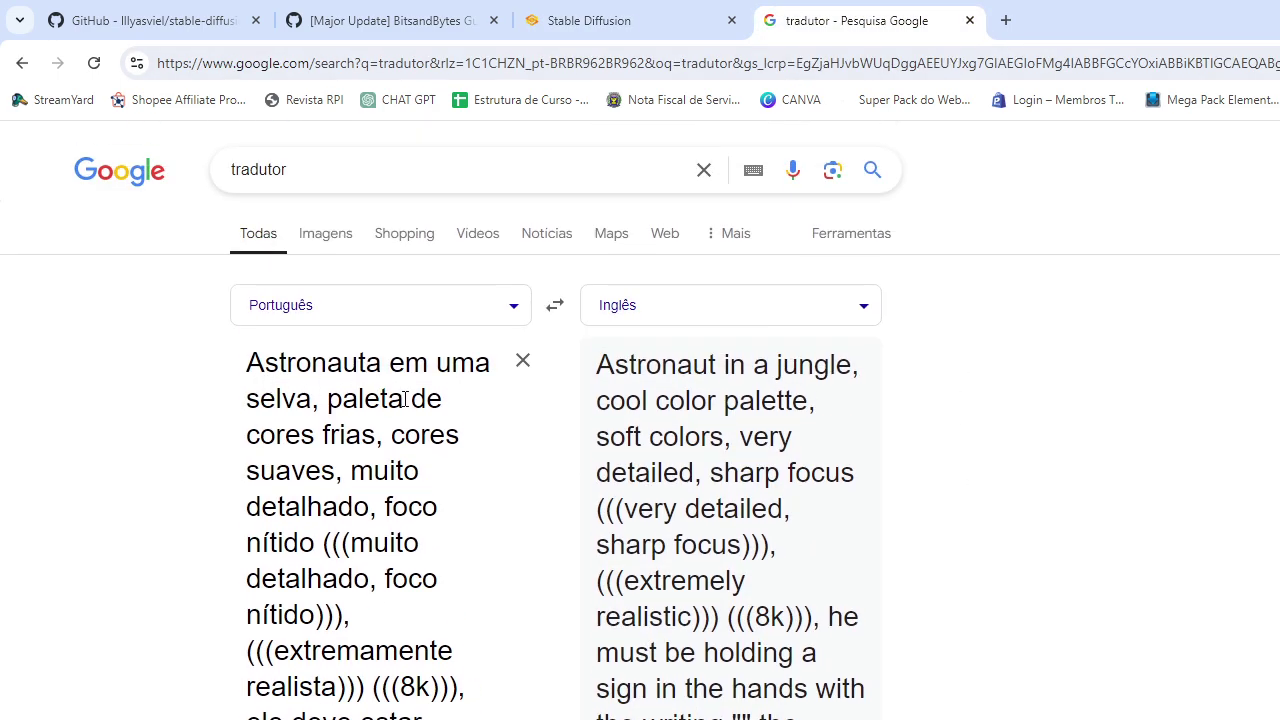
pyautogui.click(355, 15)
pyautogui.scroll(-3, 723, 614)
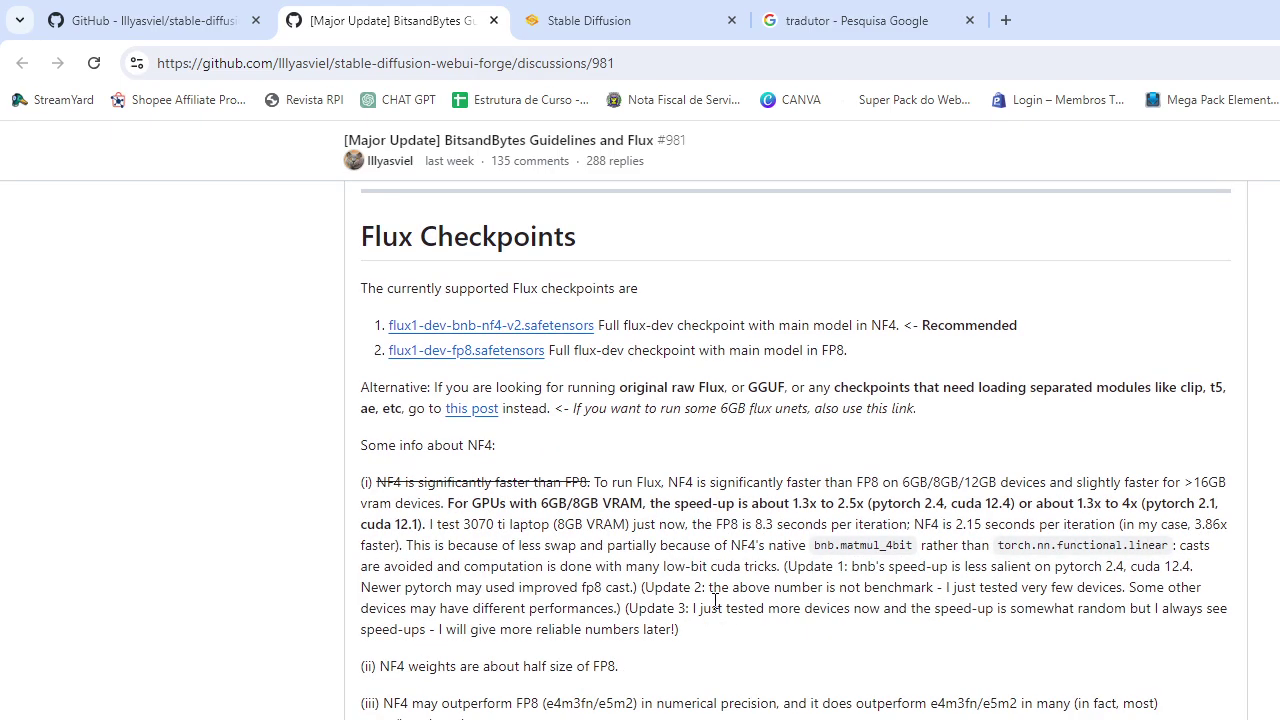
pyautogui.scroll(3, 573, 445)
pyautogui.scroll(-10, 631, 477)
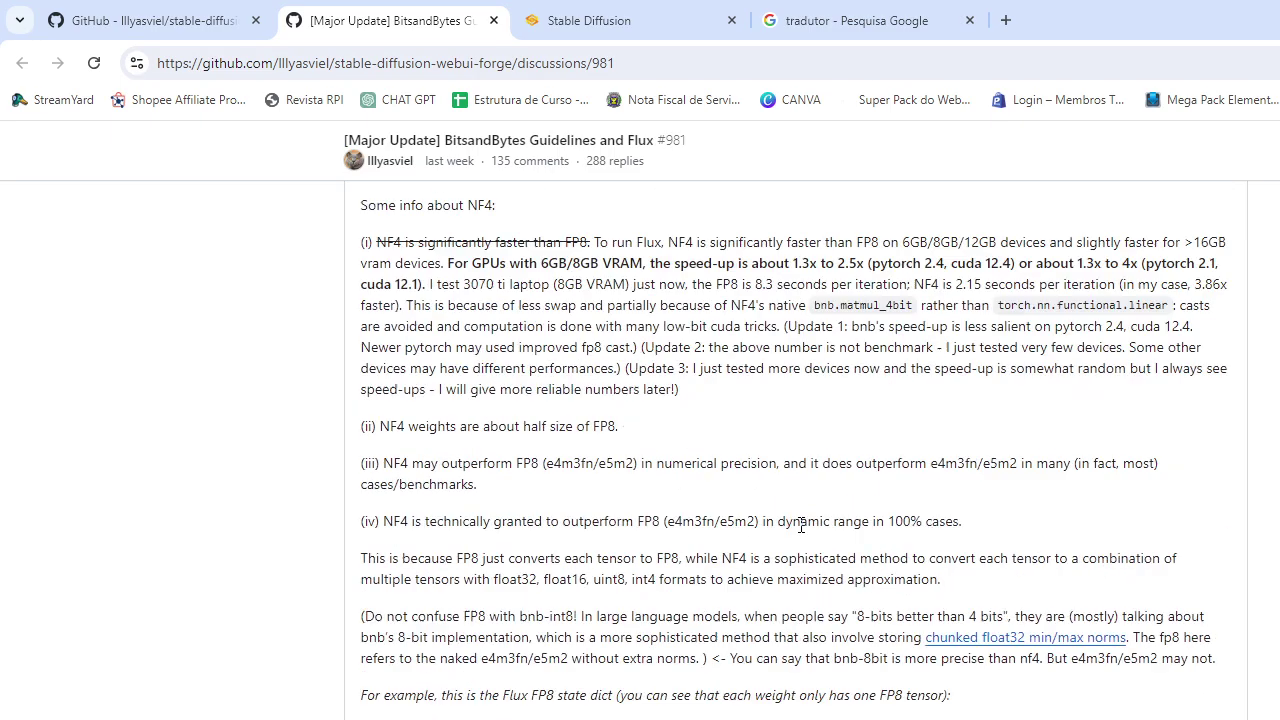
pyautogui.scroll(-15, 922, 527)
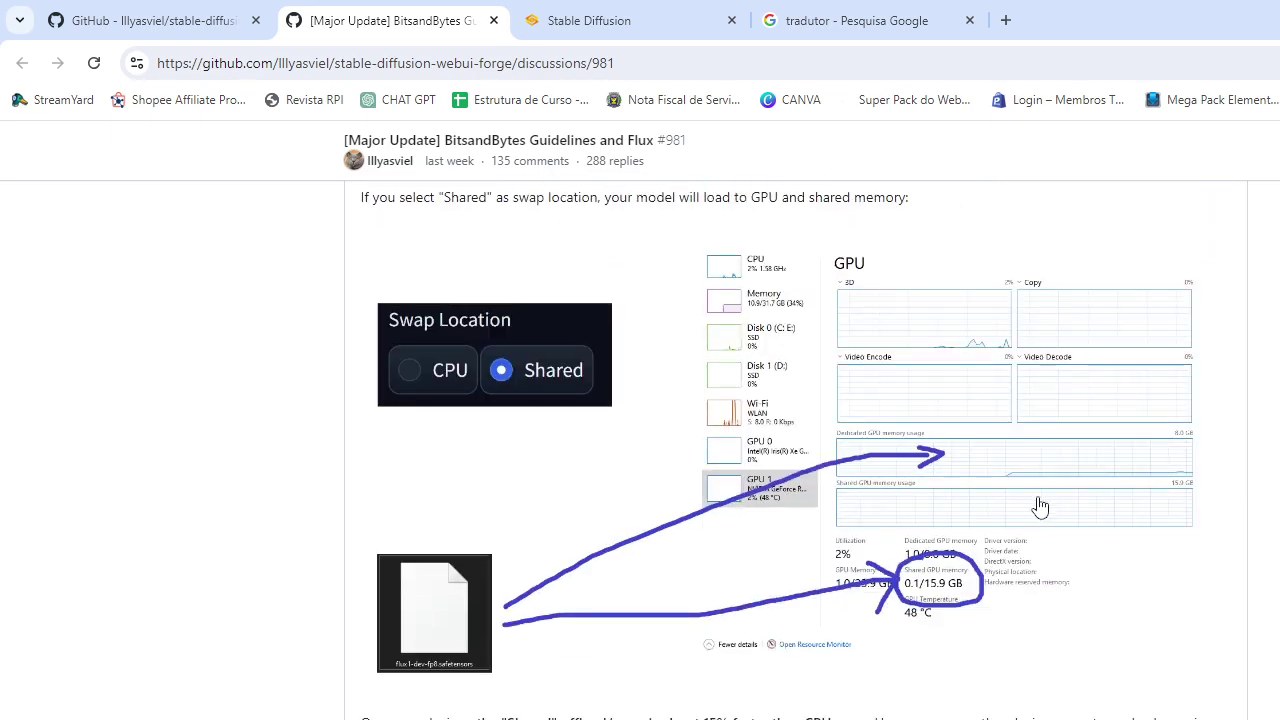
pyautogui.scroll(-20, 1069, 503)
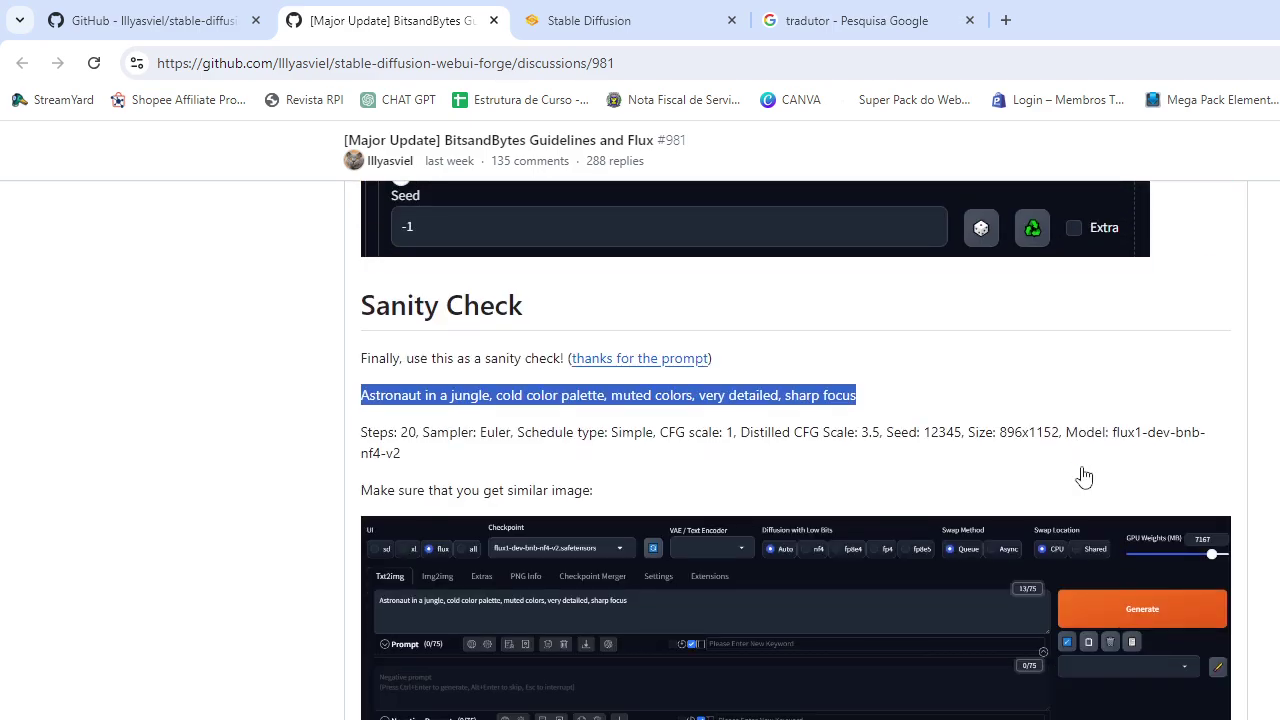
pyautogui.scroll(9, 1090, 488)
pyautogui.scroll(-7, 1088, 489)
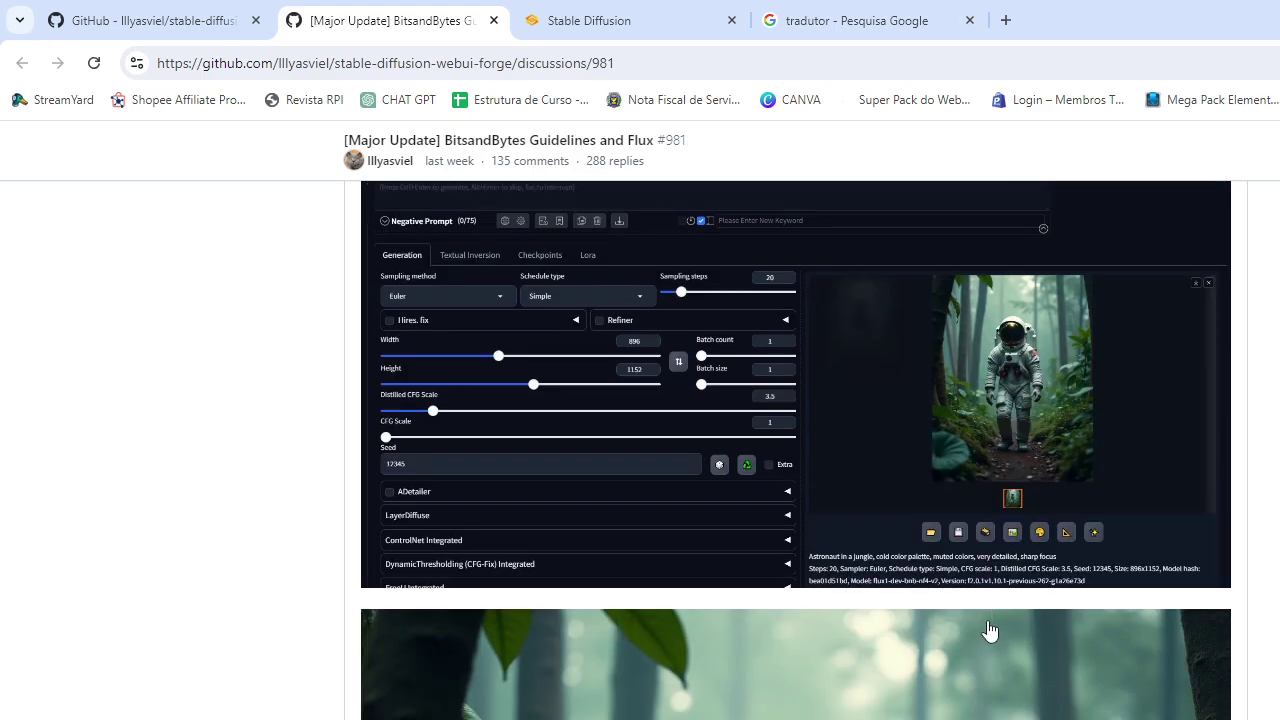
pyautogui.click(575, 20)
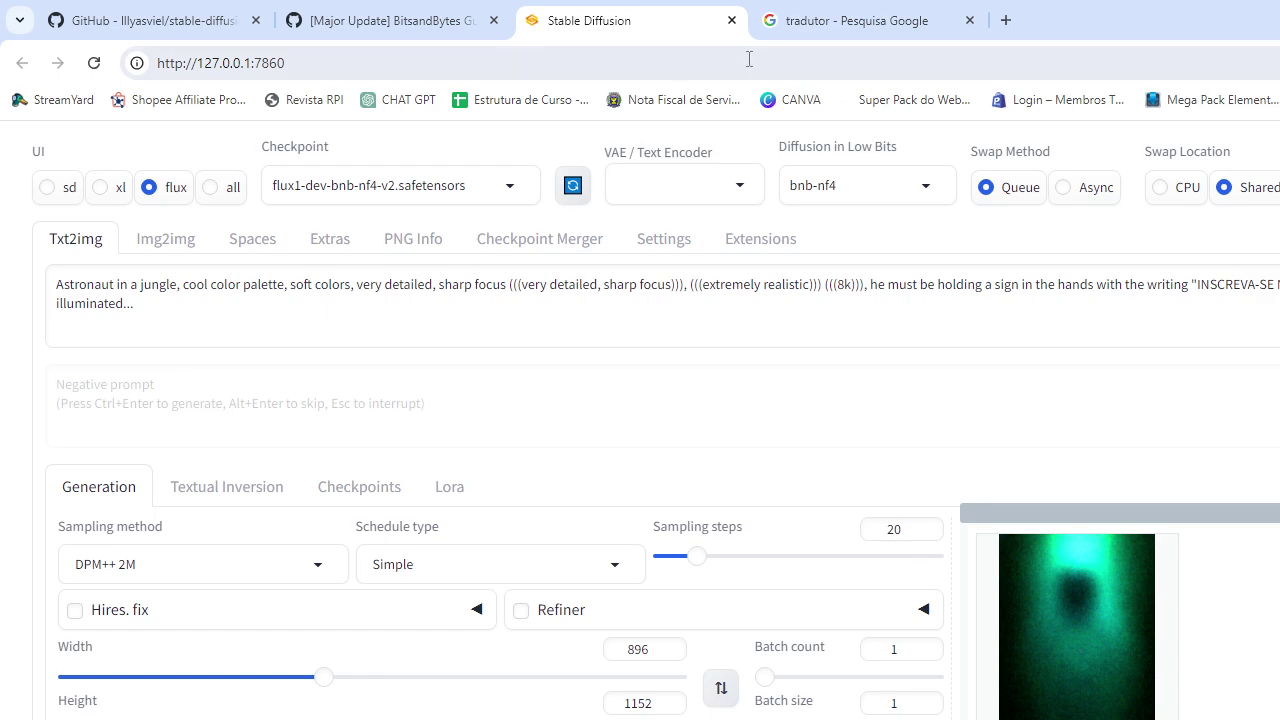
# Step: Check the astronaut prompt's Portuguese-to-English translation on the tradutor page and return to the Stable Diffusion page
pyautogui.click(850, 20)
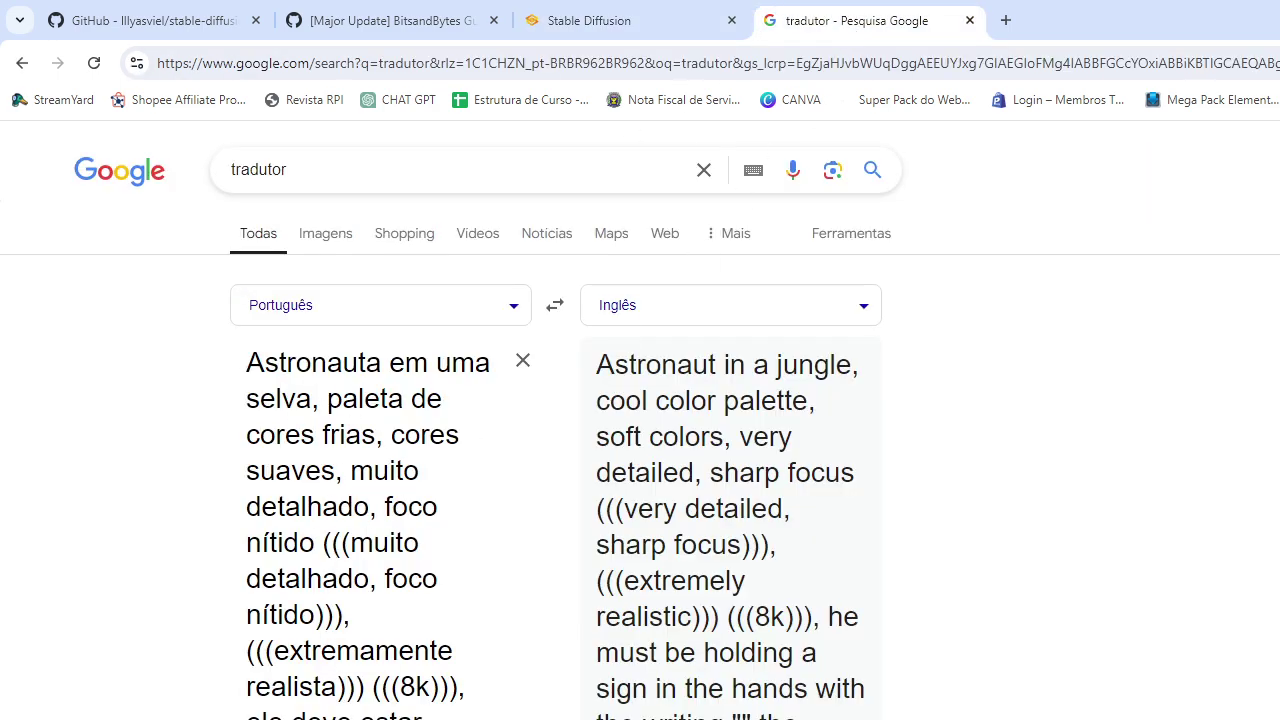
pyautogui.click(646, 18)
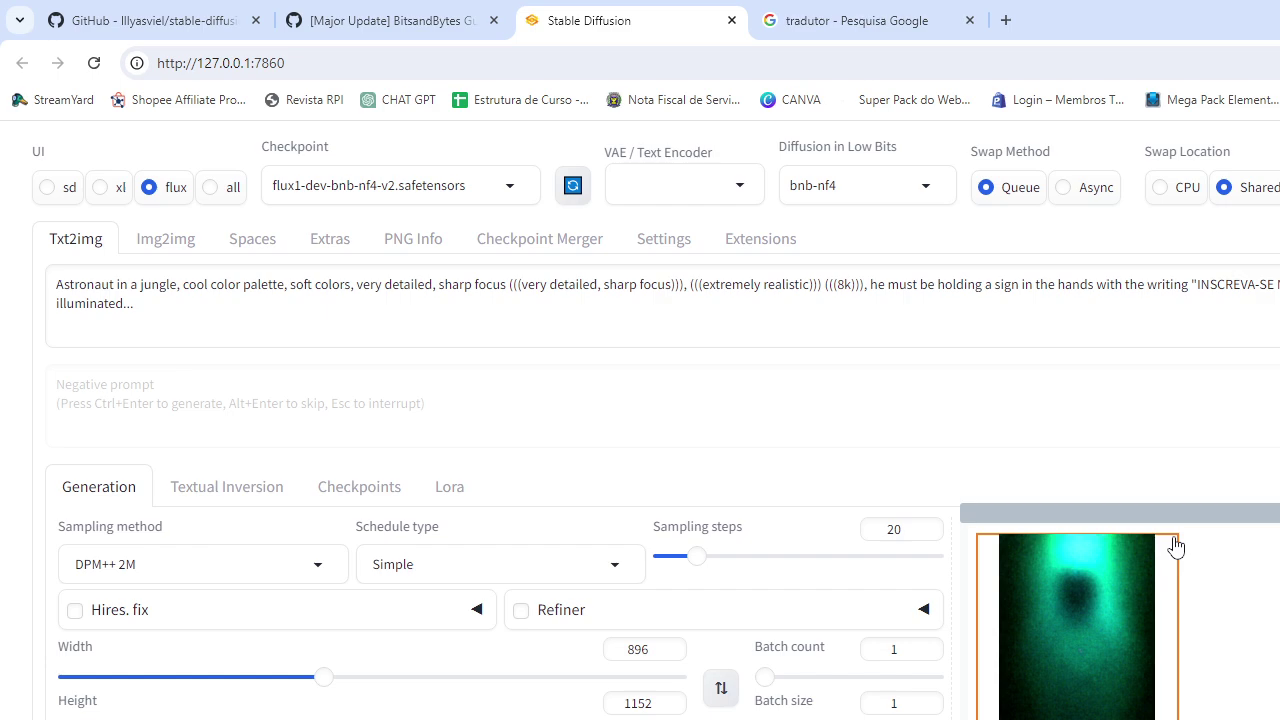
pyautogui.click(870, 20)
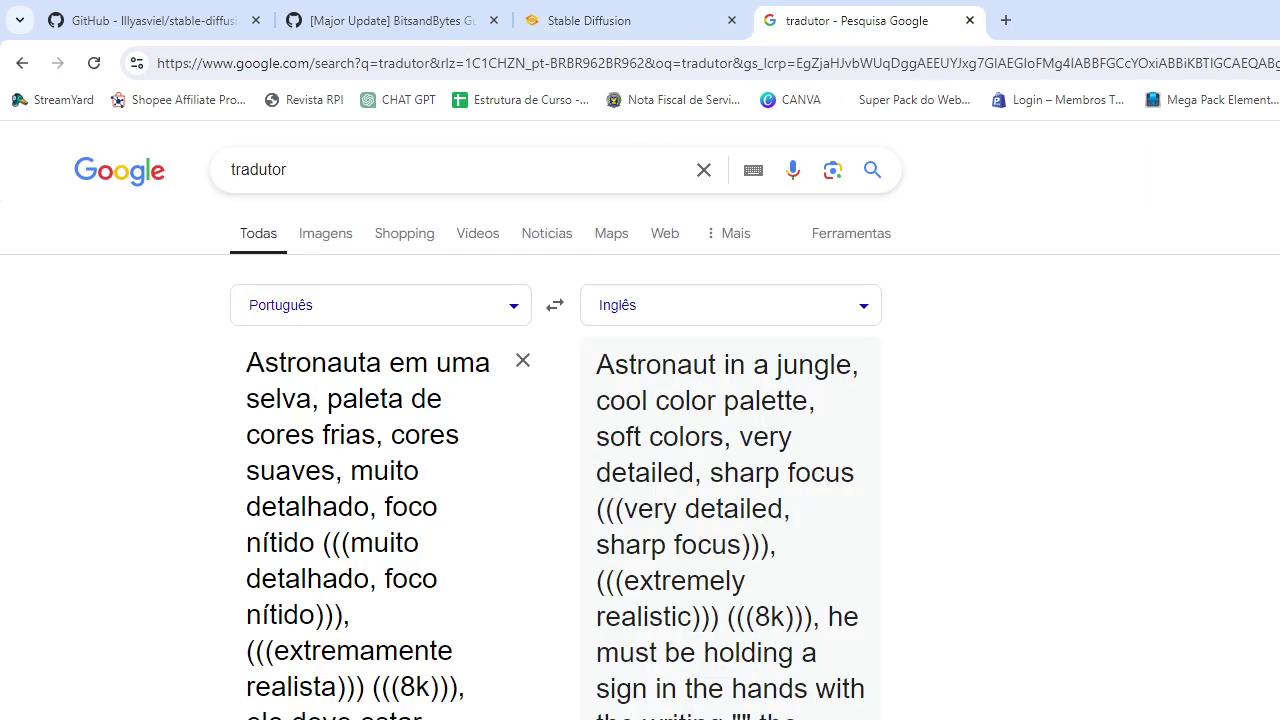
pyautogui.click(628, 20)
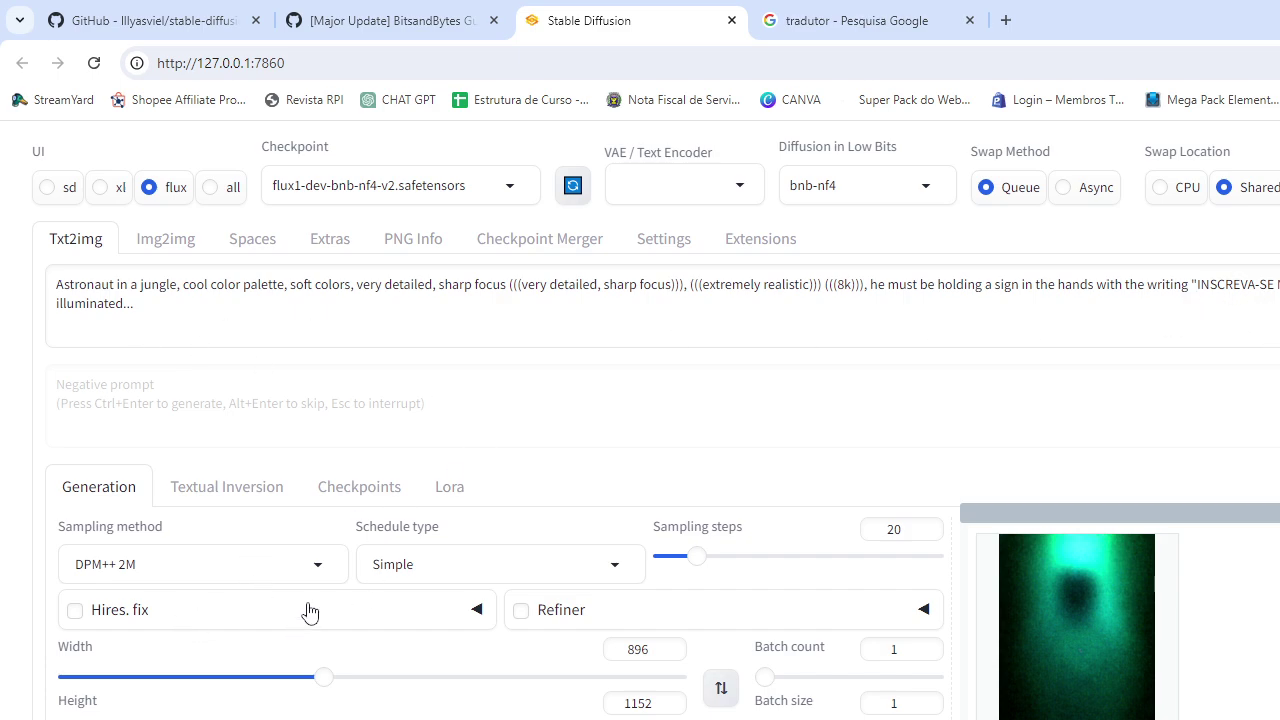
# Step: Review the size, CFG and seed settings, and check the generation progress in the webui.bat console
pyautogui.scroll(-5, 1225, 710)
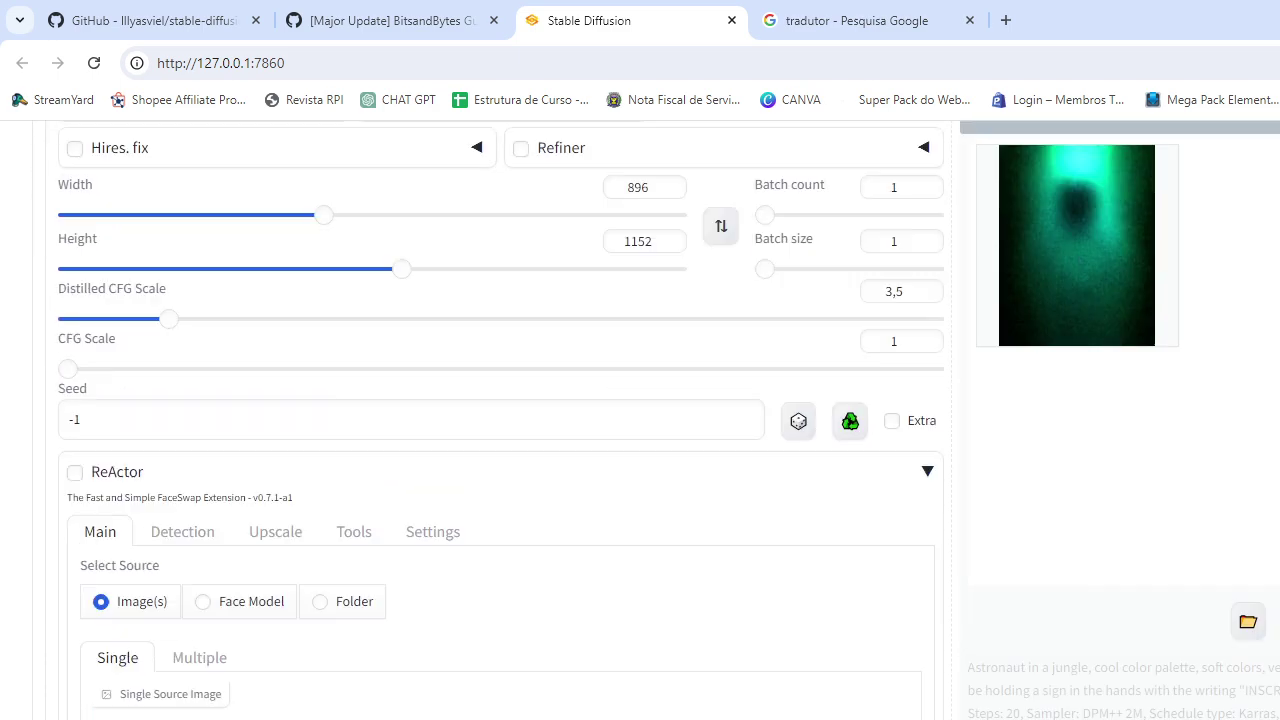
pyautogui.scroll(-1, 498, 716)
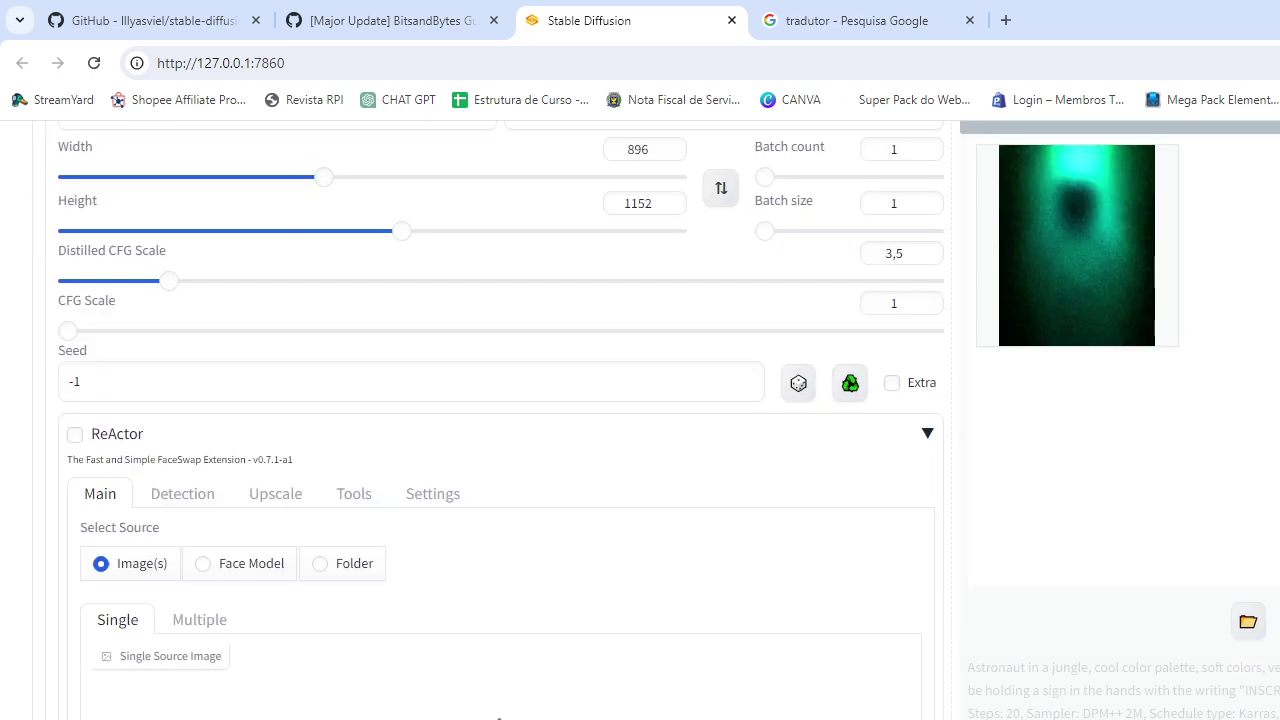
pyautogui.hotkey('alt', 'Tab')
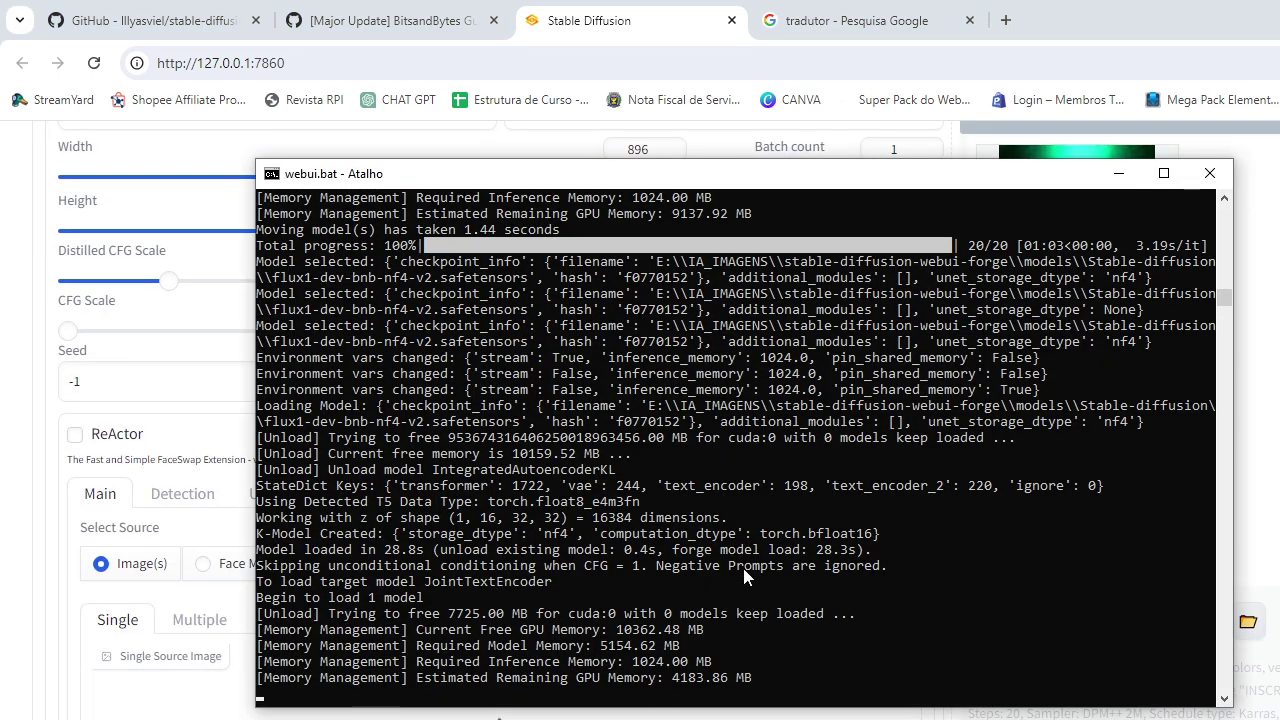
pyautogui.click(665, 30)
pyautogui.scroll(1, 995, 503)
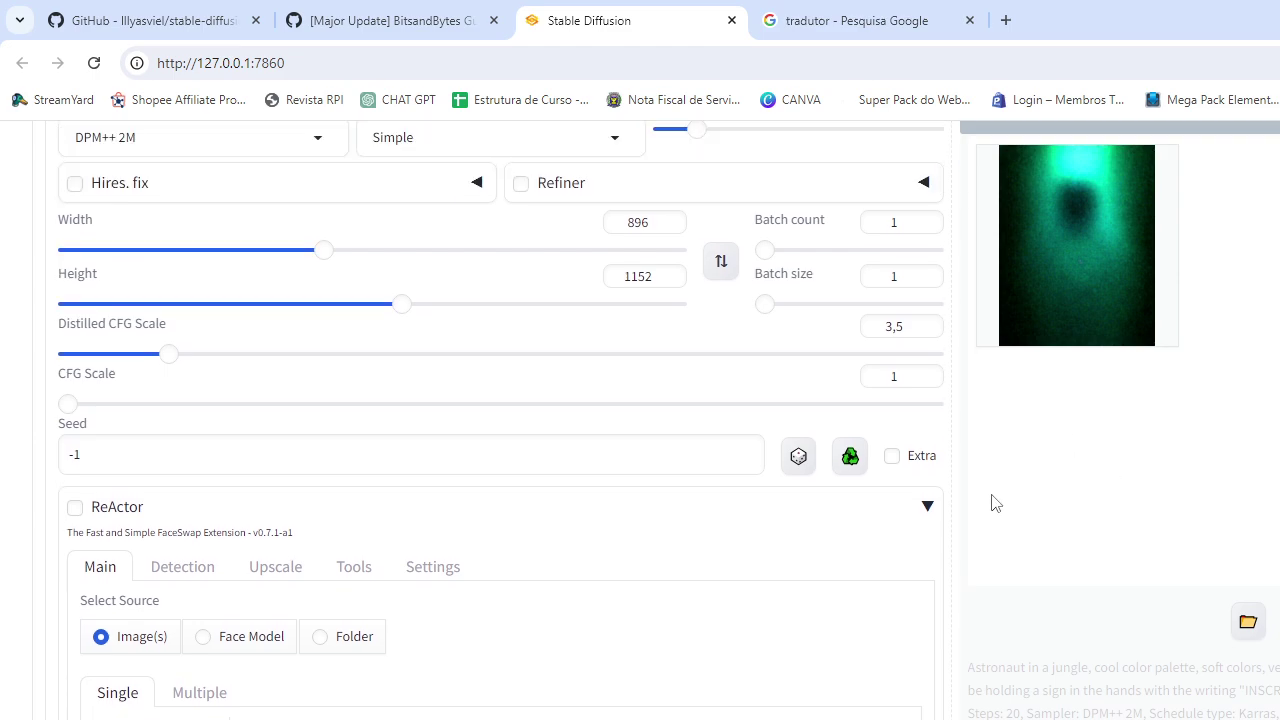
pyautogui.scroll(5, 995, 503)
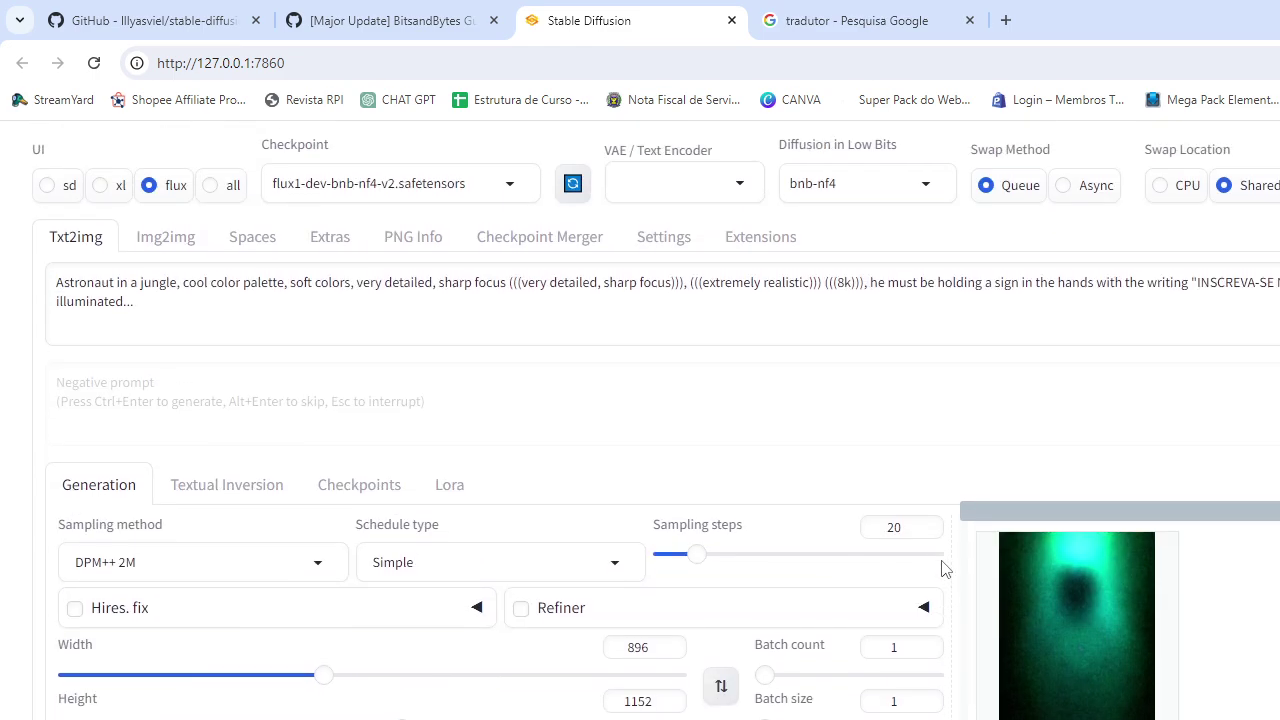
# Step: Set the sampling method to Euler, keeping the Simple schedule type and the CFG Scale at 1
pyautogui.click(327, 566)
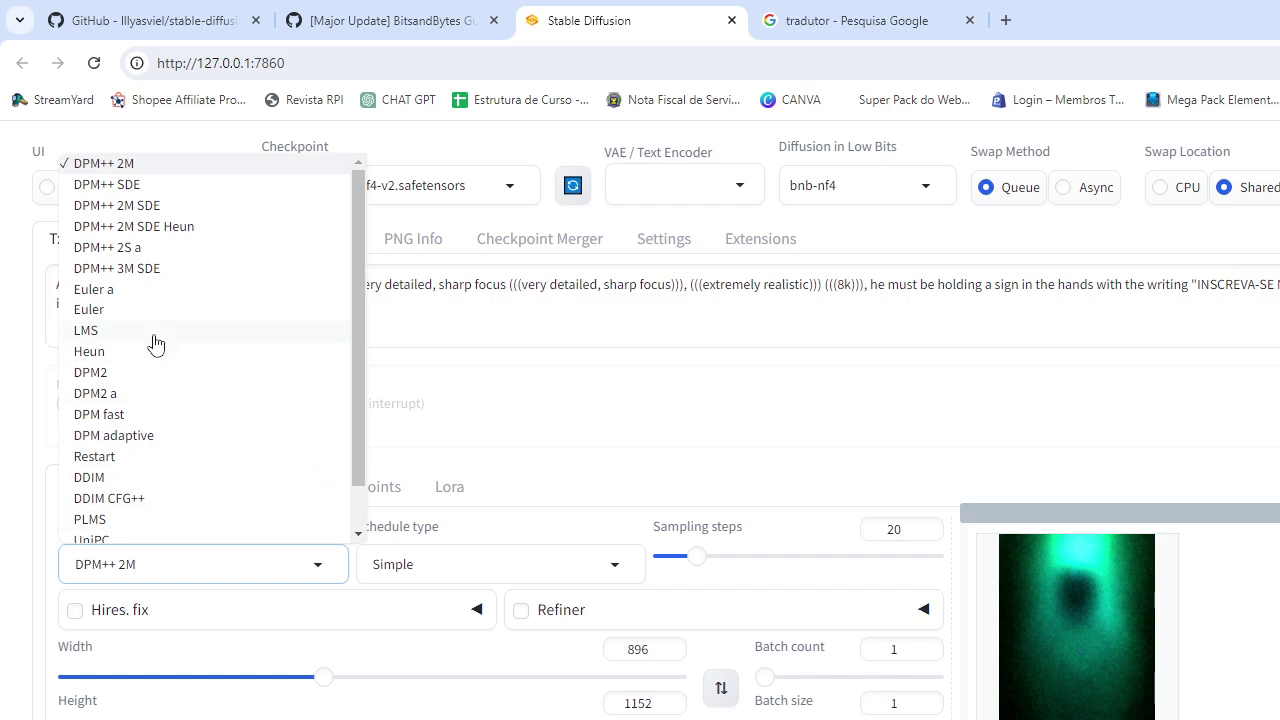
pyautogui.click(122, 310)
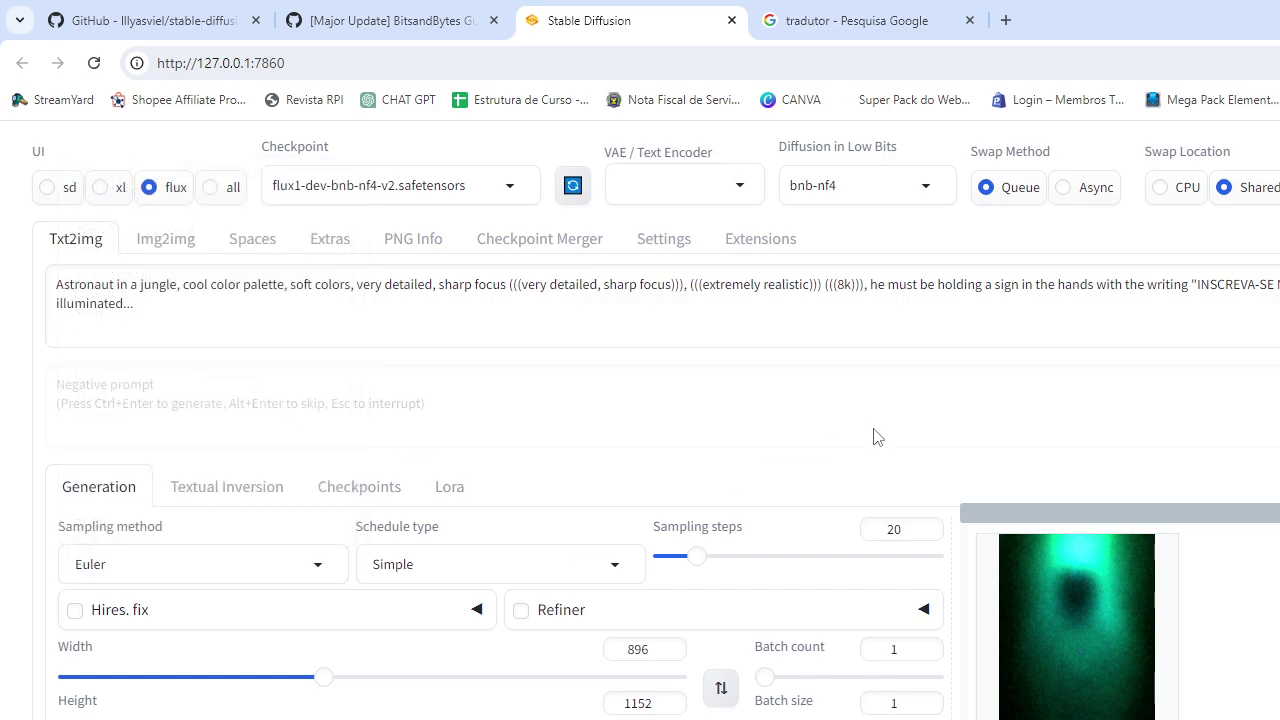
pyautogui.scroll(-2, 911, 380)
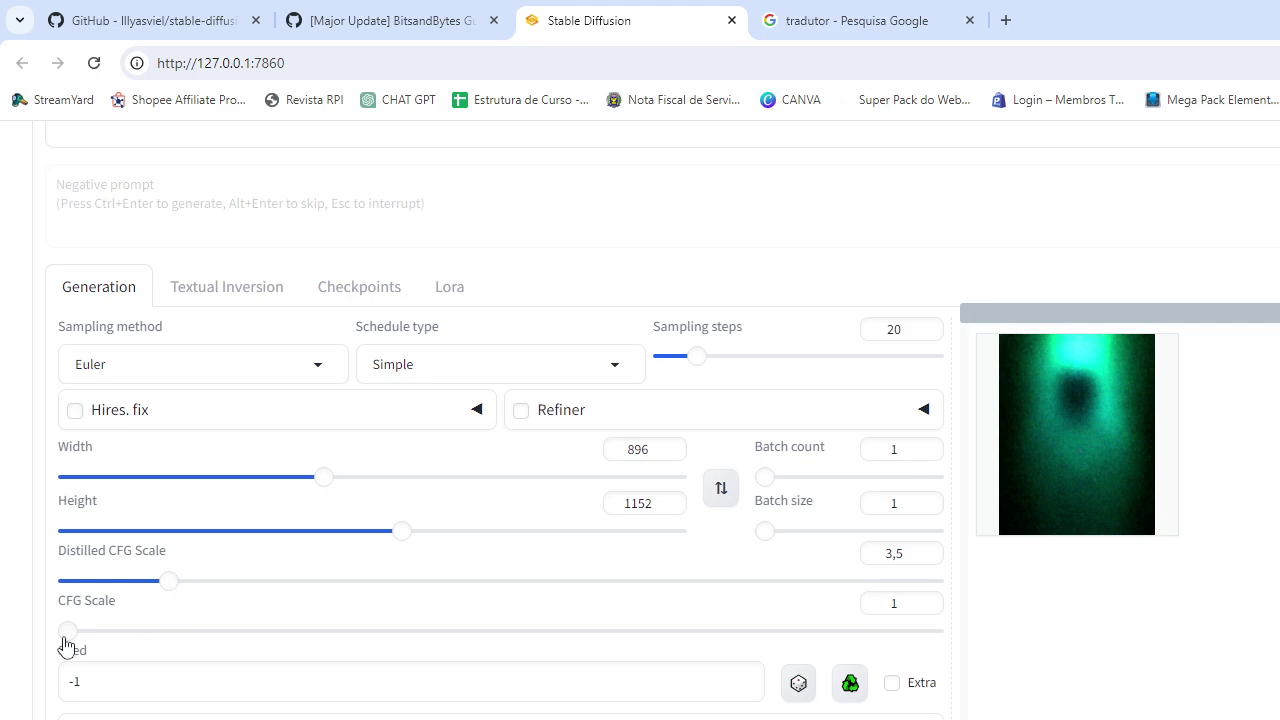
pyautogui.moveTo(76, 638); pyautogui.dragTo(43, 651)
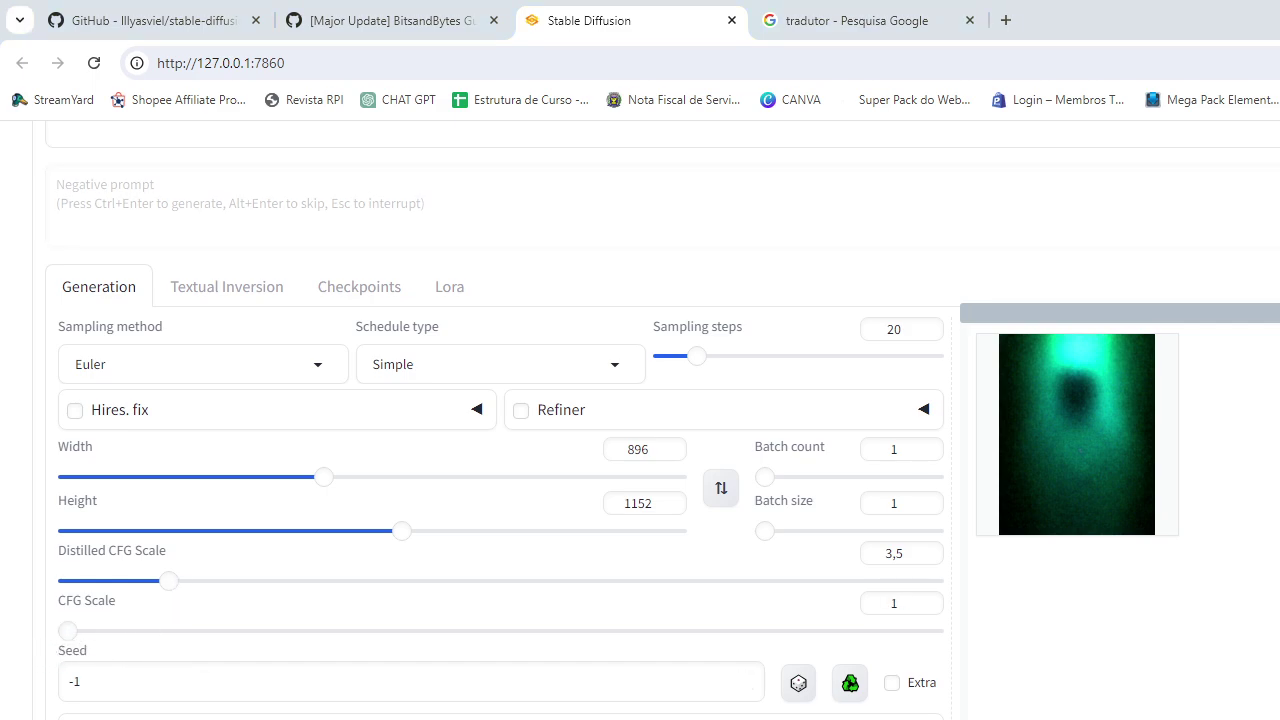
# Step: Compare output images 00017 and 00018 from the 2024-08-20 folder, and return to the CFG Scale setting on the Stable Diffusion page
pyautogui.hotkey('alt', 'Tab')
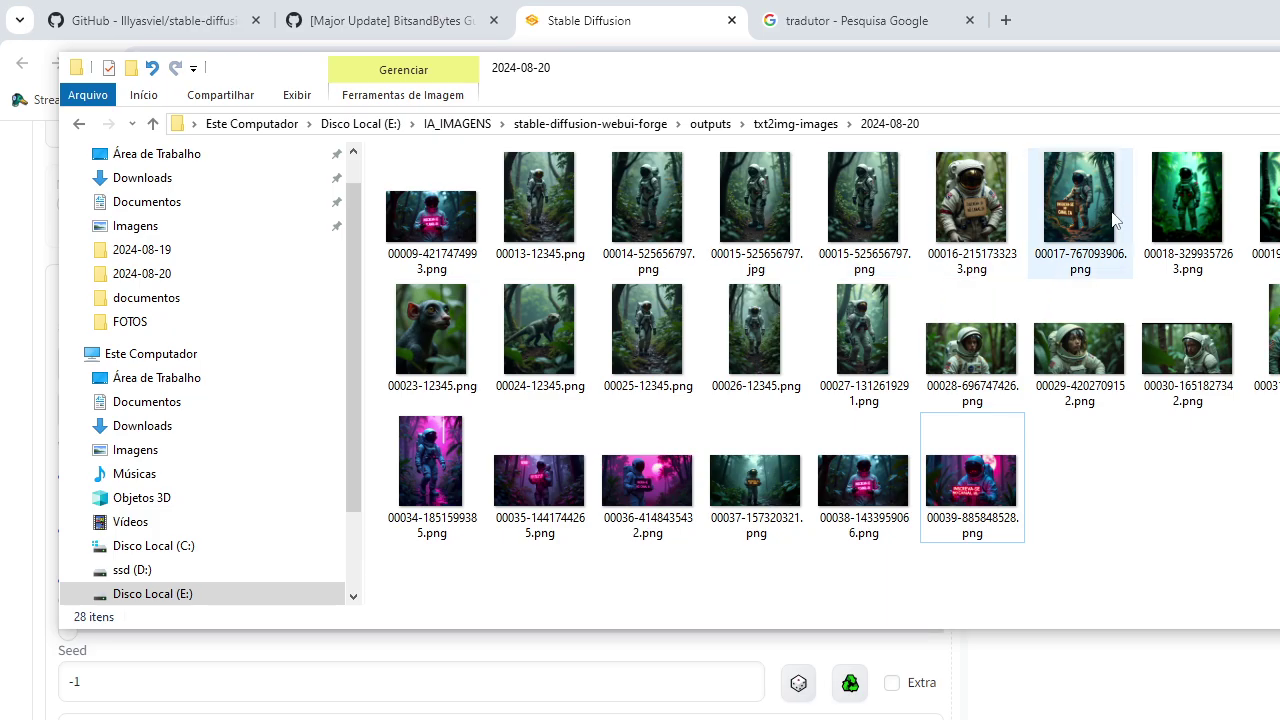
pyautogui.doubleClick(1080, 205)
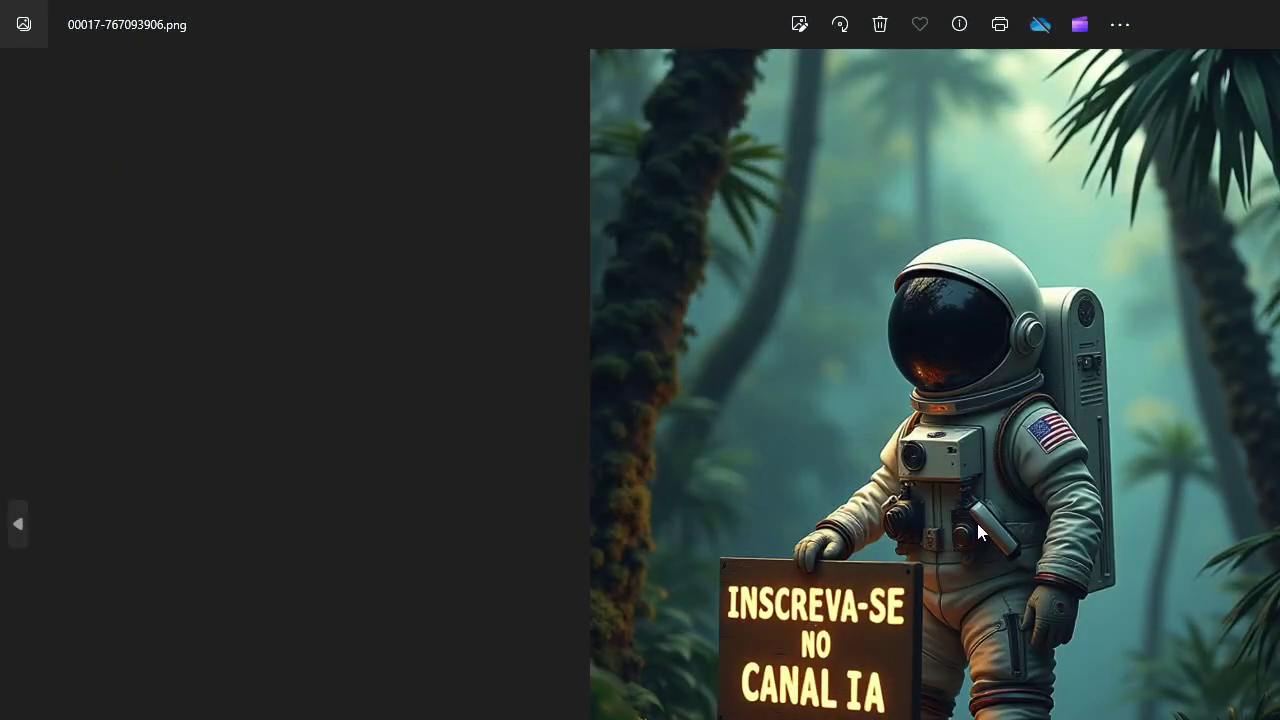
pyautogui.press('Right')
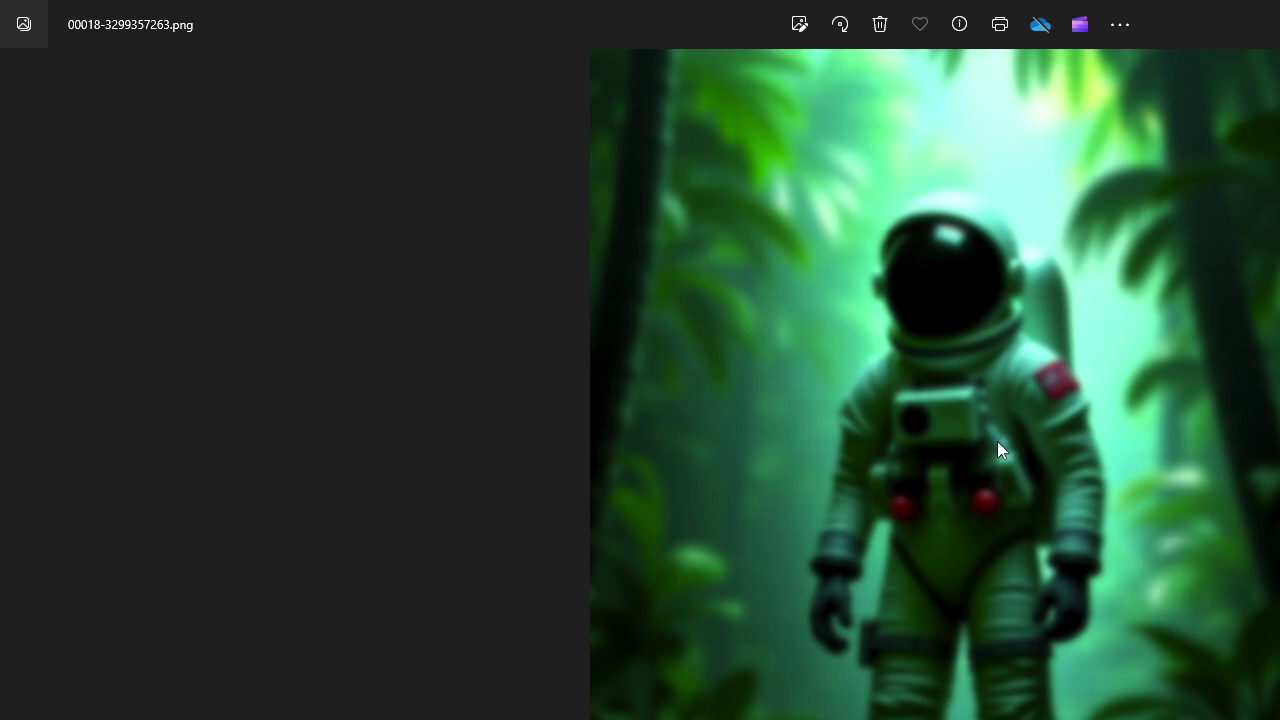
pyautogui.hotkey('alt', 'Tab')
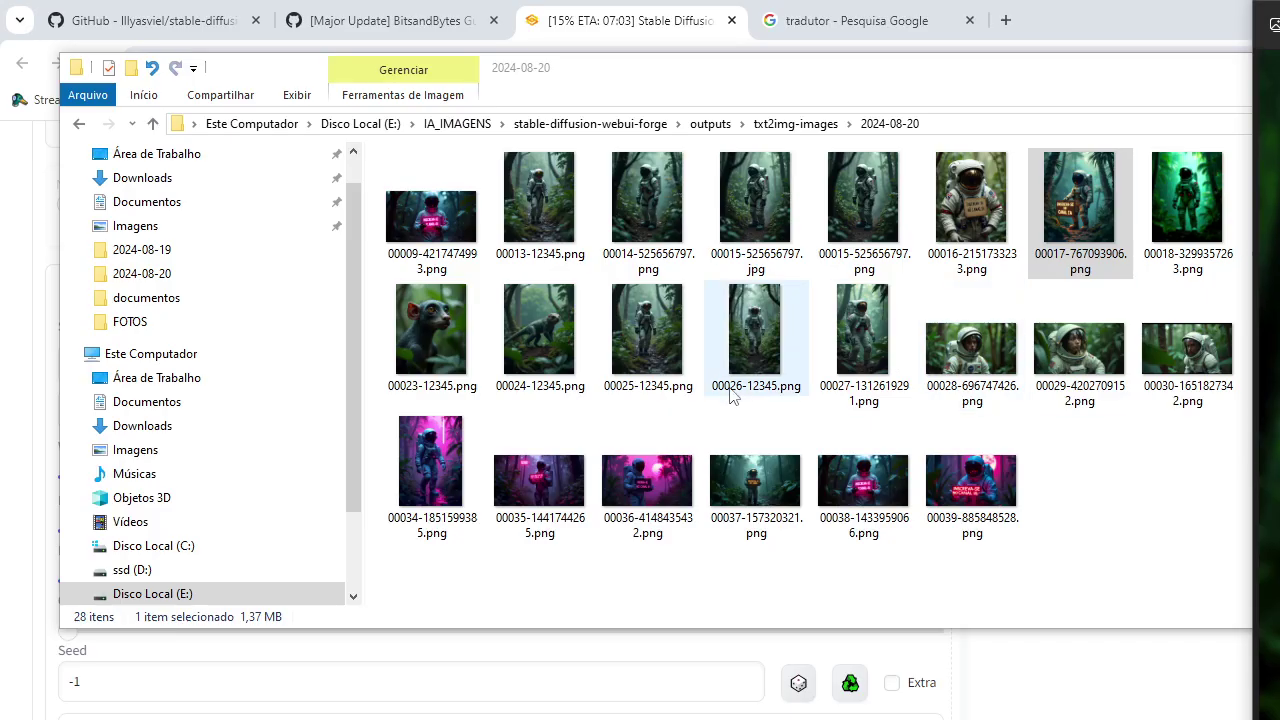
pyautogui.hotkey('alt', 'Tab')
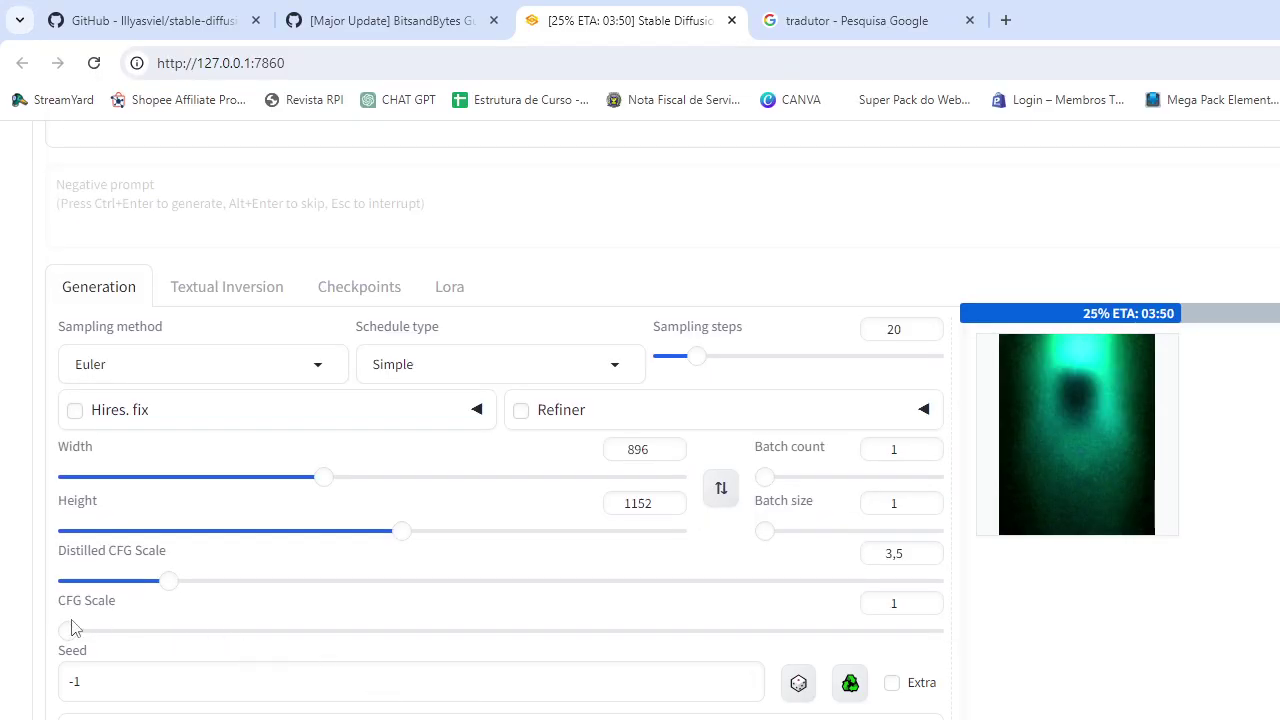
pyautogui.moveTo(265, 640); pyautogui.dragTo(8, 616)
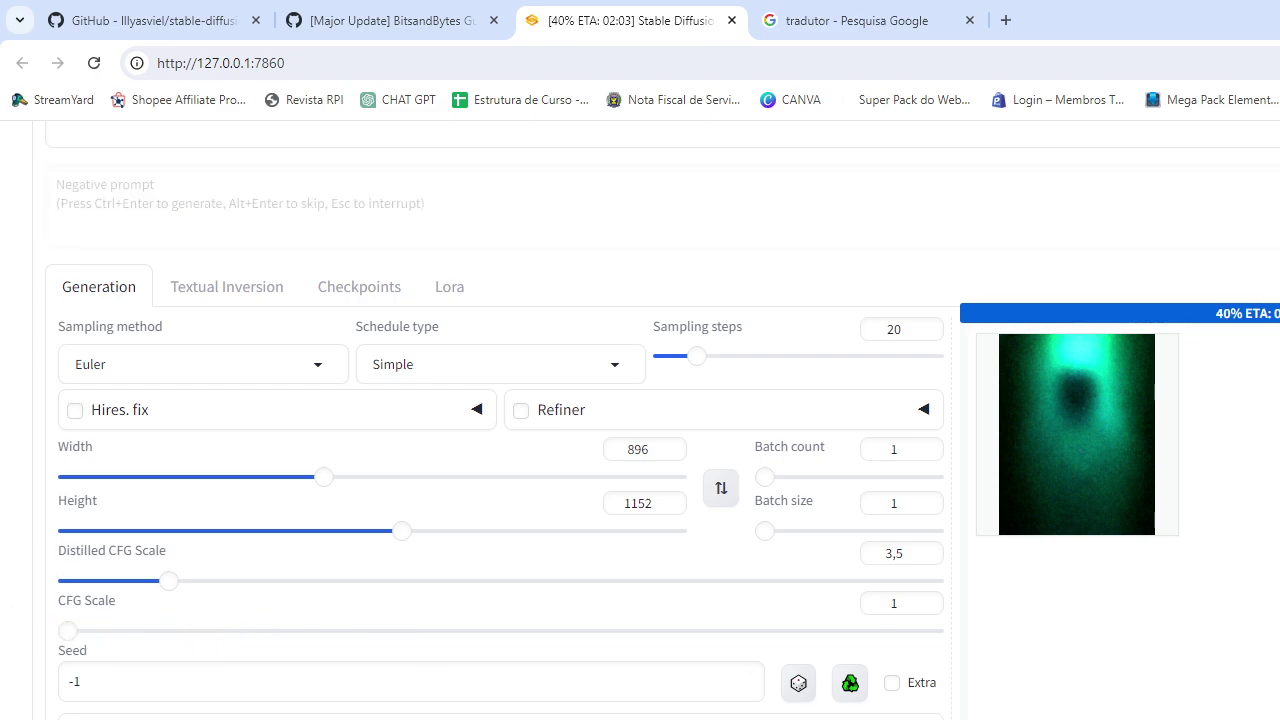
# Step: Open image 00018 from the 2024-08-20 output folder and compare it with image 00019
pyautogui.hotkey('alt', 'Tab')
pyautogui.doubleClick(1209, 187)
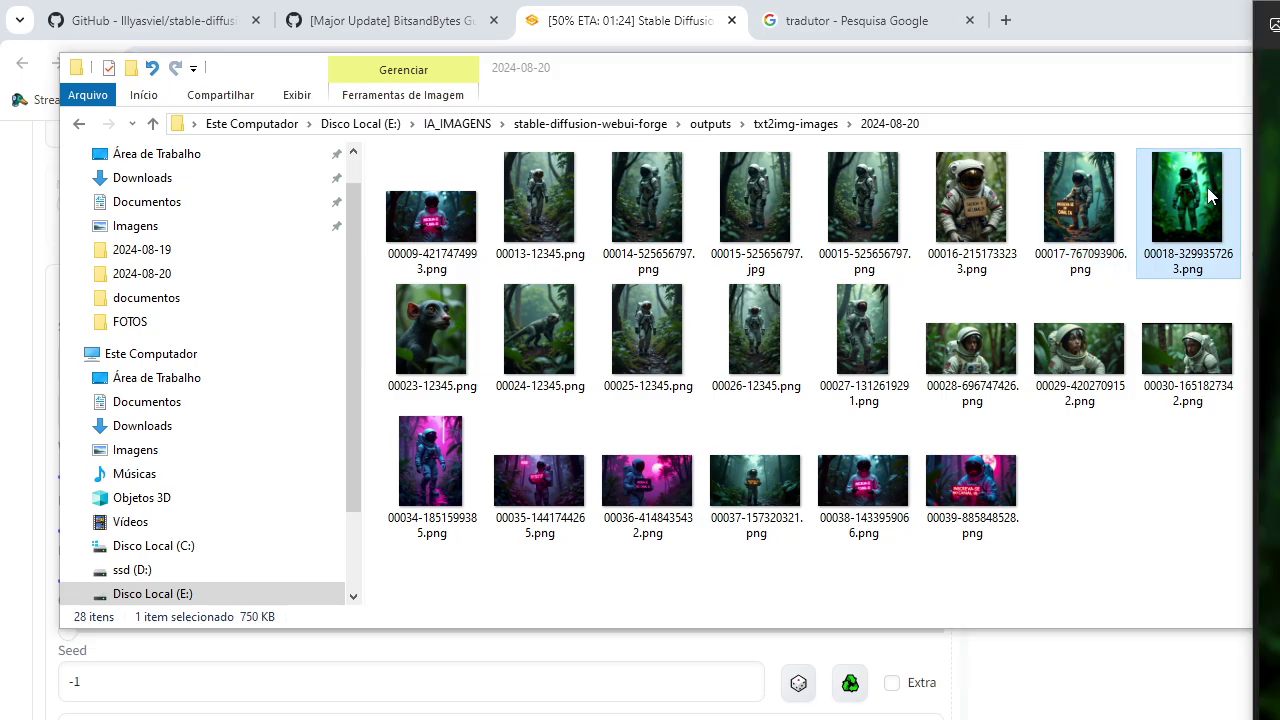
pyautogui.press('Right')
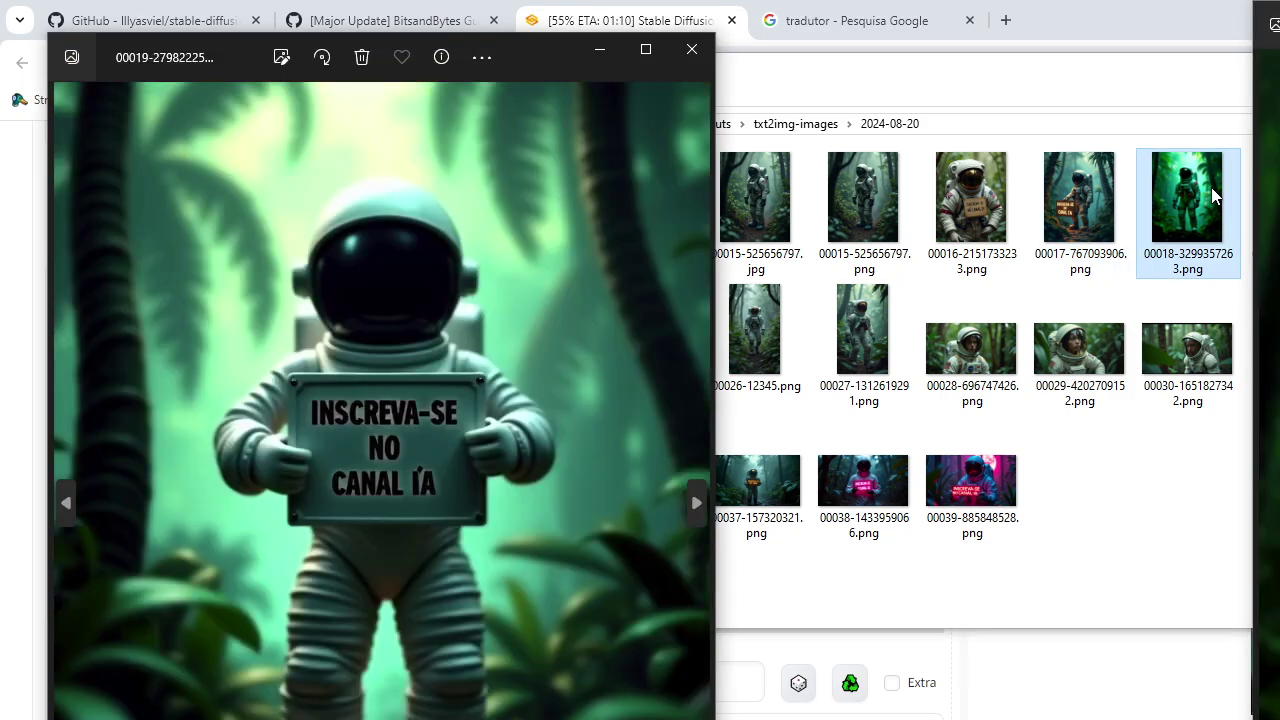
pyautogui.press('Left')
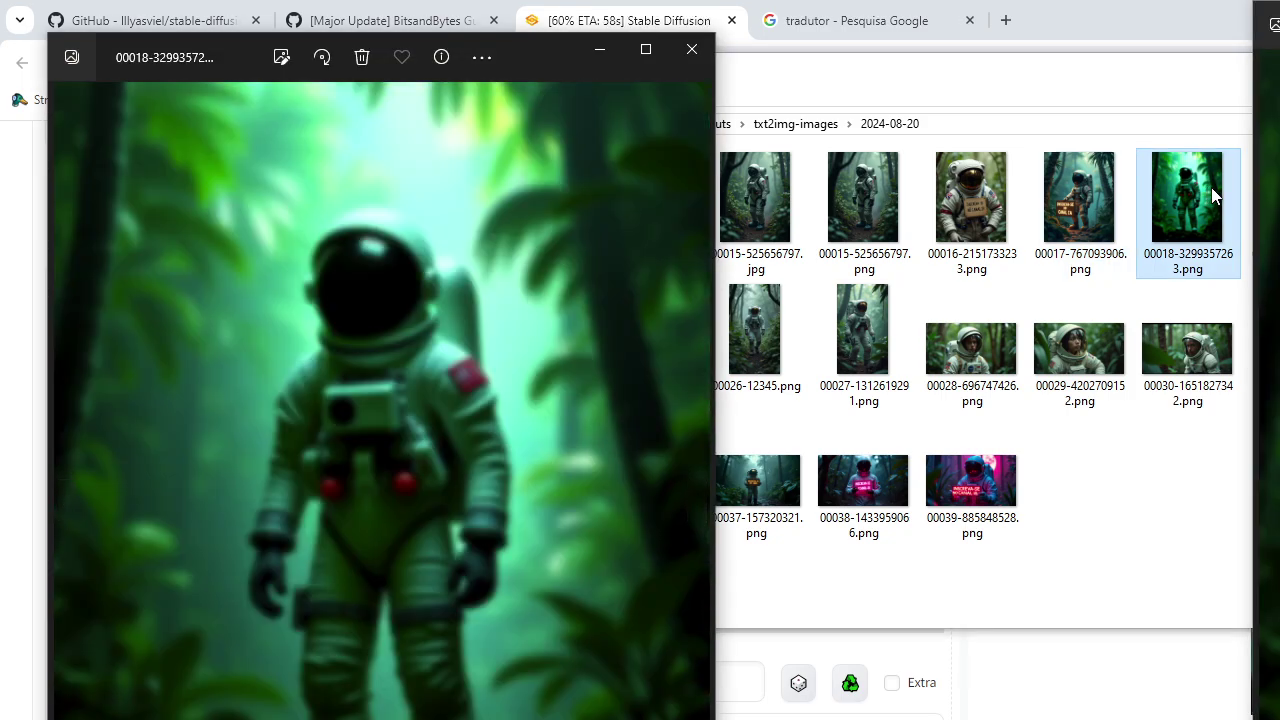
pyautogui.press('Right')
pyautogui.hotkey('alt', 'Tab')
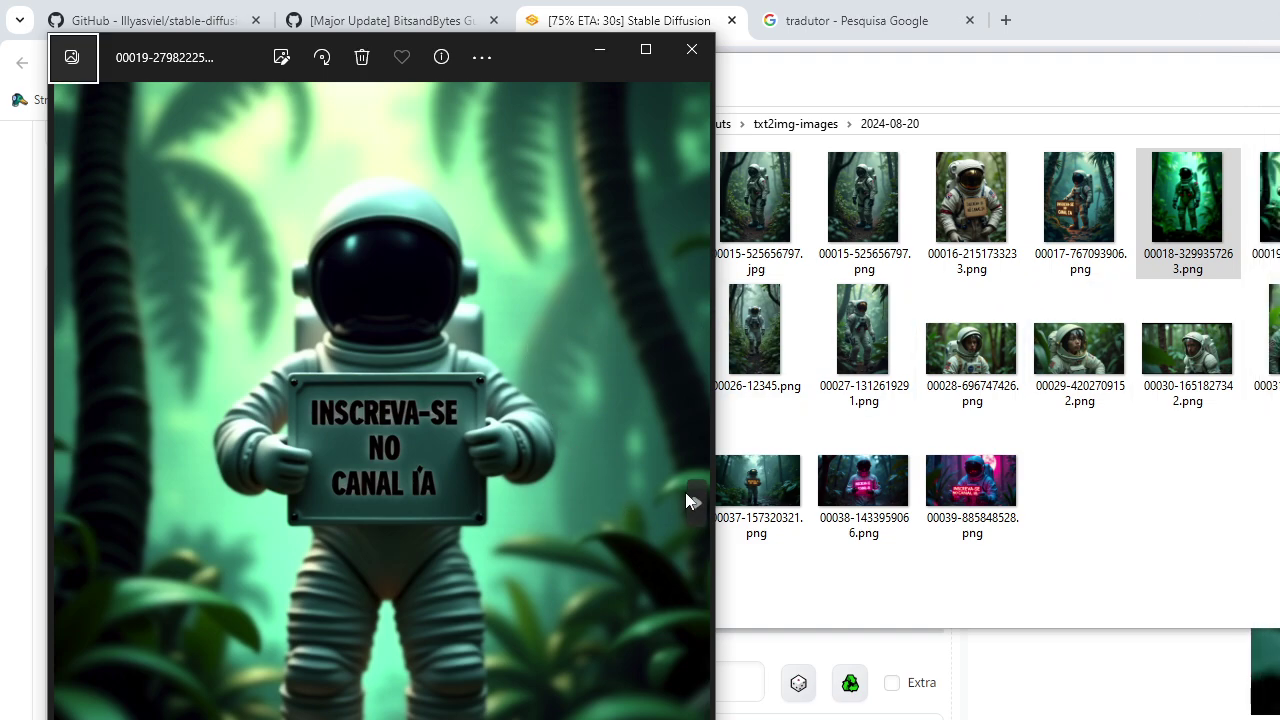
# Step: View the output images from 00020 through 00024, and inspect the creature's skin detail in 00024 up close
pyautogui.click(696, 503)
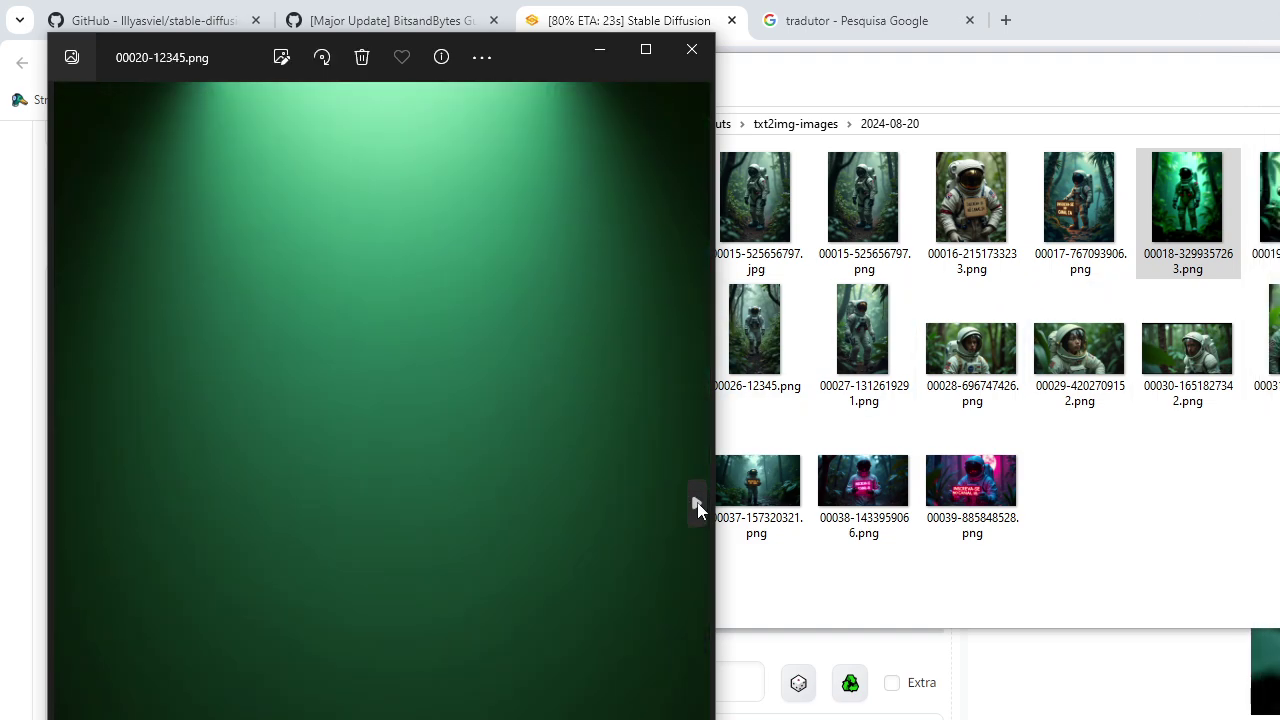
pyautogui.click(697, 505)
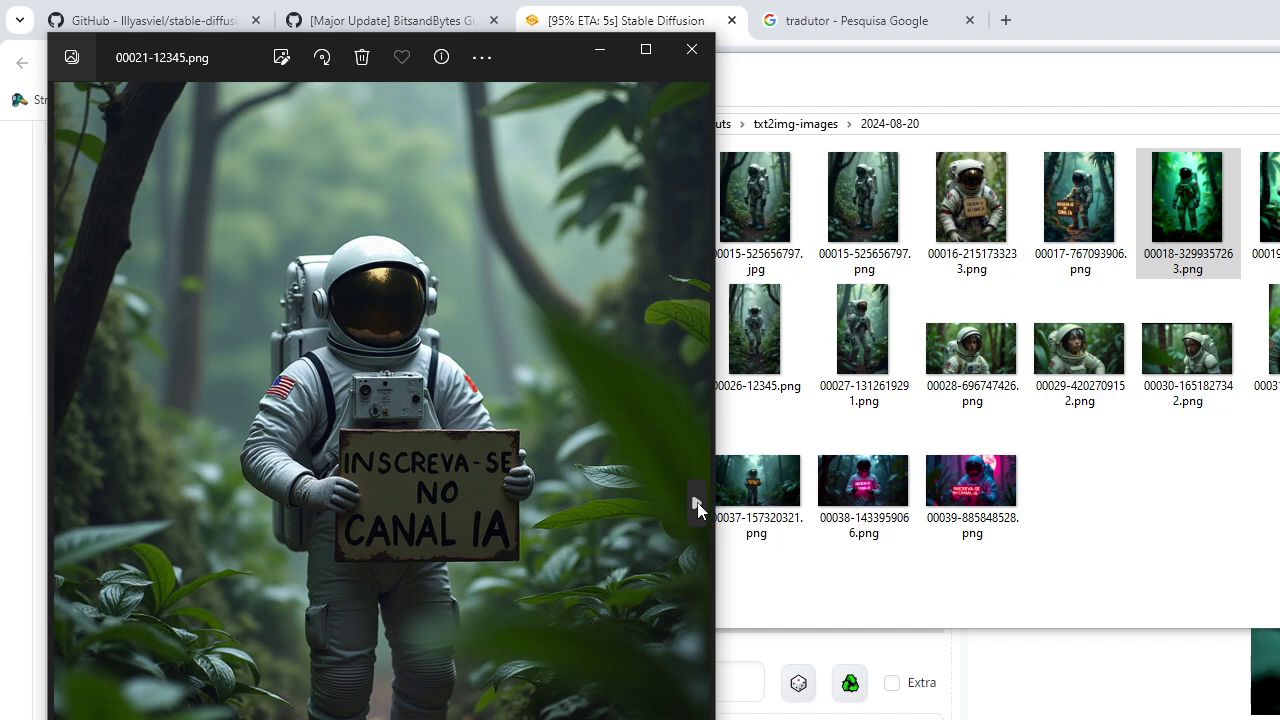
pyautogui.click(697, 503)
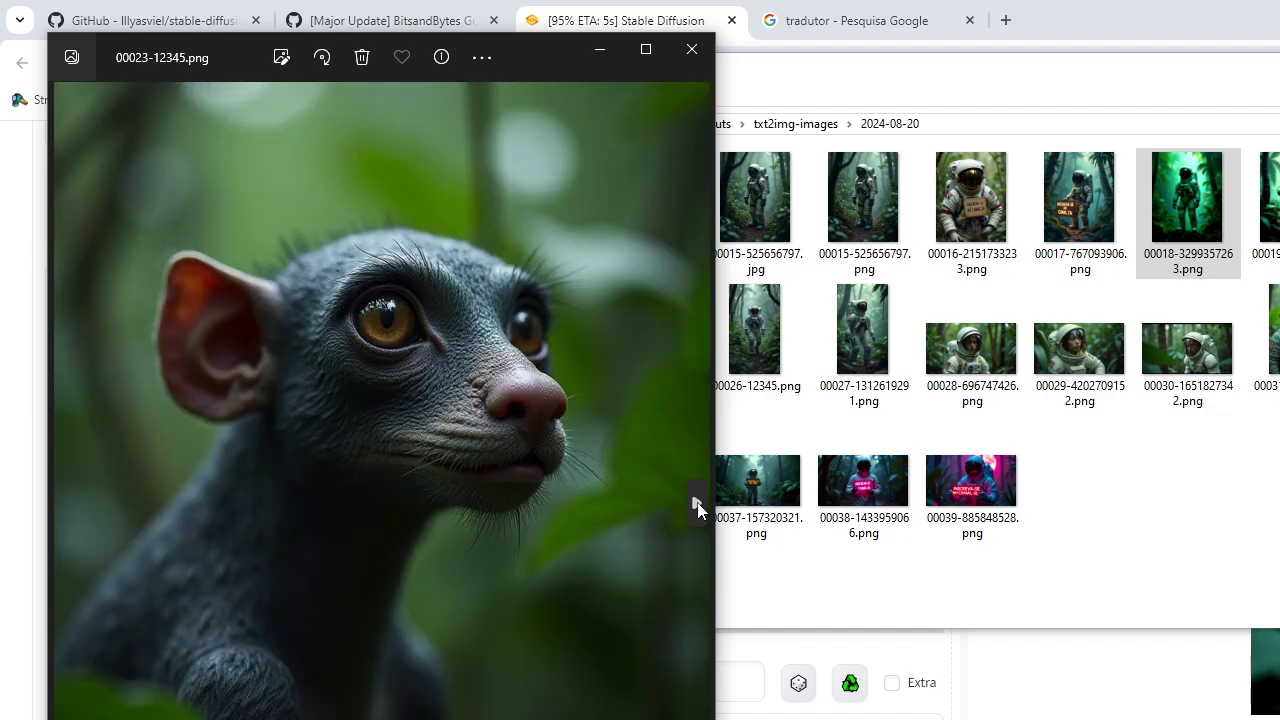
pyautogui.moveTo(533, 55); pyautogui.dragTo(991, 42)
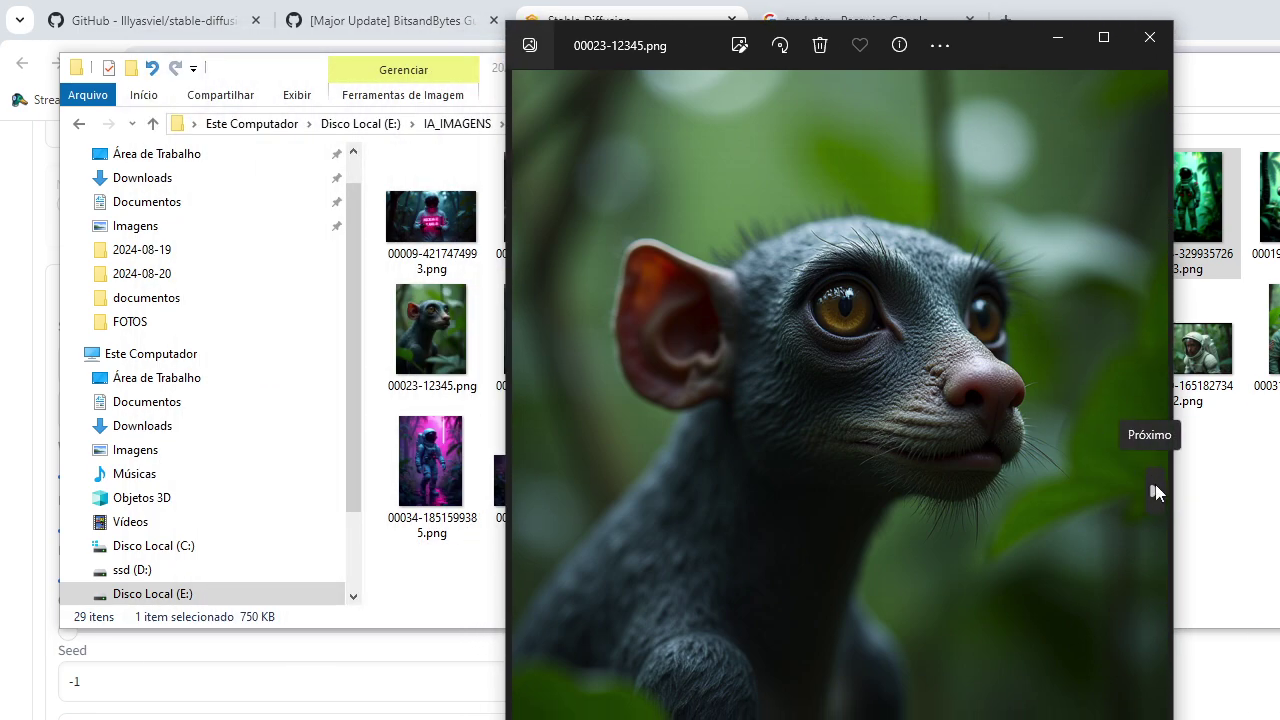
pyautogui.click(1155, 486)
pyautogui.scroll(10, 891, 423)
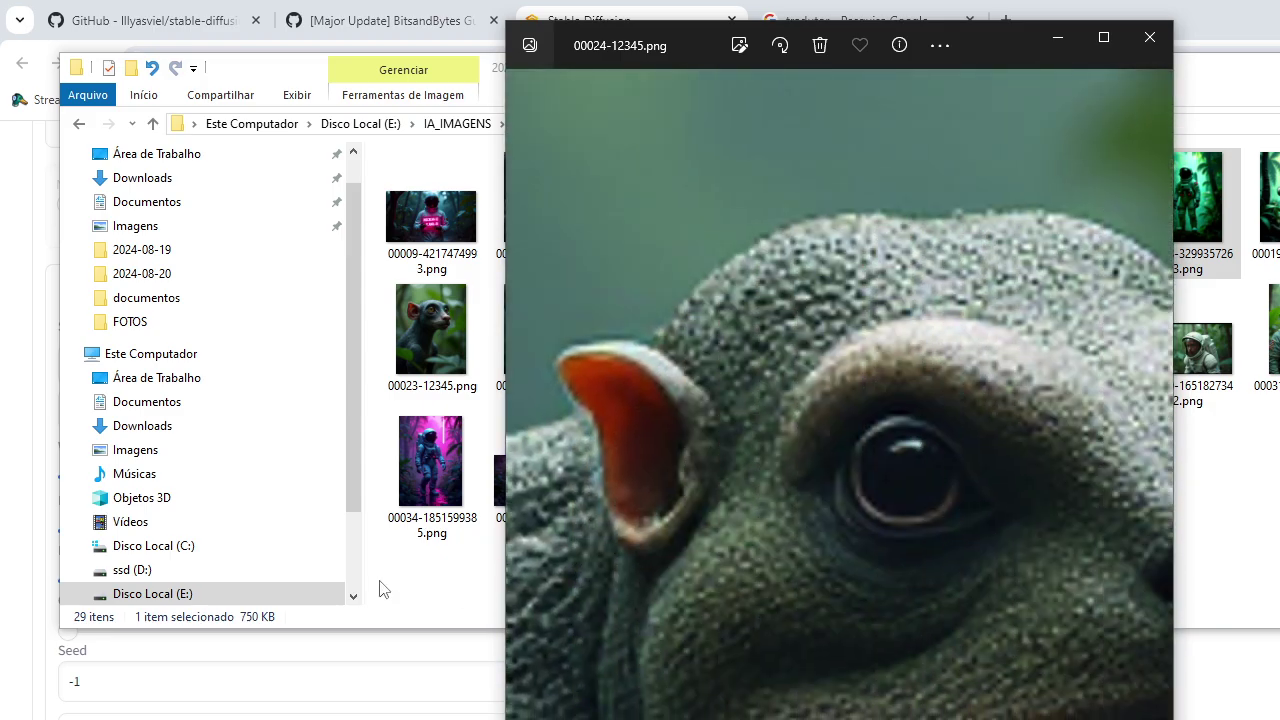
pyautogui.moveTo(571, 598); pyautogui.dragTo(757, 357)
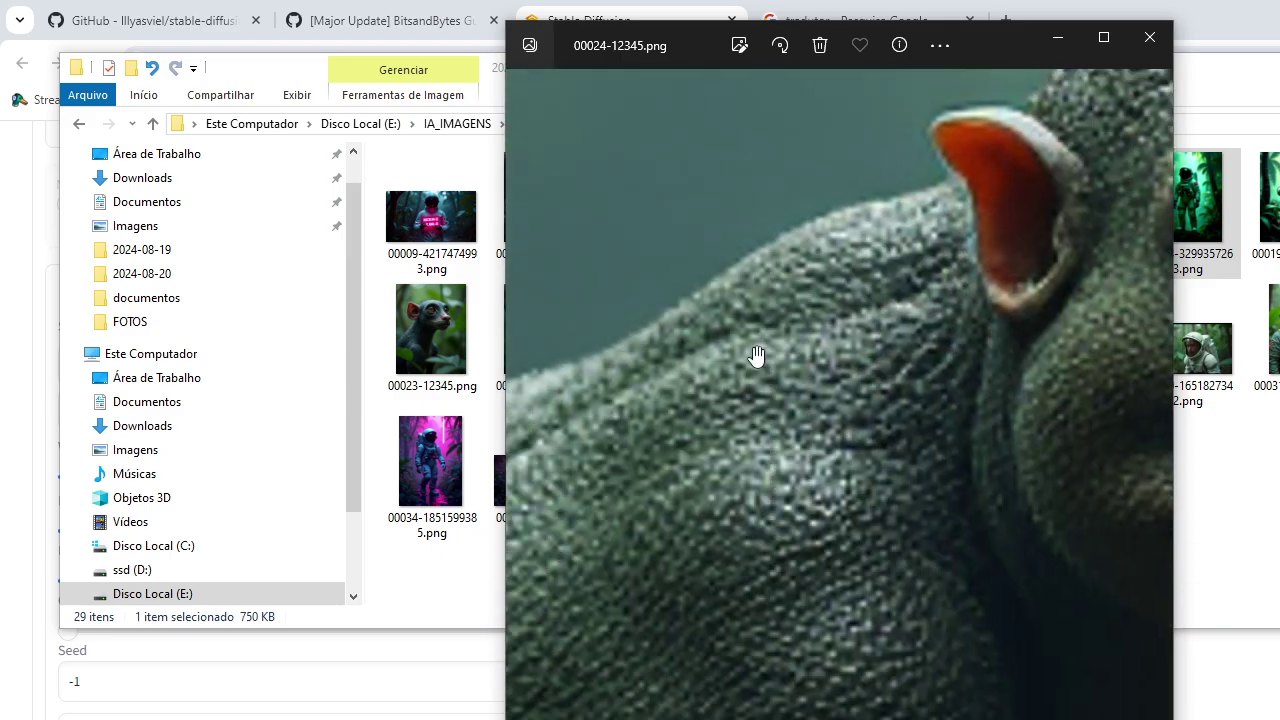
pyautogui.scroll(-6, 757, 357)
pyautogui.scroll(-3, 851, 521)
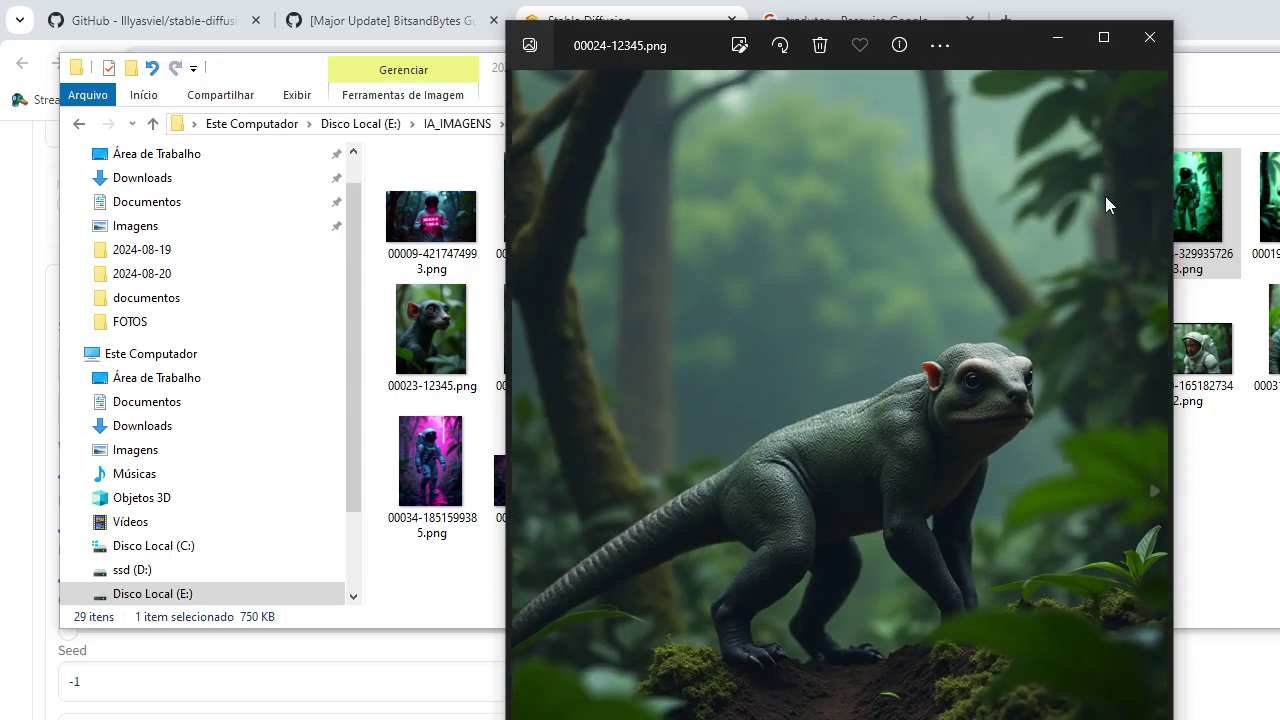
# Step: View the output images from 00025 through 00031, inspecting the astronauts' faces in 00030 and 00031 up close
pyautogui.click(1157, 494)
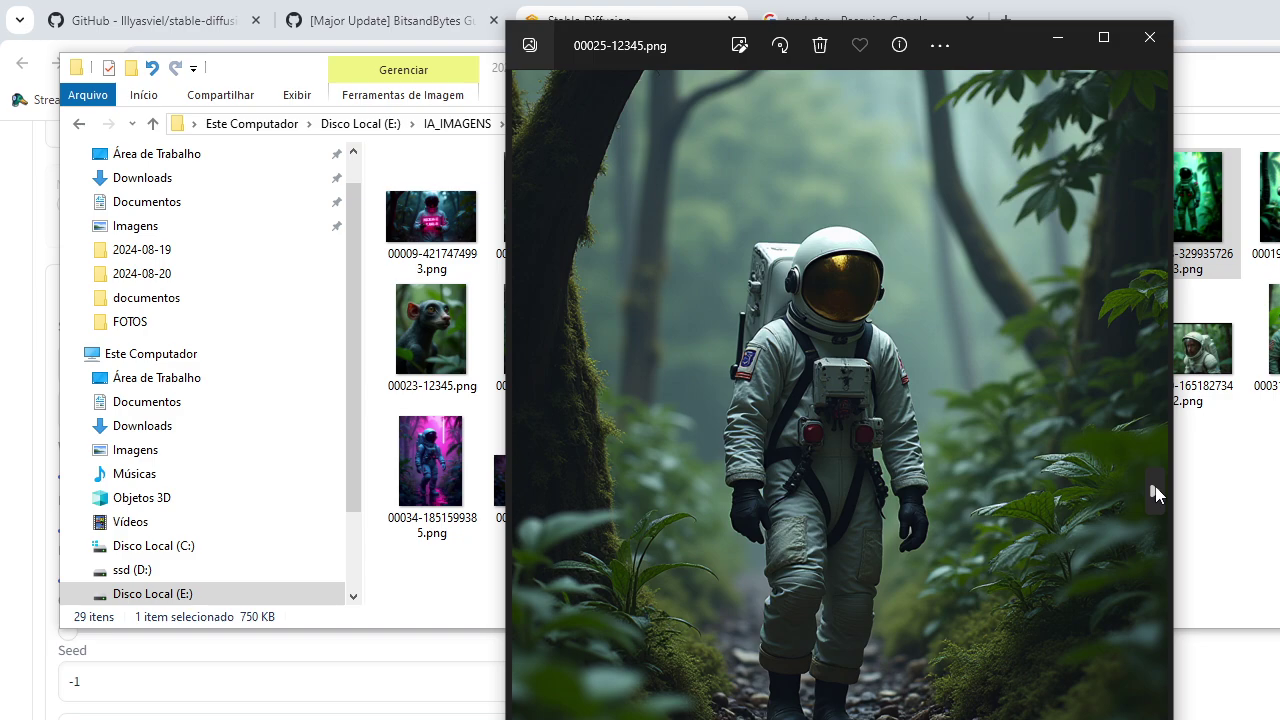
pyautogui.click(1155, 492)
pyautogui.click(1155, 492)
pyautogui.click(1155, 492)
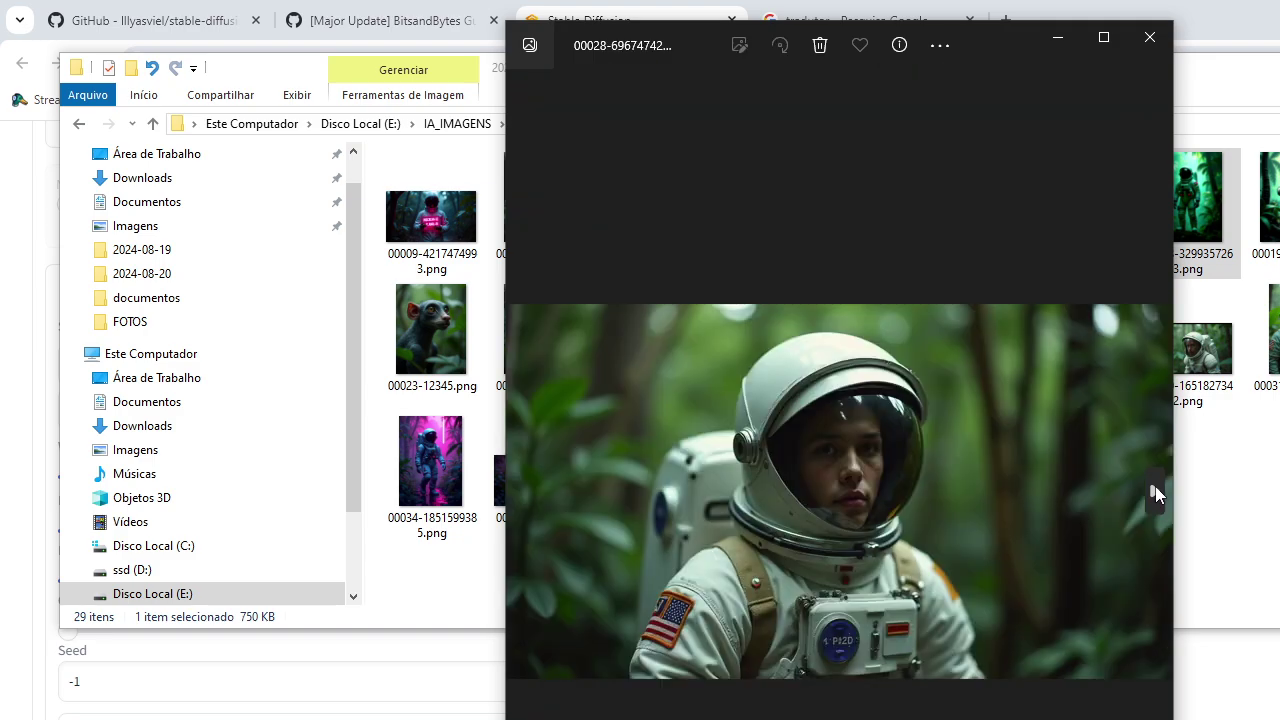
pyautogui.click(1155, 492)
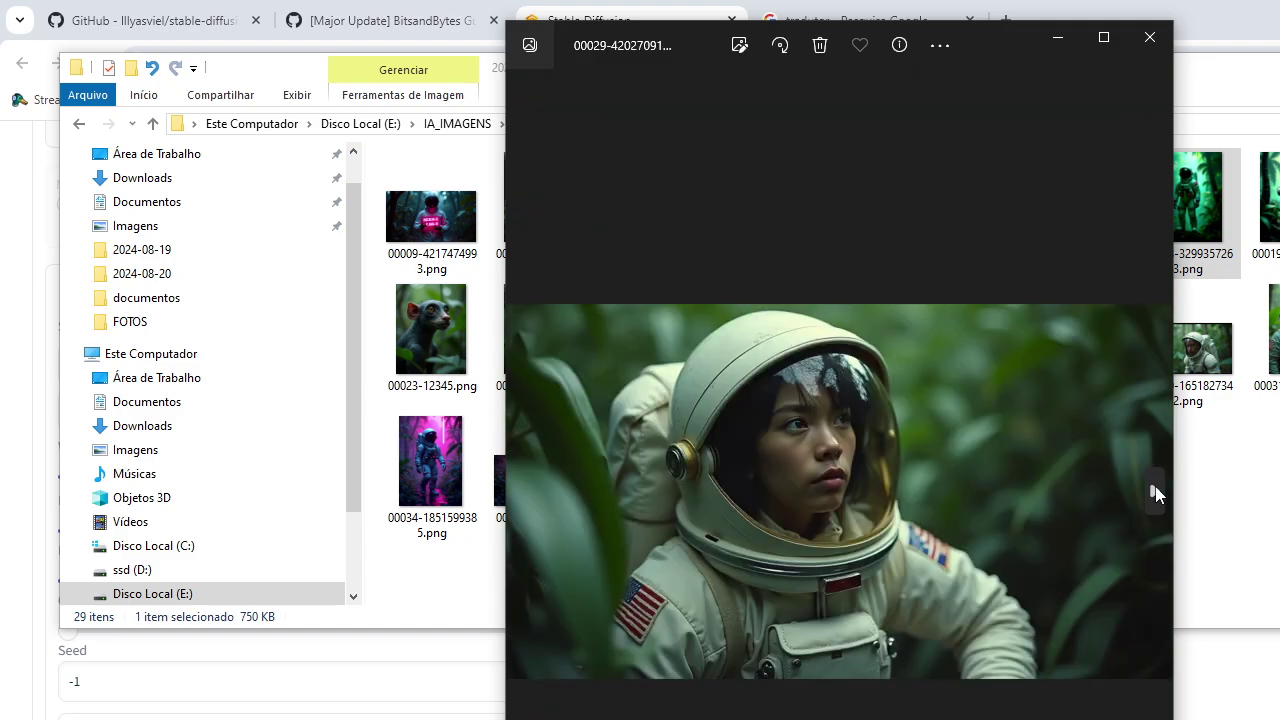
pyautogui.click(1155, 492)
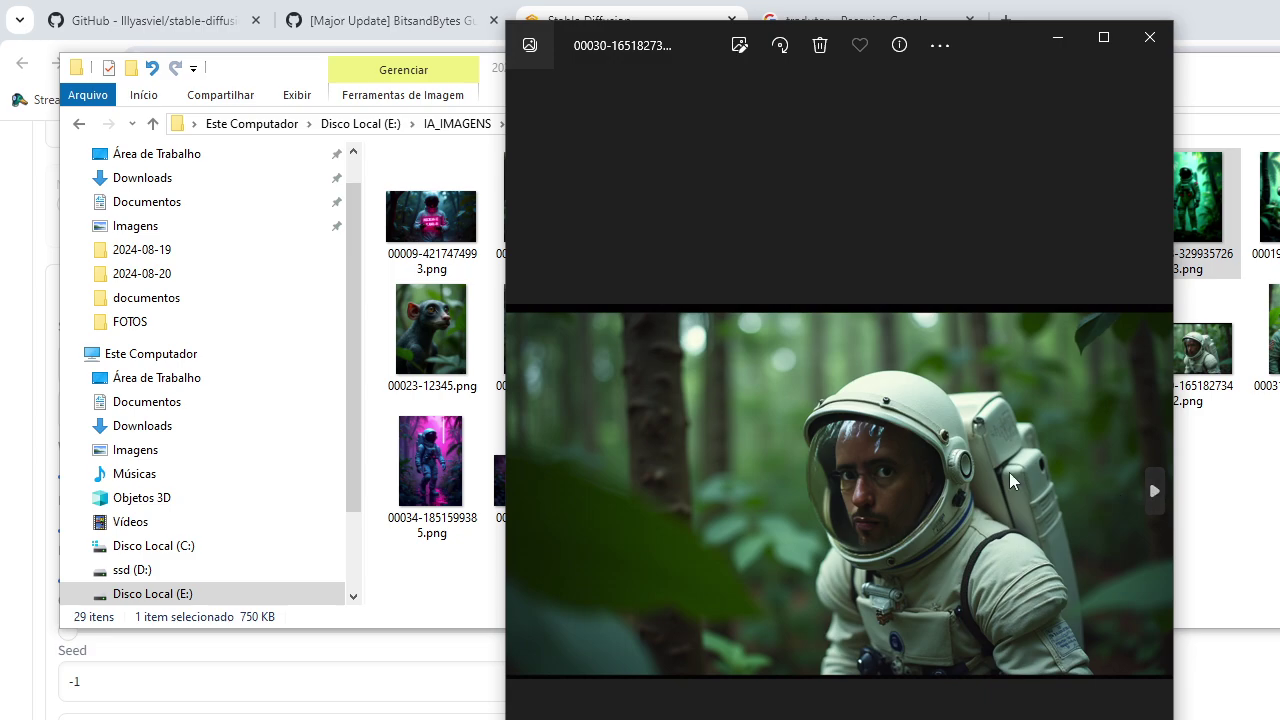
pyautogui.scroll(5, 937, 454)
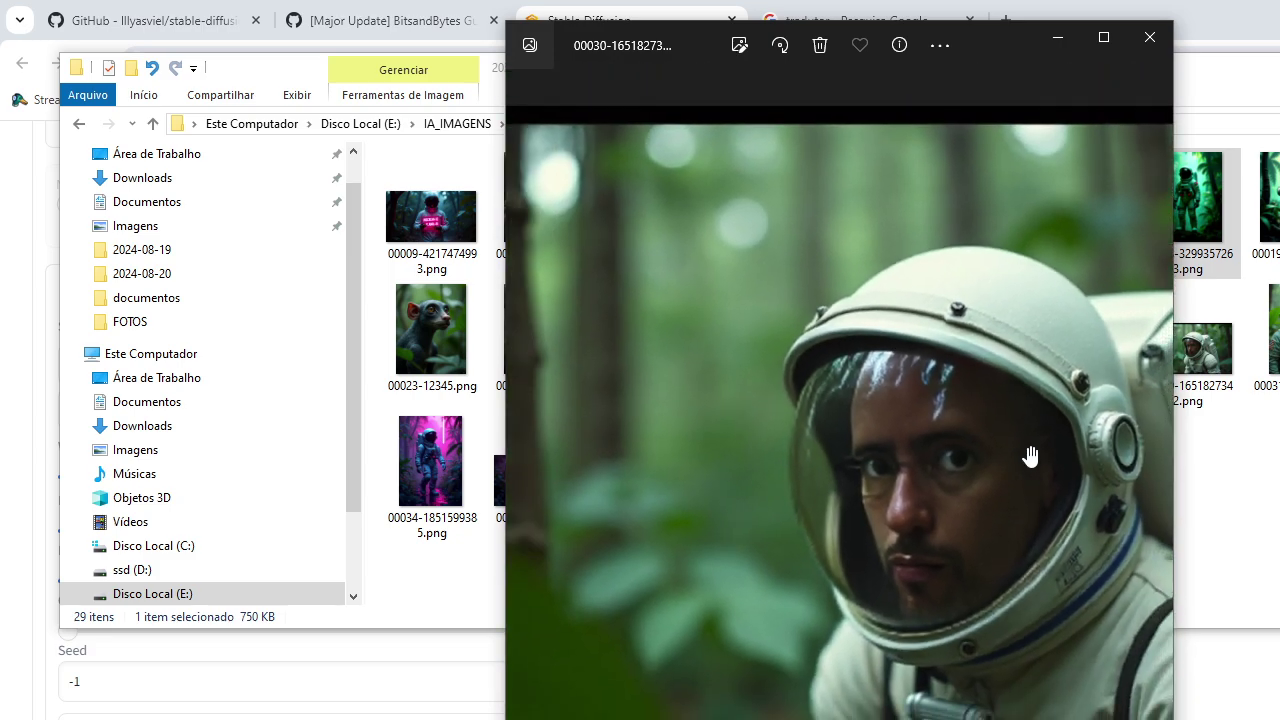
pyautogui.scroll(-5, 1030, 456)
pyautogui.click(1154, 492)
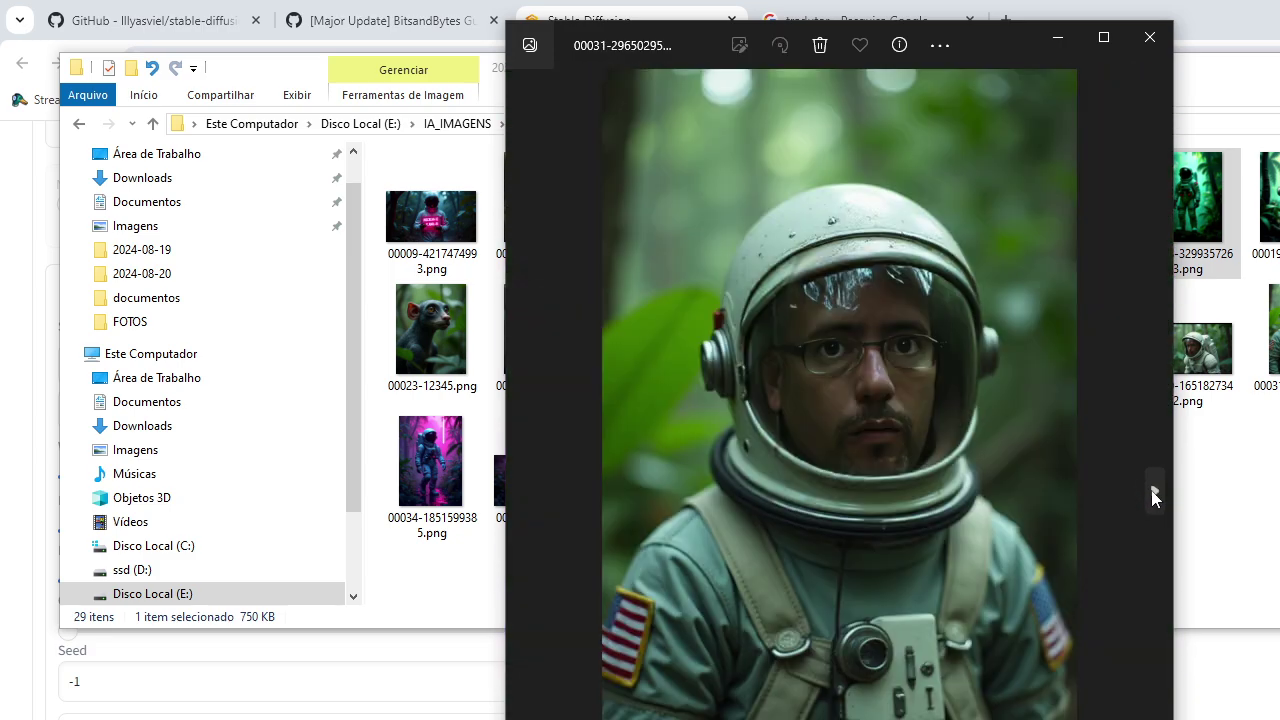
pyautogui.scroll(3, 882, 383)
pyautogui.scroll(-3, 882, 383)
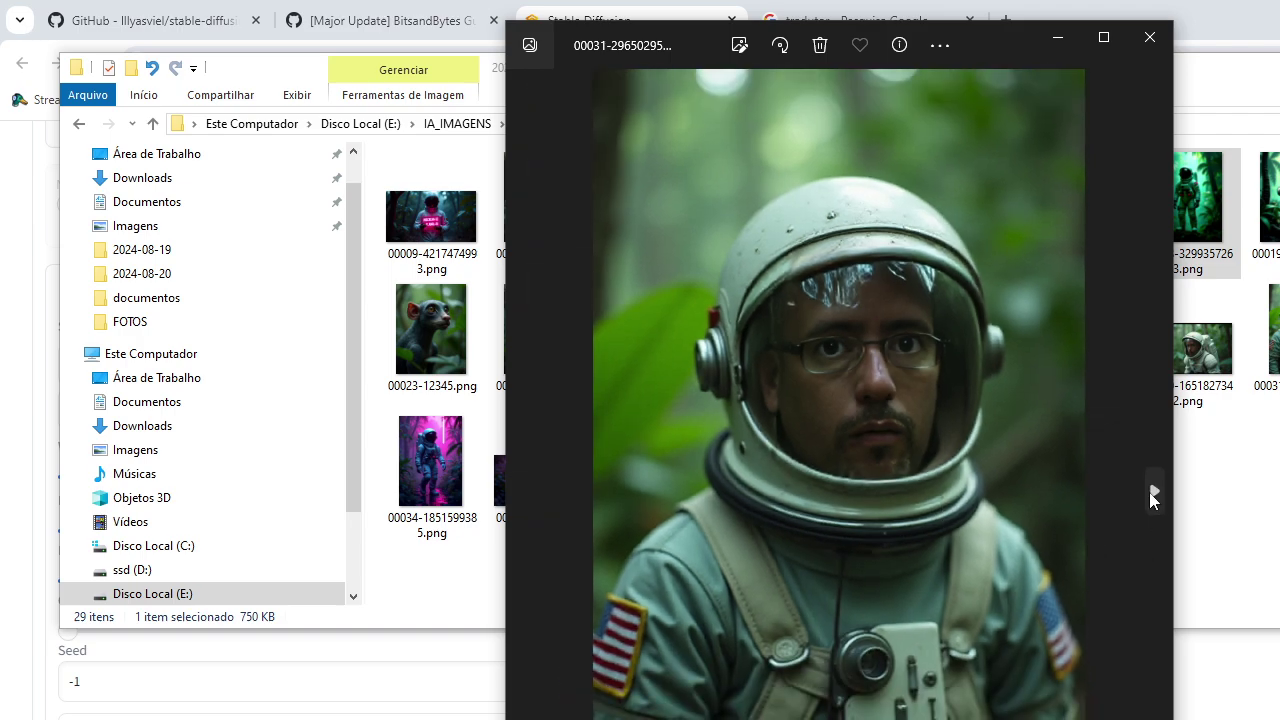
# Step: View the remaining output images through 00039, including the astronauts holding illuminated signs
pyautogui.click(1149, 492)
pyautogui.click(1149, 492)
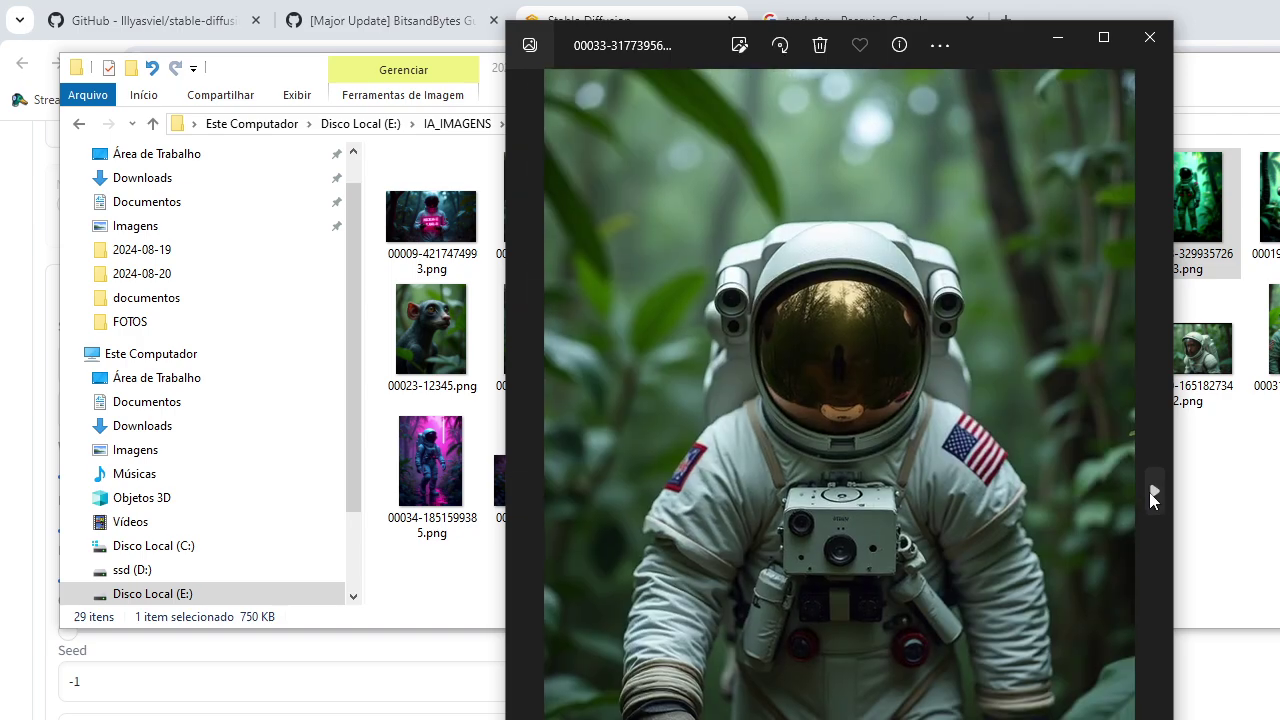
pyautogui.click(1149, 492)
pyautogui.click(1151, 492)
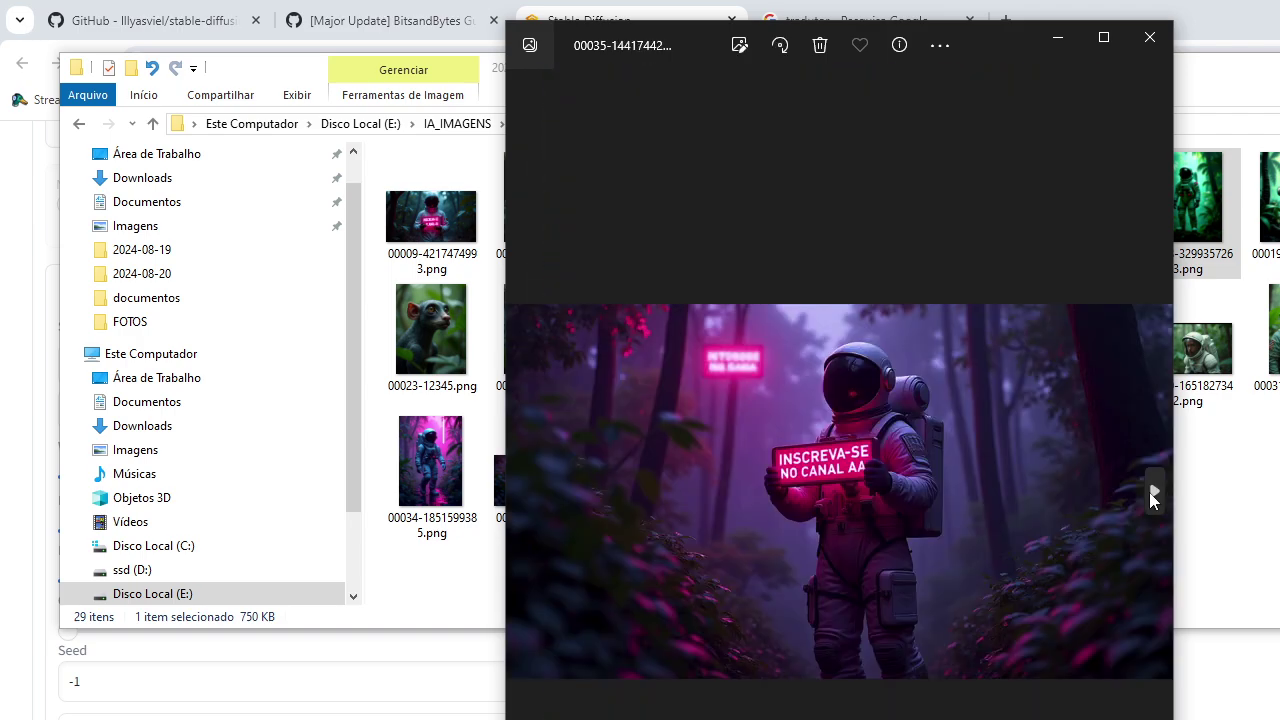
pyautogui.click(1151, 492)
pyautogui.click(1151, 492)
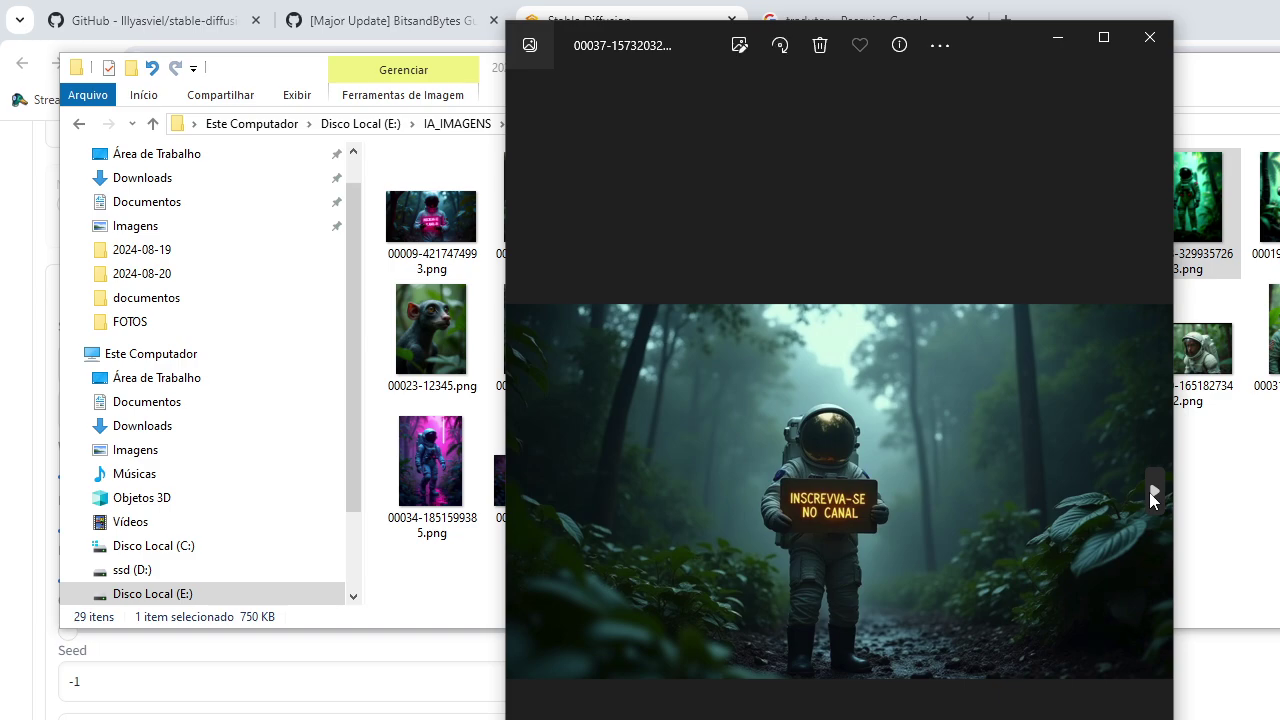
pyautogui.click(1149, 492)
pyautogui.click(1149, 492)
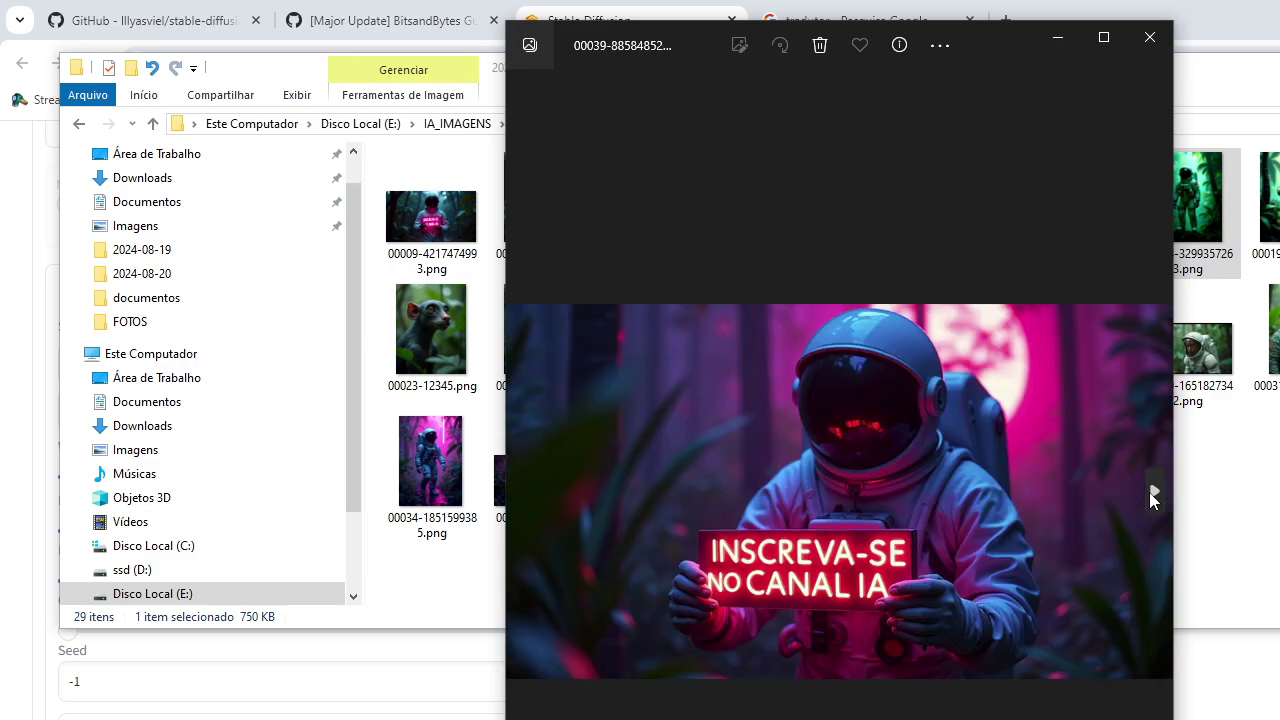
# Step: Close the image viewer, return to the Stable Diffusion page, and examine the newly generated astronaut image enlarged
pyautogui.click(1149, 40)
pyautogui.click(641, 20)
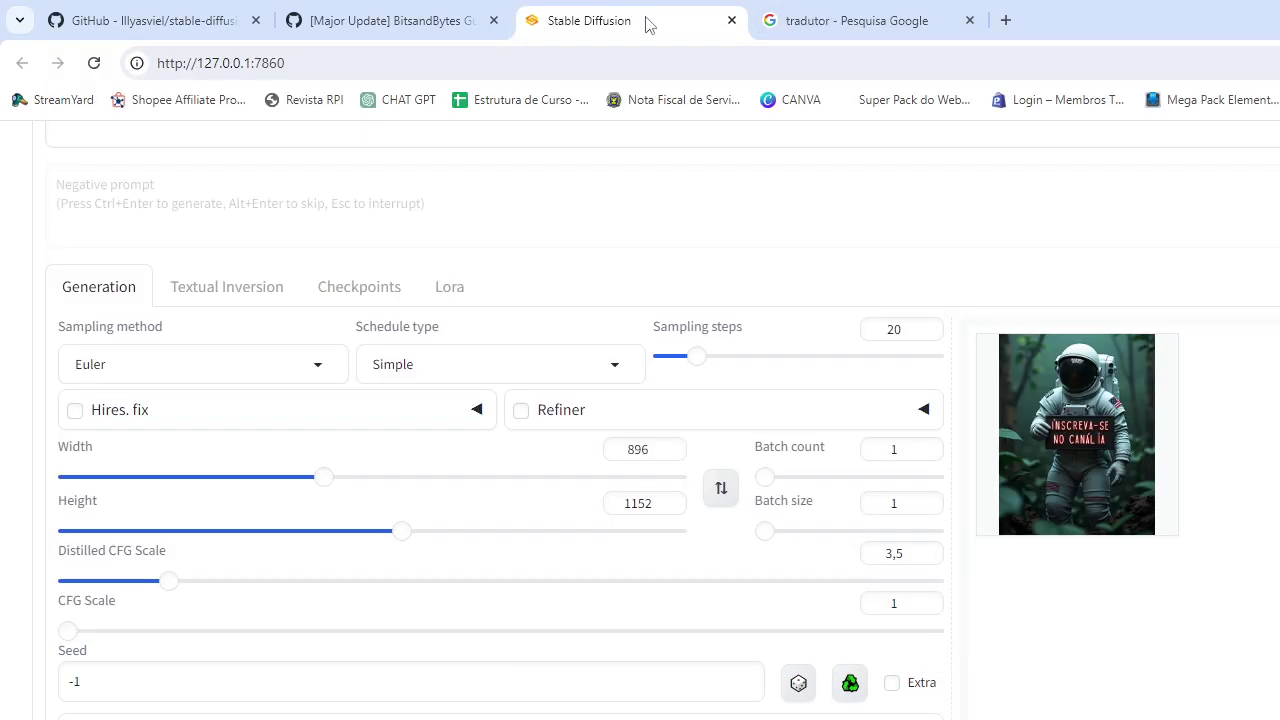
pyautogui.click(1127, 443)
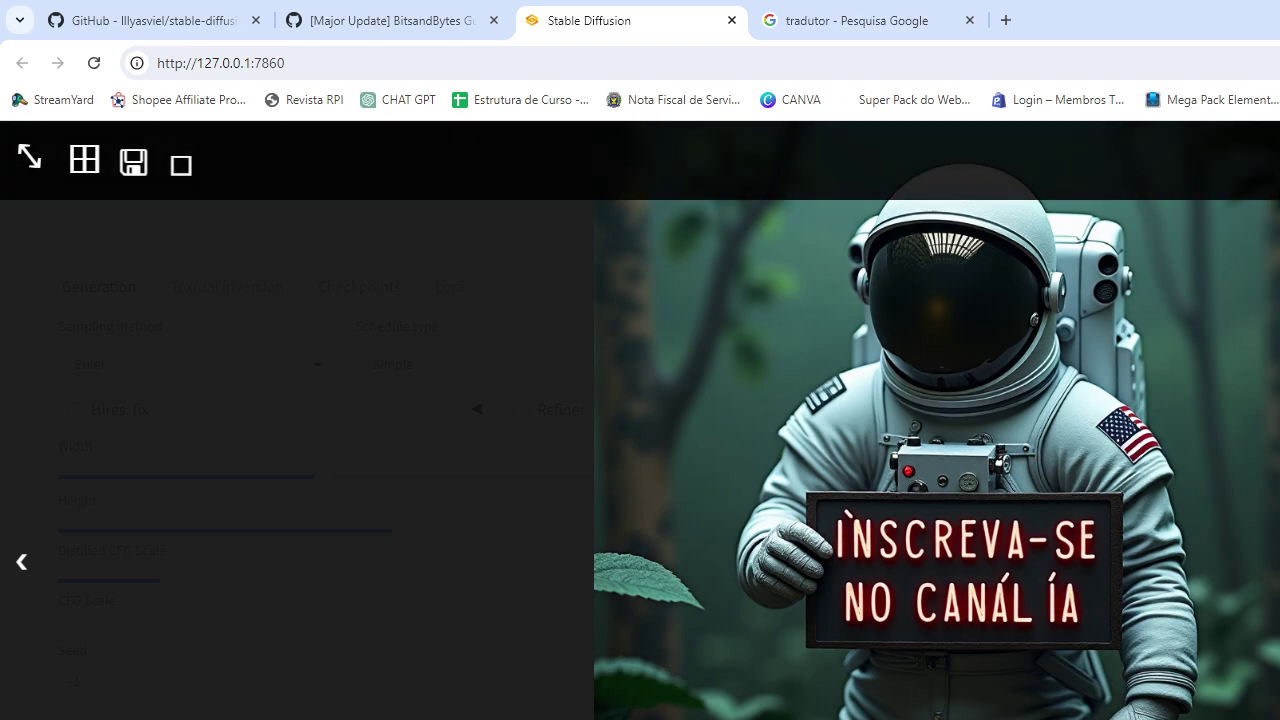
pyautogui.press('Escape')
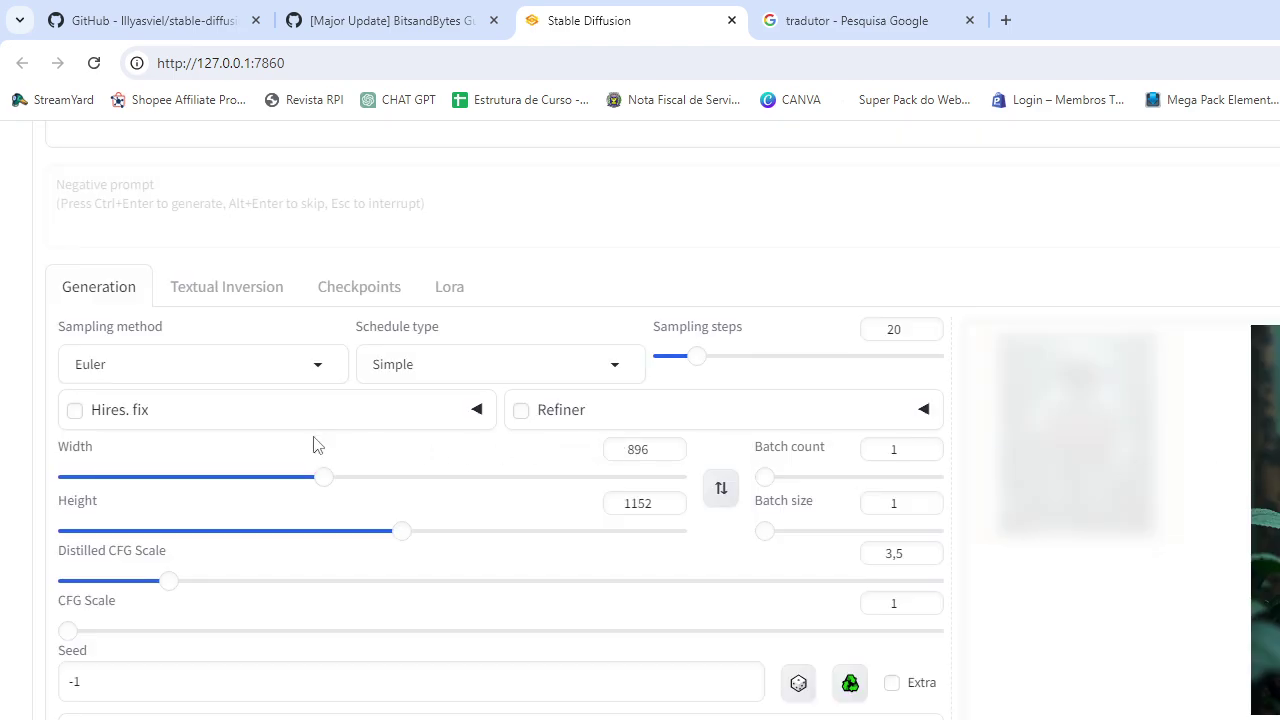
# Step: Review the txt2img generation settings and the available schedule types, keeping Simple selected
pyautogui.scroll(-3, 831, 557)
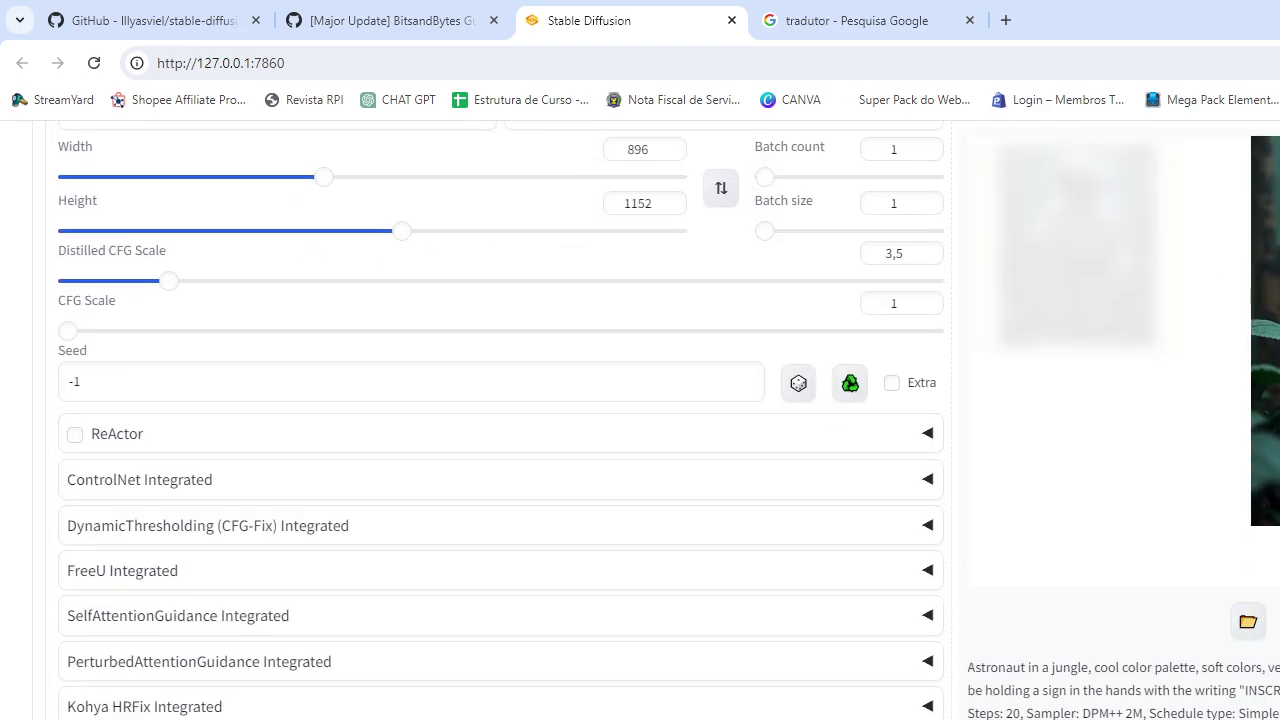
pyautogui.scroll(3, 357, 534)
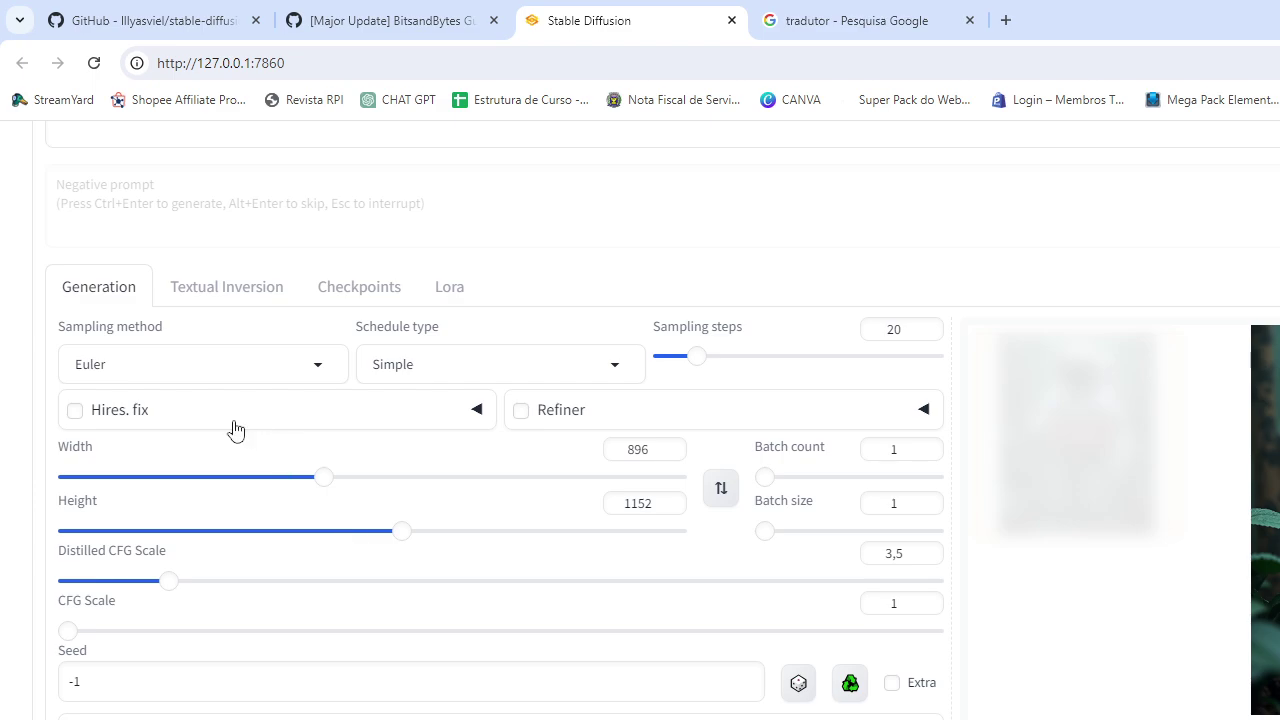
pyautogui.click(613, 364)
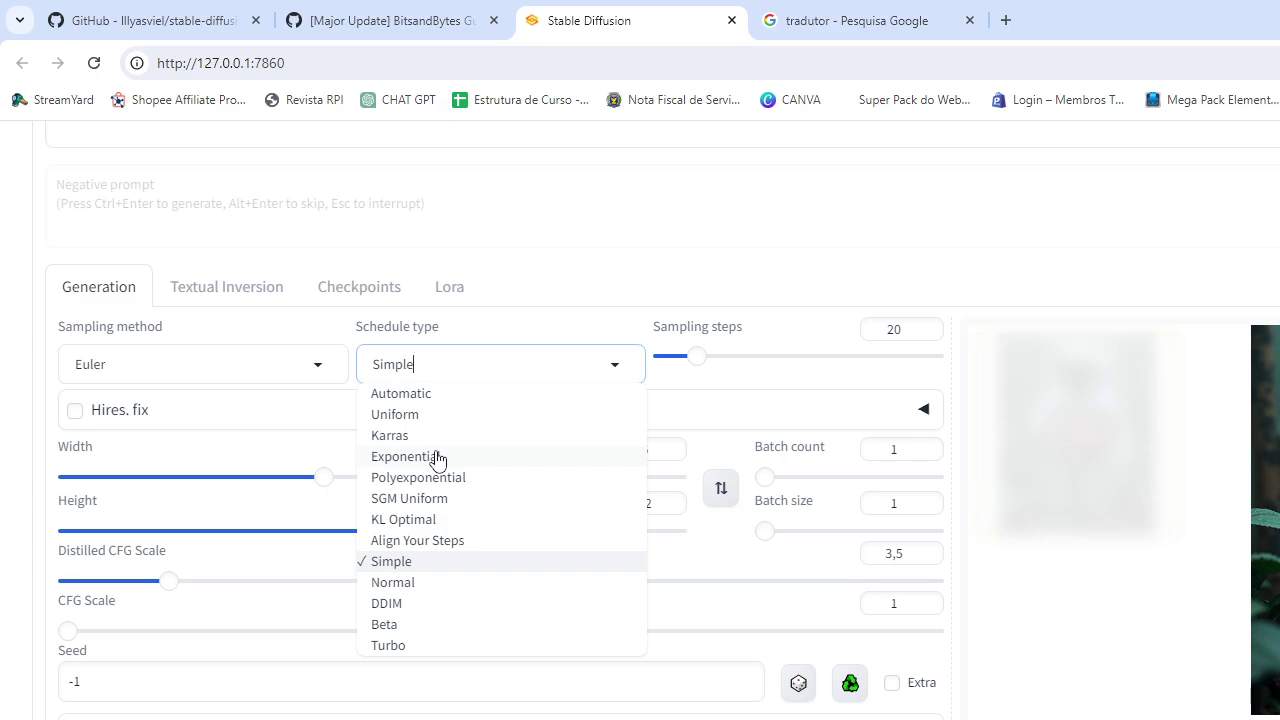
pyautogui.click(636, 266)
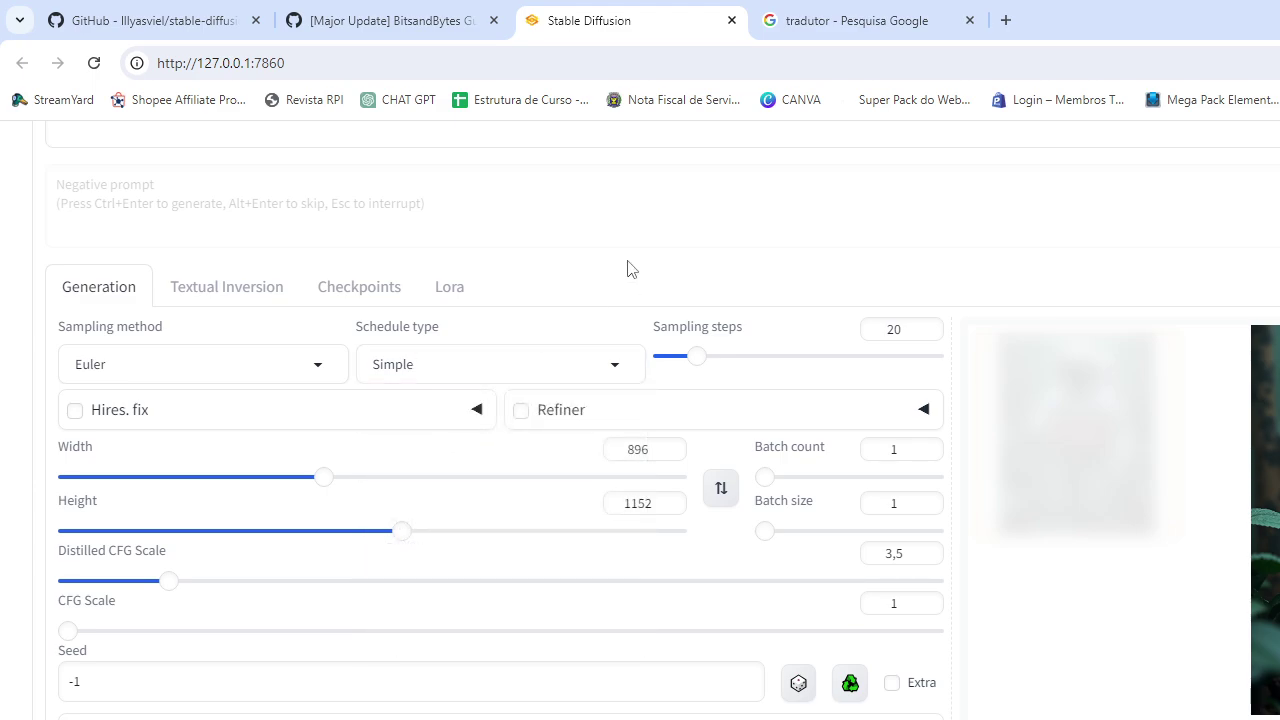
pyautogui.scroll(-2, 629, 269)
pyautogui.scroll(4, 367, 465)
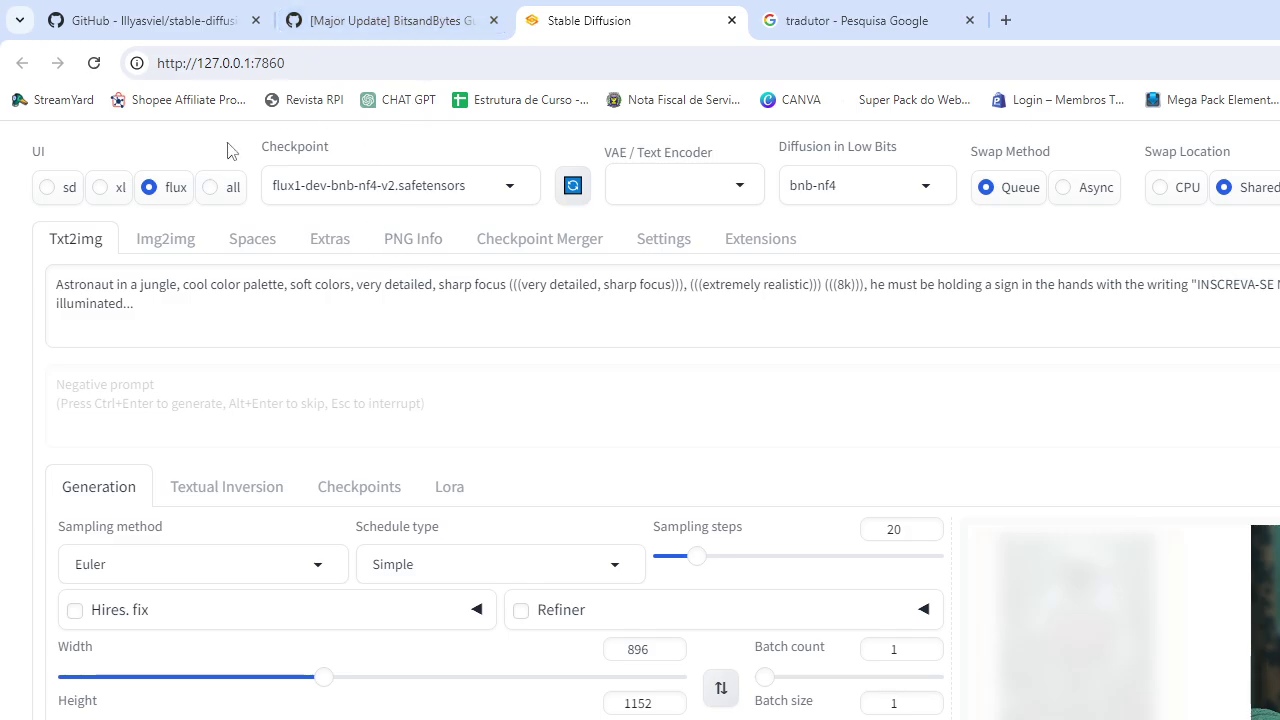
# Step: Find Flux Checkpoints in the BitsandBytes Guidelines and Flux discussion and open the flux1-dev-bnb-nf4-v2.safetensors page with its download option
pyautogui.click(364, 14)
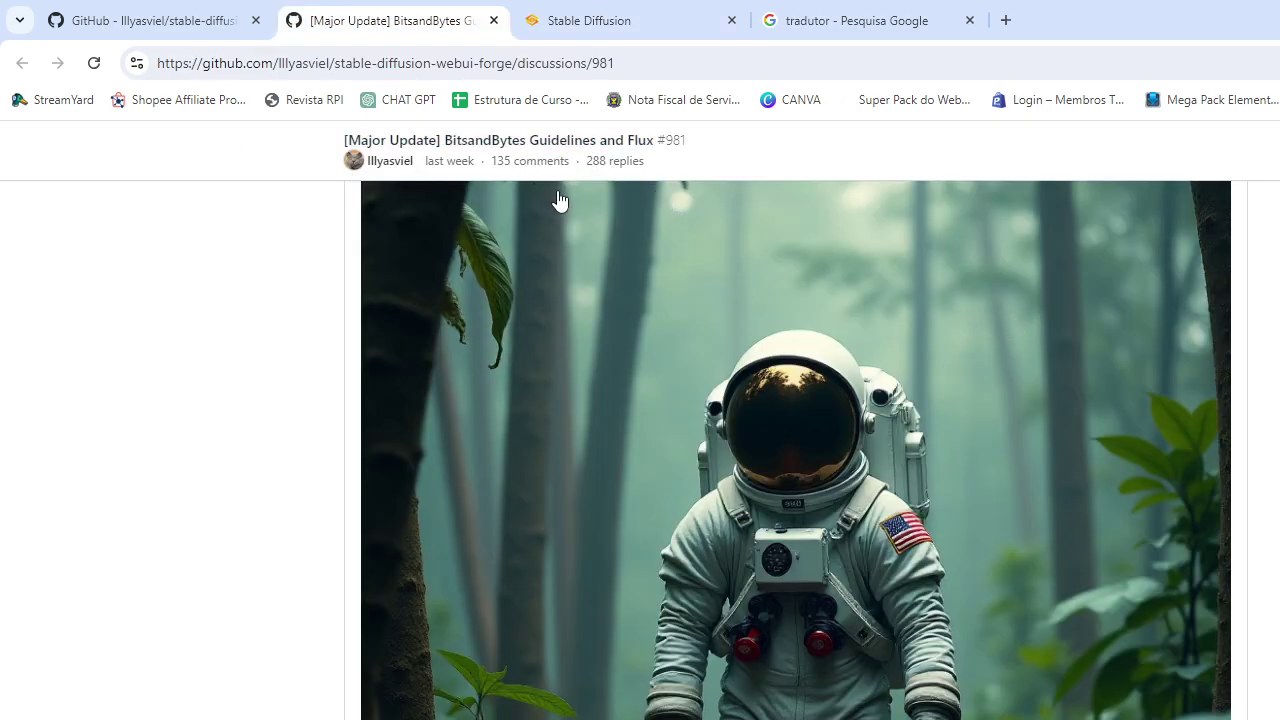
pyautogui.scroll(-20, 1085, 345)
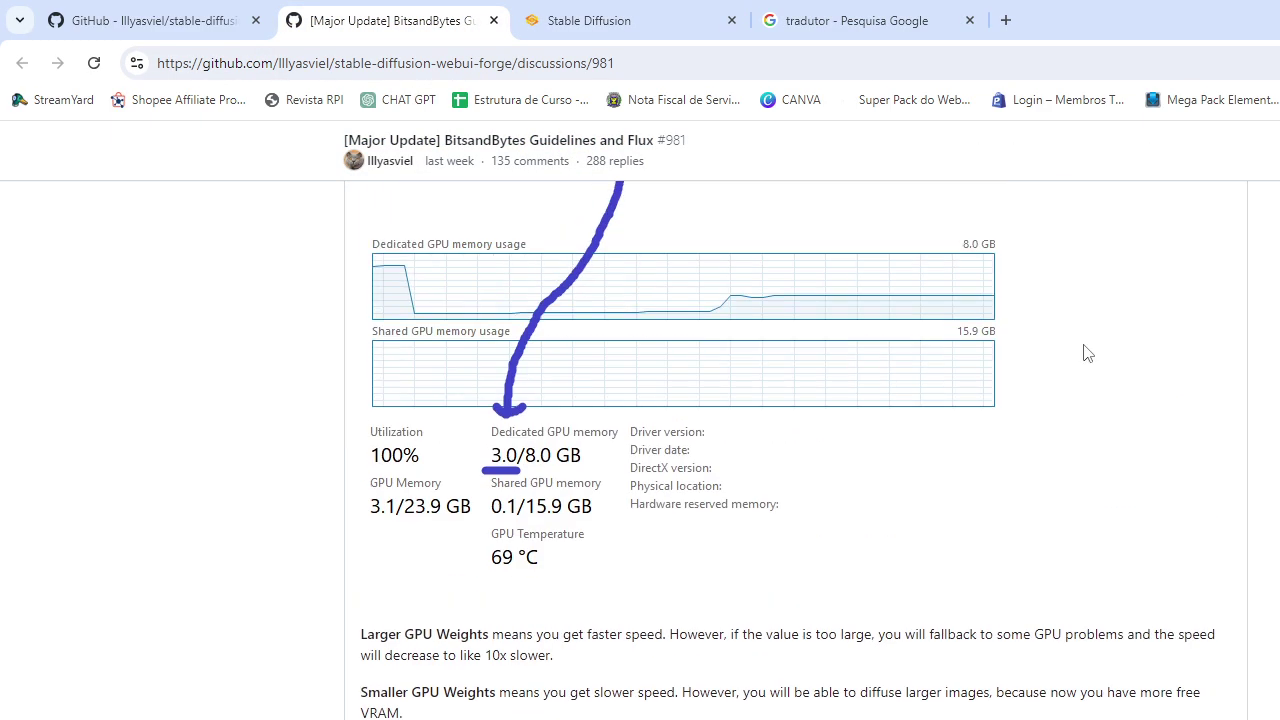
pyautogui.scroll(20, 1085, 352)
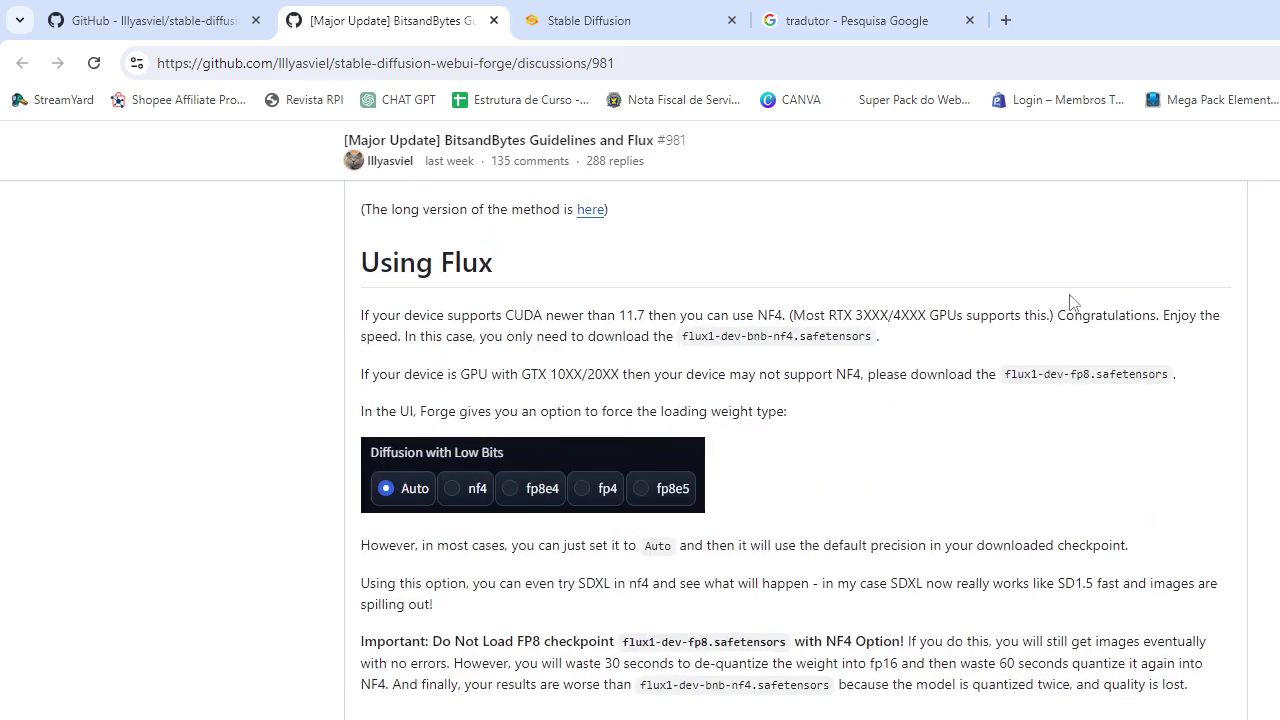
pyautogui.scroll(15, 1068, 290)
pyautogui.scroll(-5, 1062, 330)
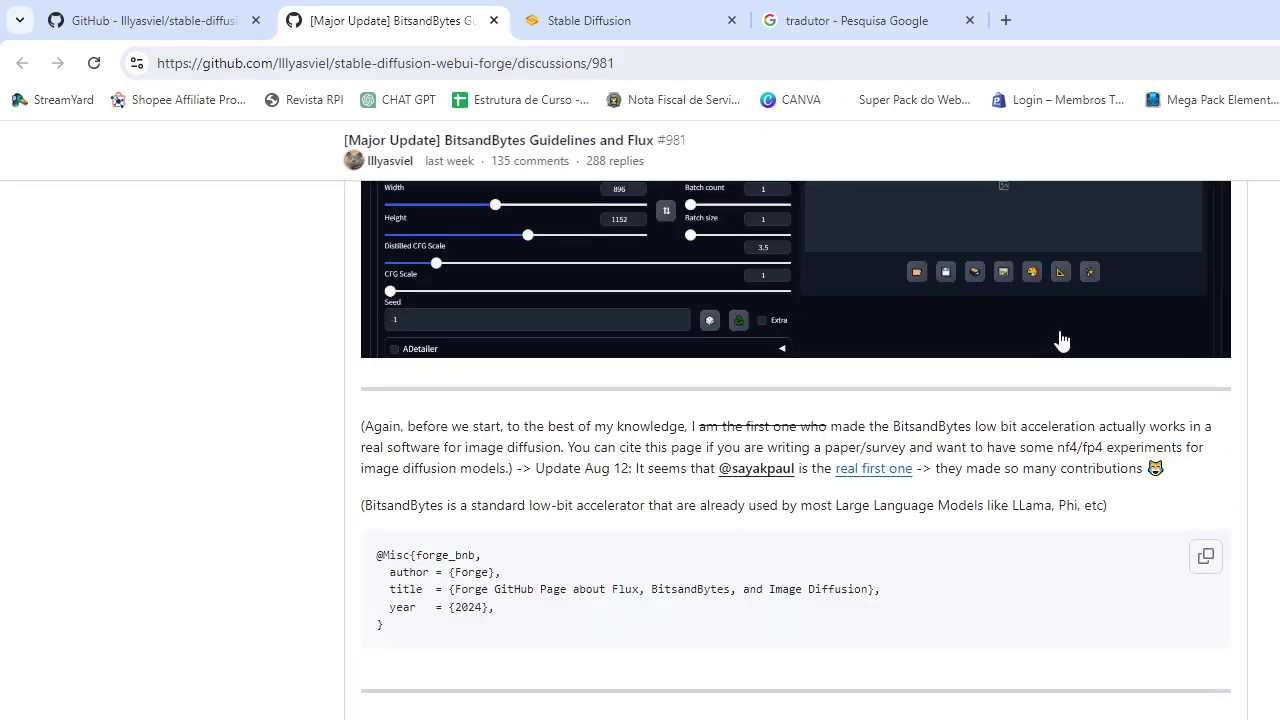
pyautogui.scroll(-6, 1062, 340)
pyautogui.scroll(3, 583, 336)
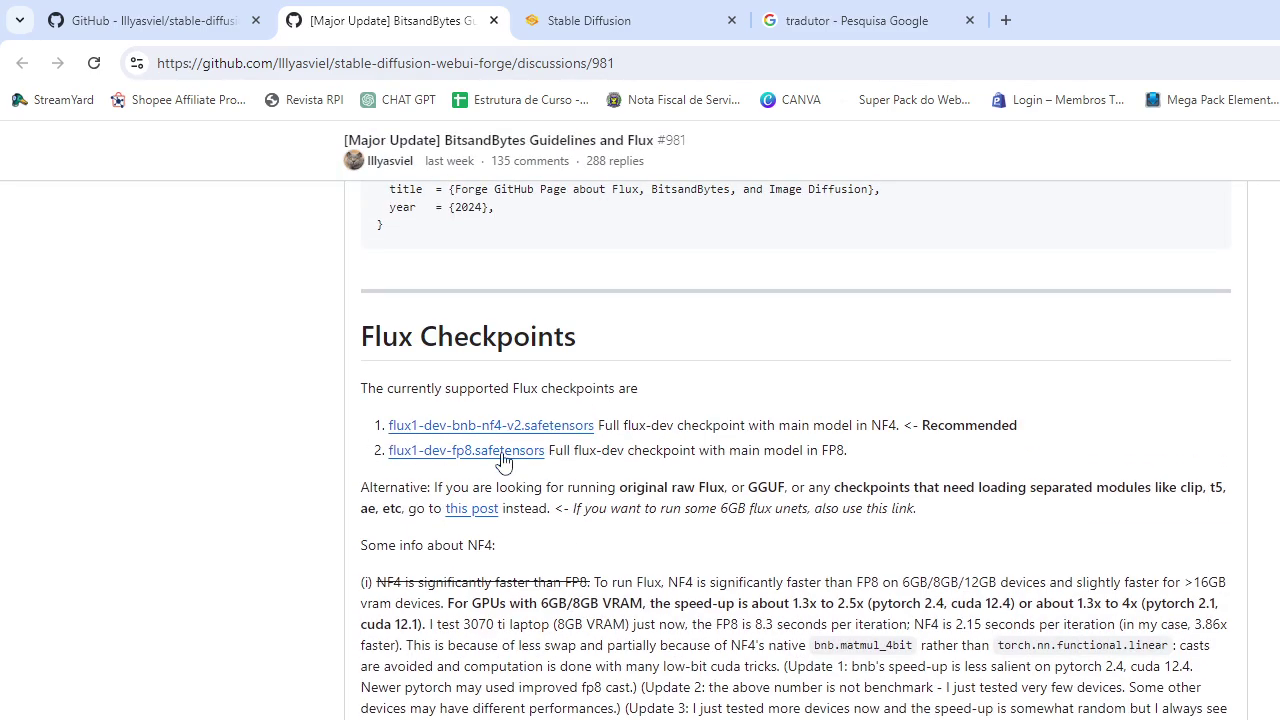
pyautogui.click(490, 427)
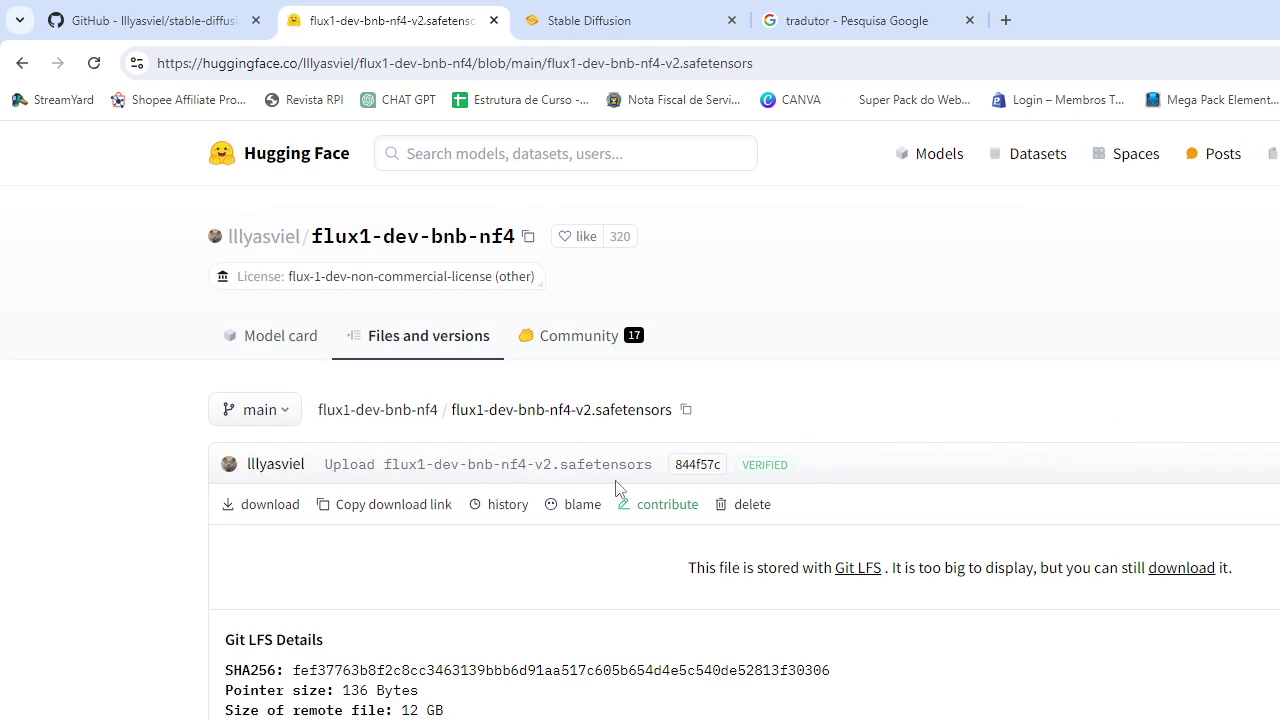
pyautogui.click(270, 515)
# Step: Switch to File Explorer and look through the Downloads folder where downloaded checkpoints are stored
pyautogui.hotkey('alt', 'Tab')
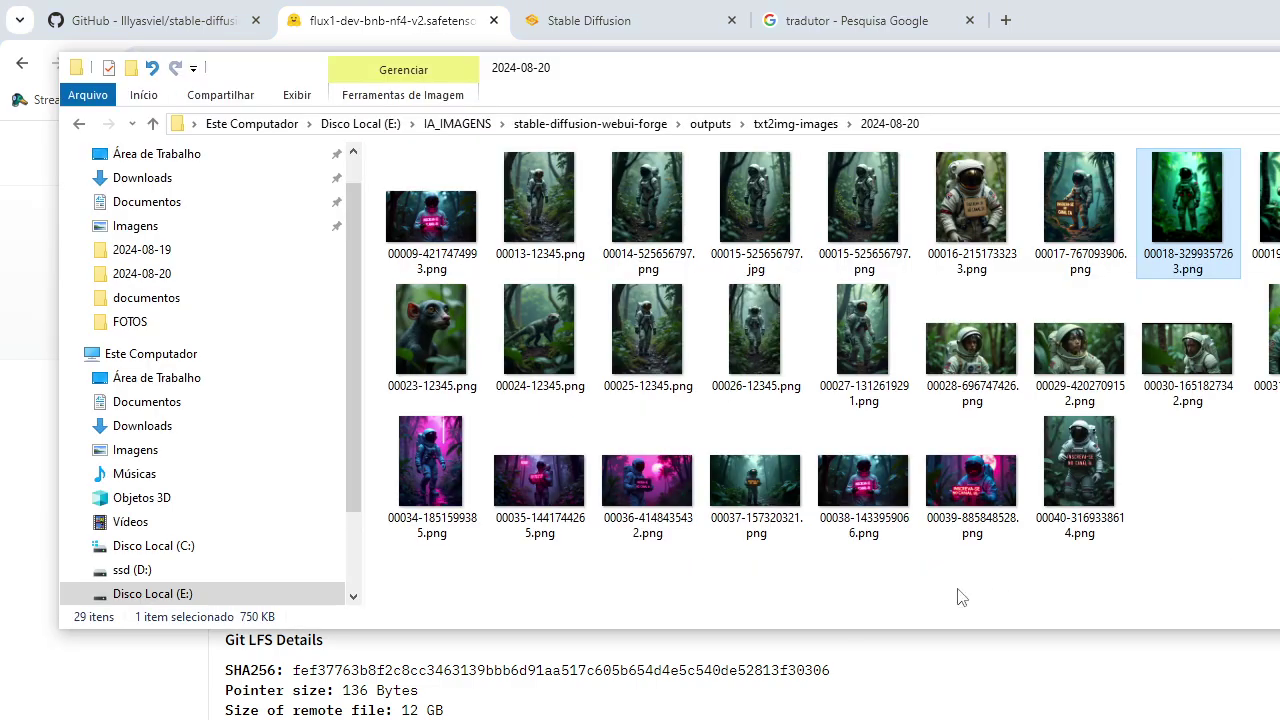
pyautogui.click(168, 425)
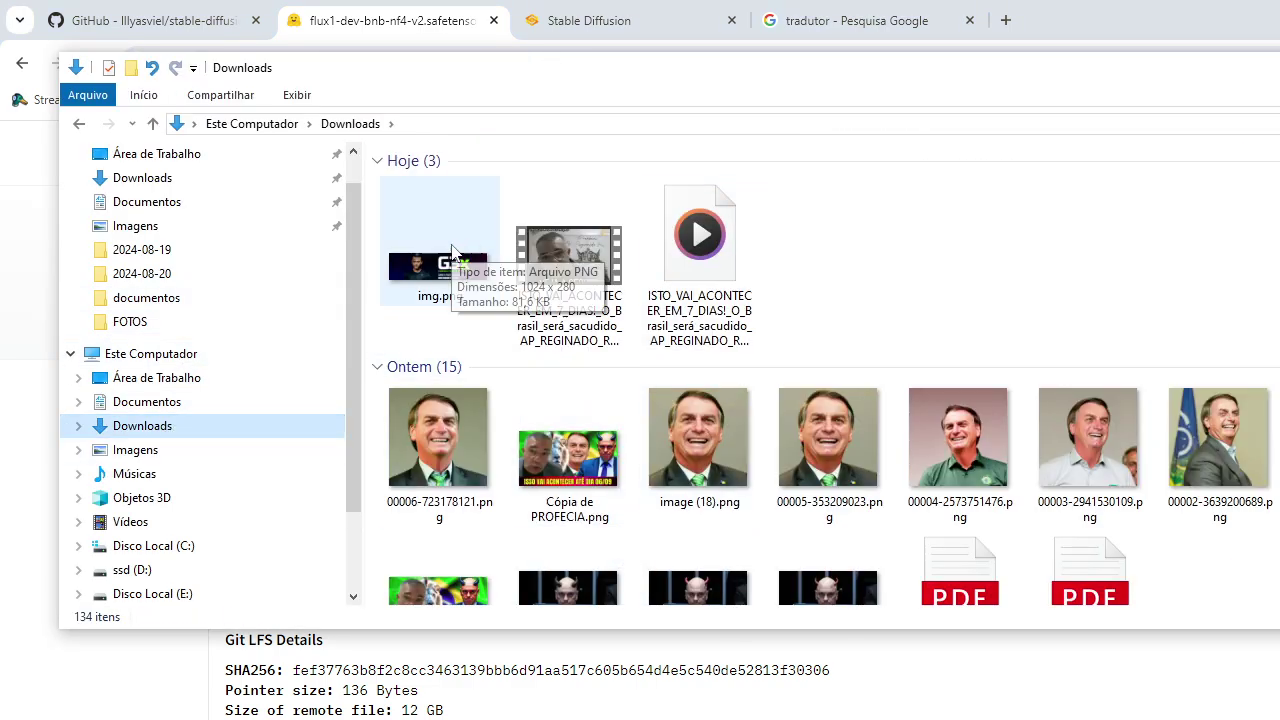
pyautogui.scroll(-1, 265, 420)
pyautogui.scroll(-1, 265, 437)
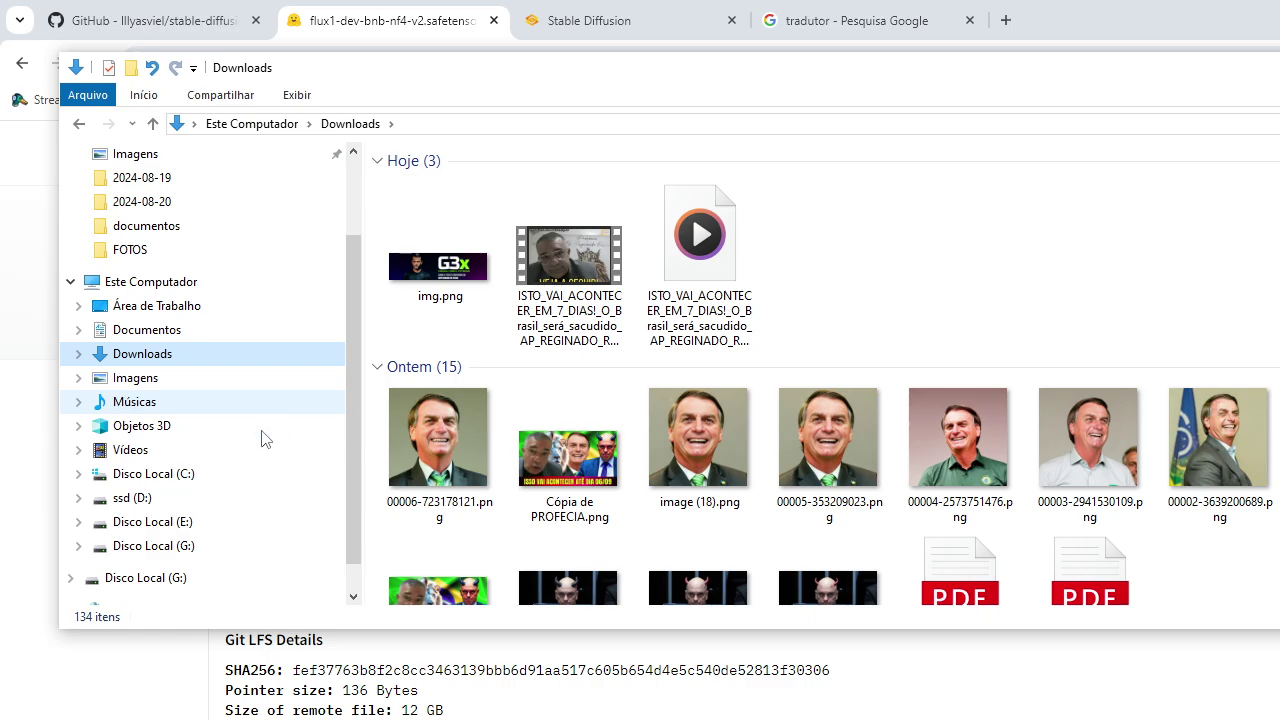
# Step: Open the IA_IMAGENS\stable-diffusion-webui-forge\models\Stable-diffusion folder on drive E: to show where checkpoints go
pyautogui.click(180, 522)
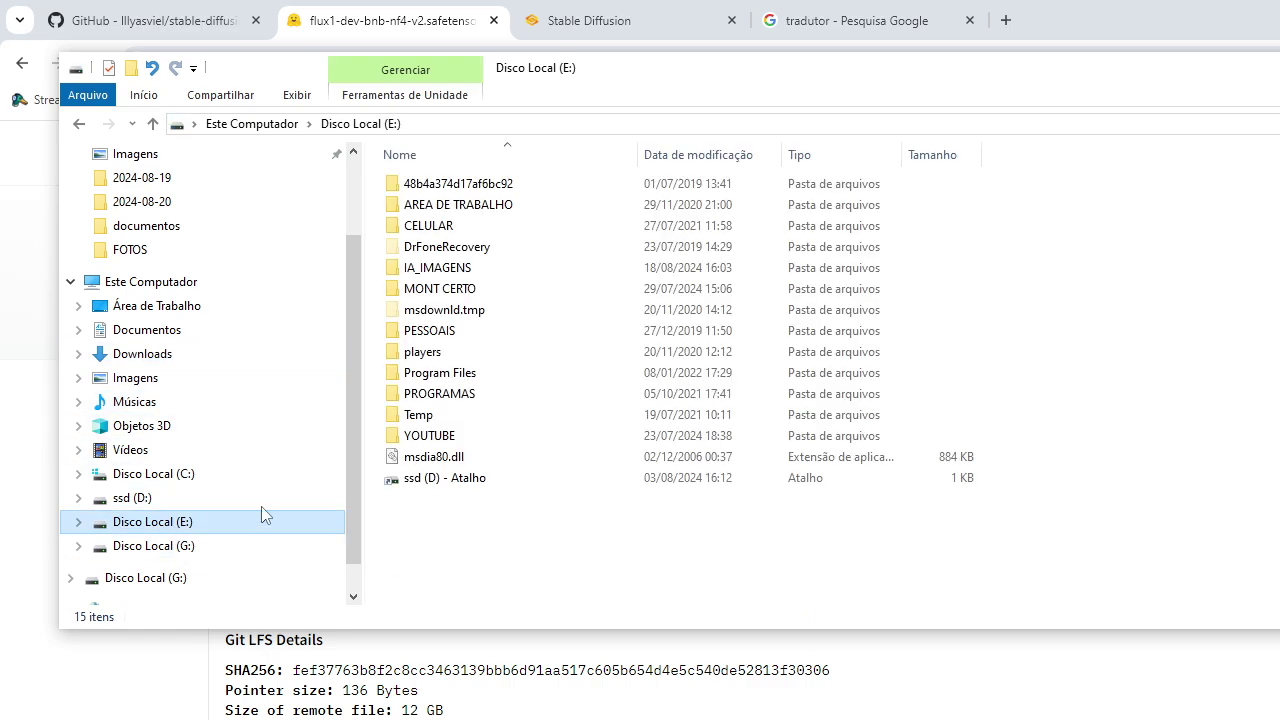
pyautogui.doubleClick(460, 268)
pyautogui.doubleClick(500, 184)
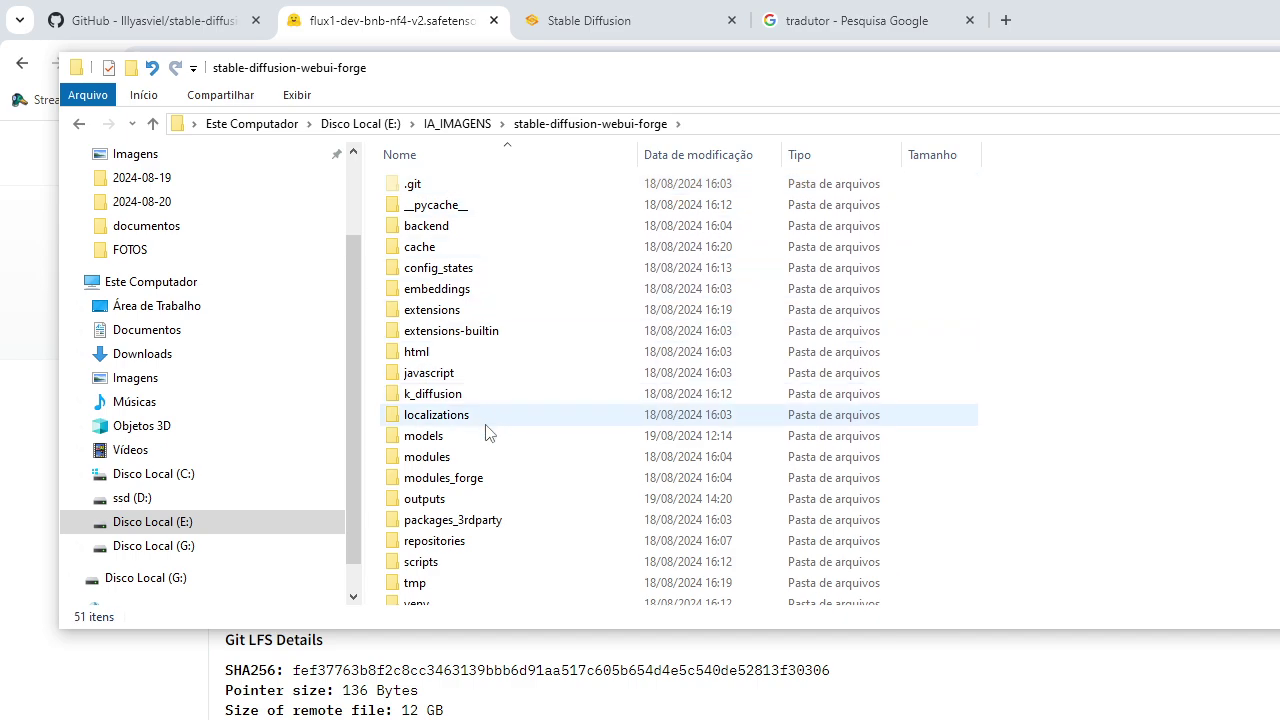
pyautogui.doubleClick(429, 437)
pyautogui.doubleClick(430, 435)
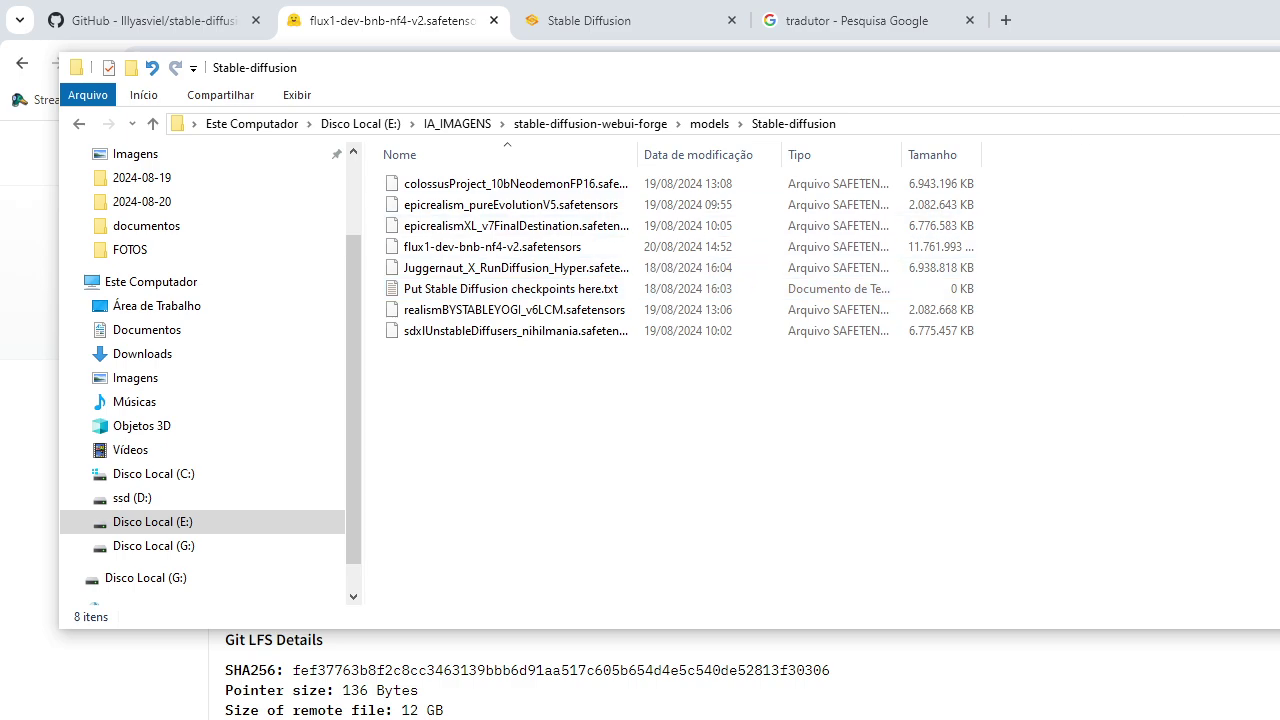
# Step: Return to the Stable Diffusion page, set the image size to 1280 wide by 720 high, and generate the astronaut image
pyautogui.hotkey('alt', 'Tab')
pyautogui.click(655, 10)
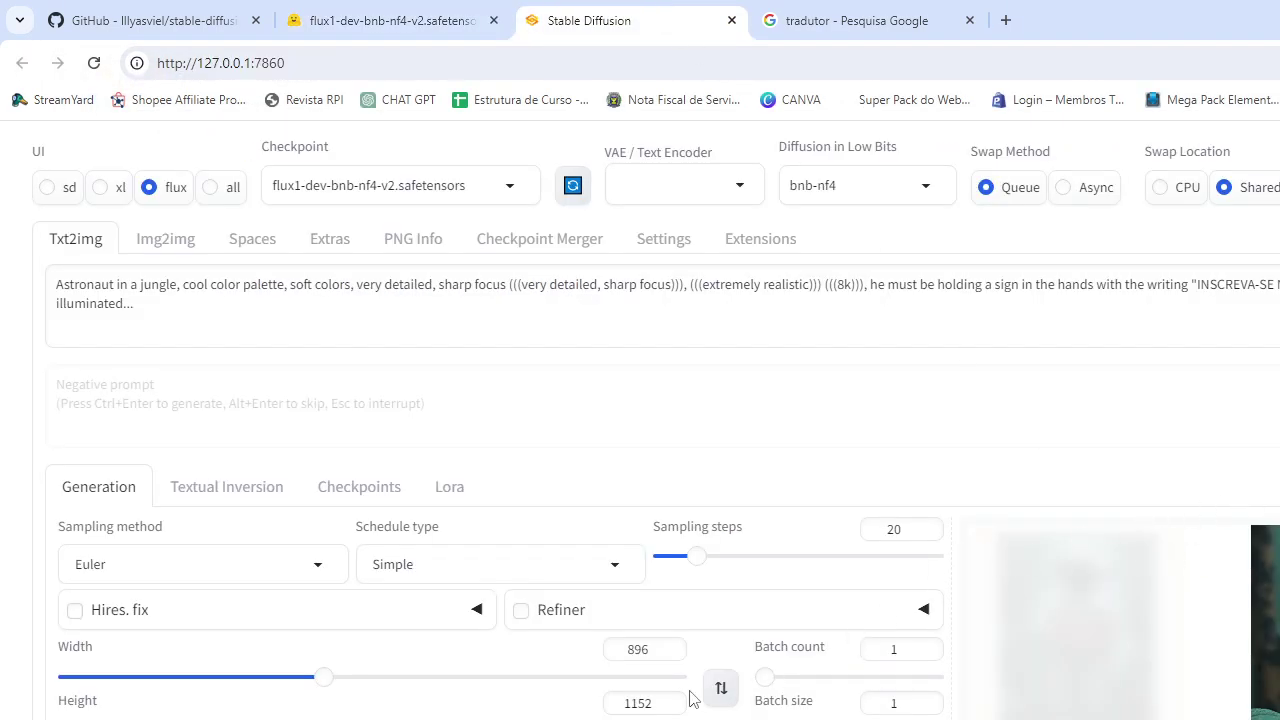
pyautogui.click(720, 687)
pyautogui.doubleClick(659, 648)
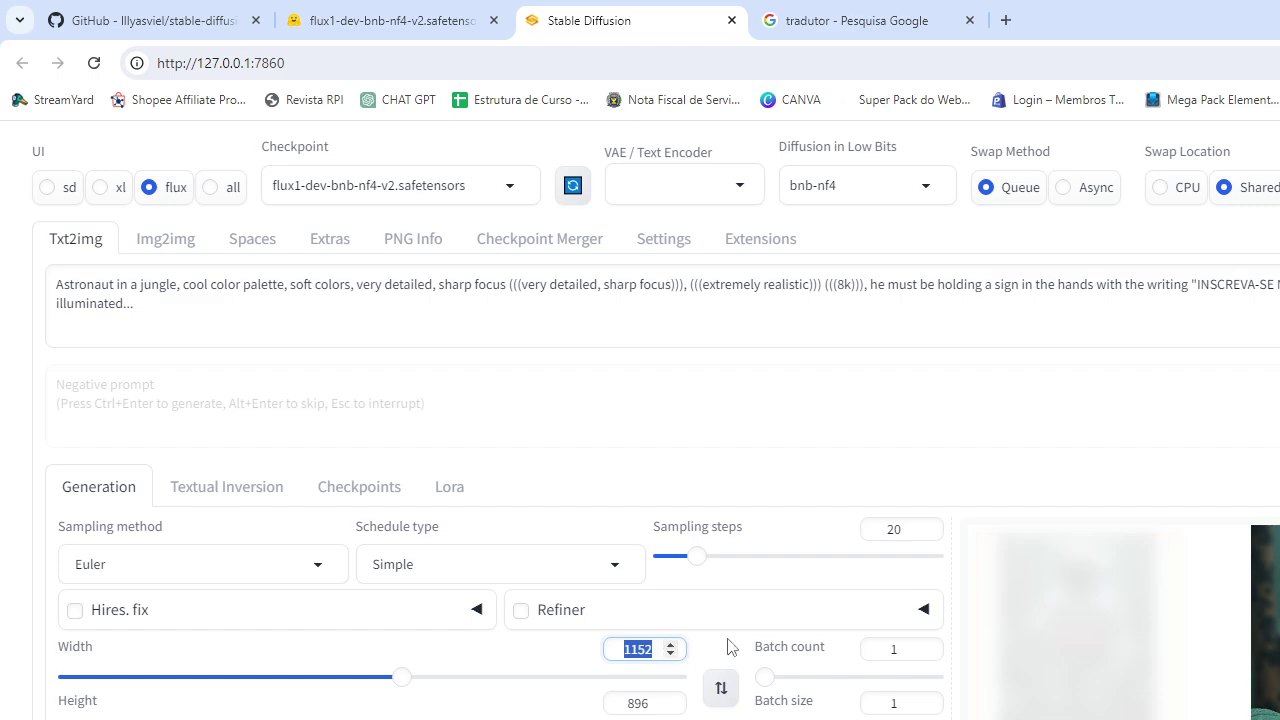
pyautogui.write('1280')
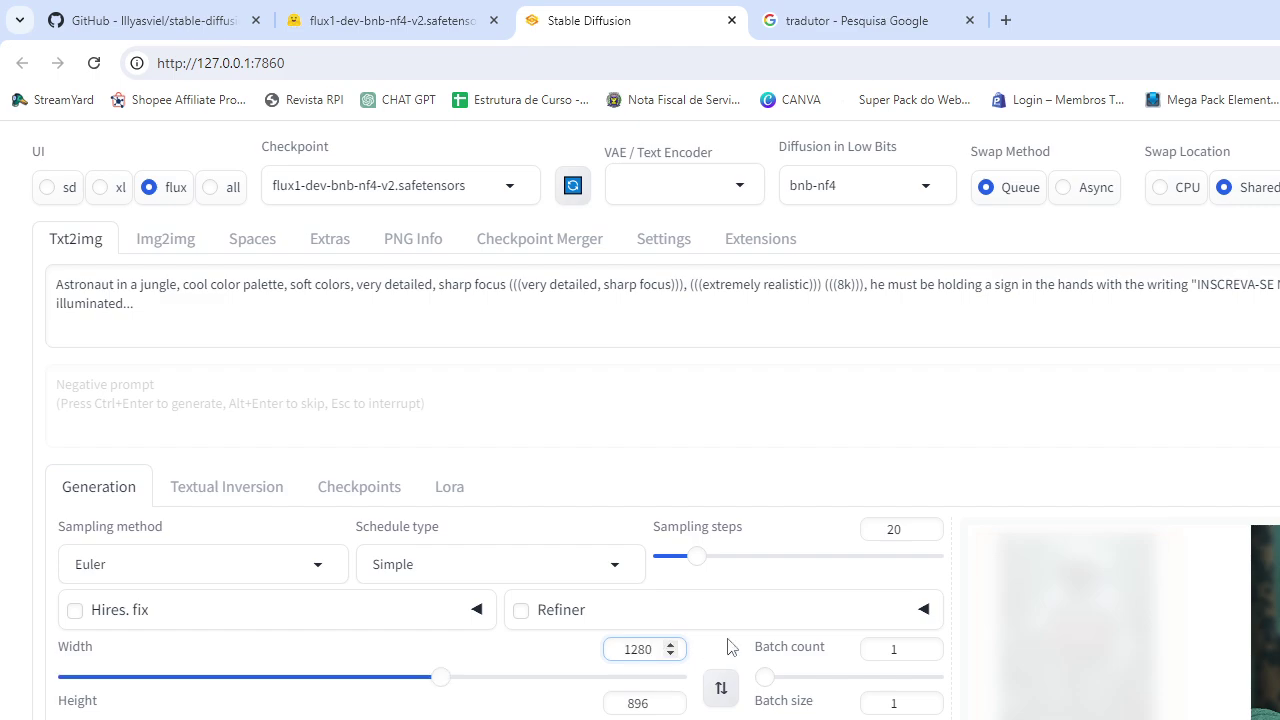
pyautogui.doubleClick(640, 703)
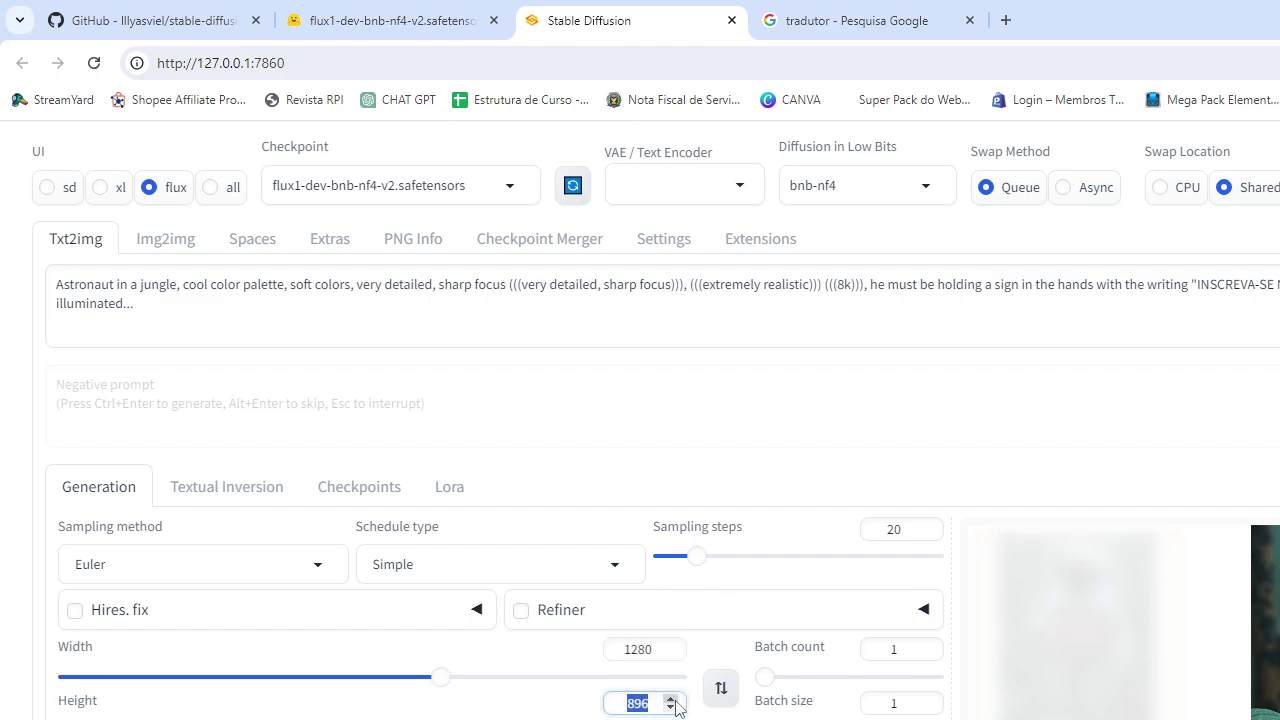
pyautogui.write('720')
pyautogui.hotkey('ctrl', 'Return')
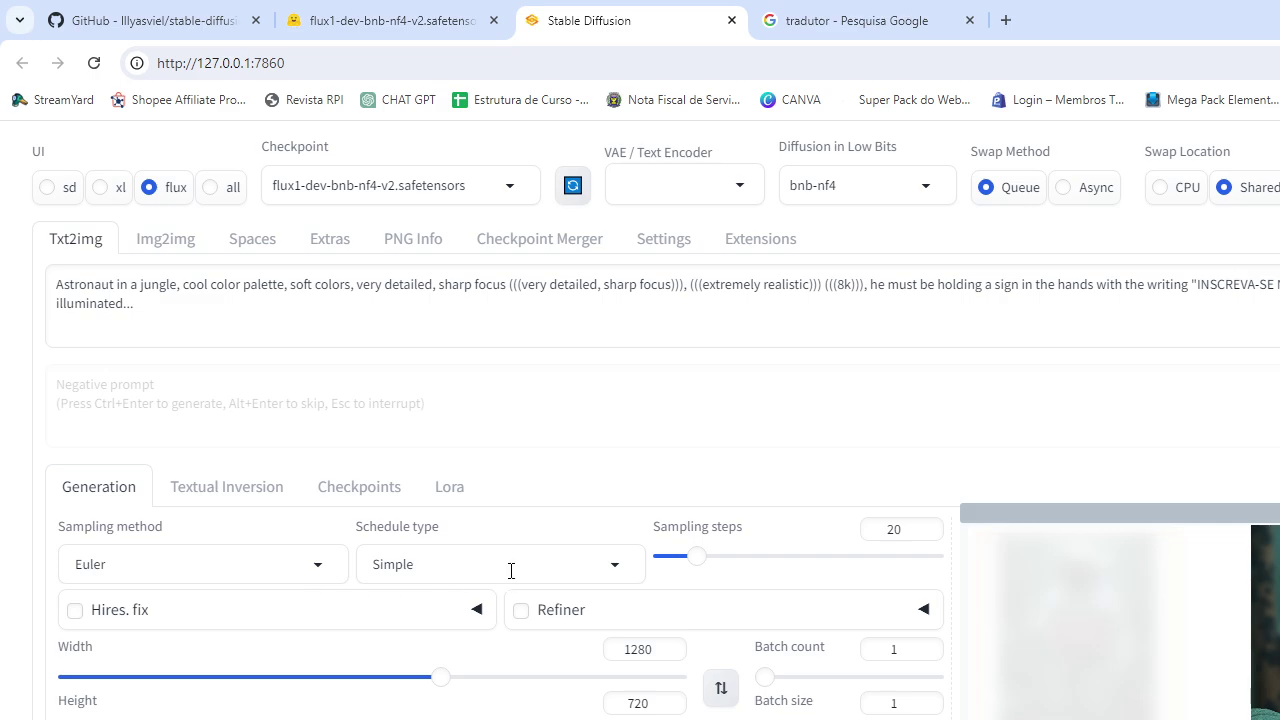
pyautogui.scroll(-5, 1208, 643)
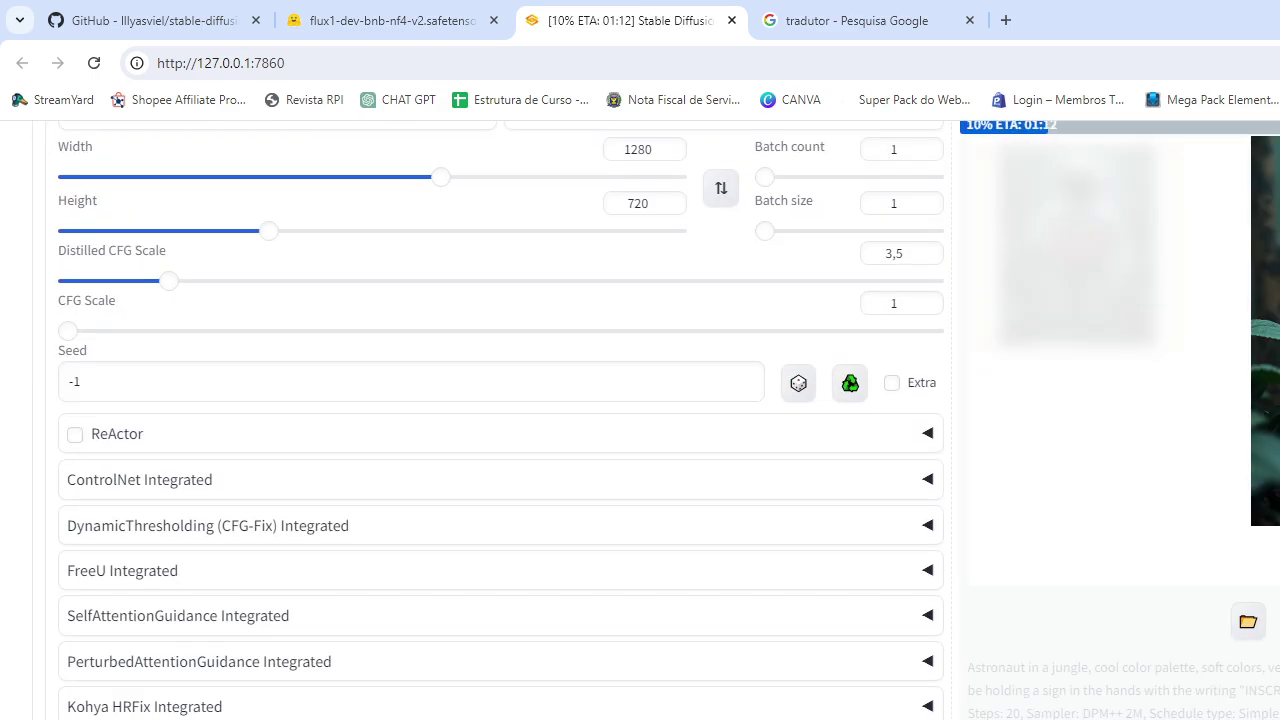
pyautogui.scroll(4, 662, 420)
pyautogui.scroll(-3, 500, 420)
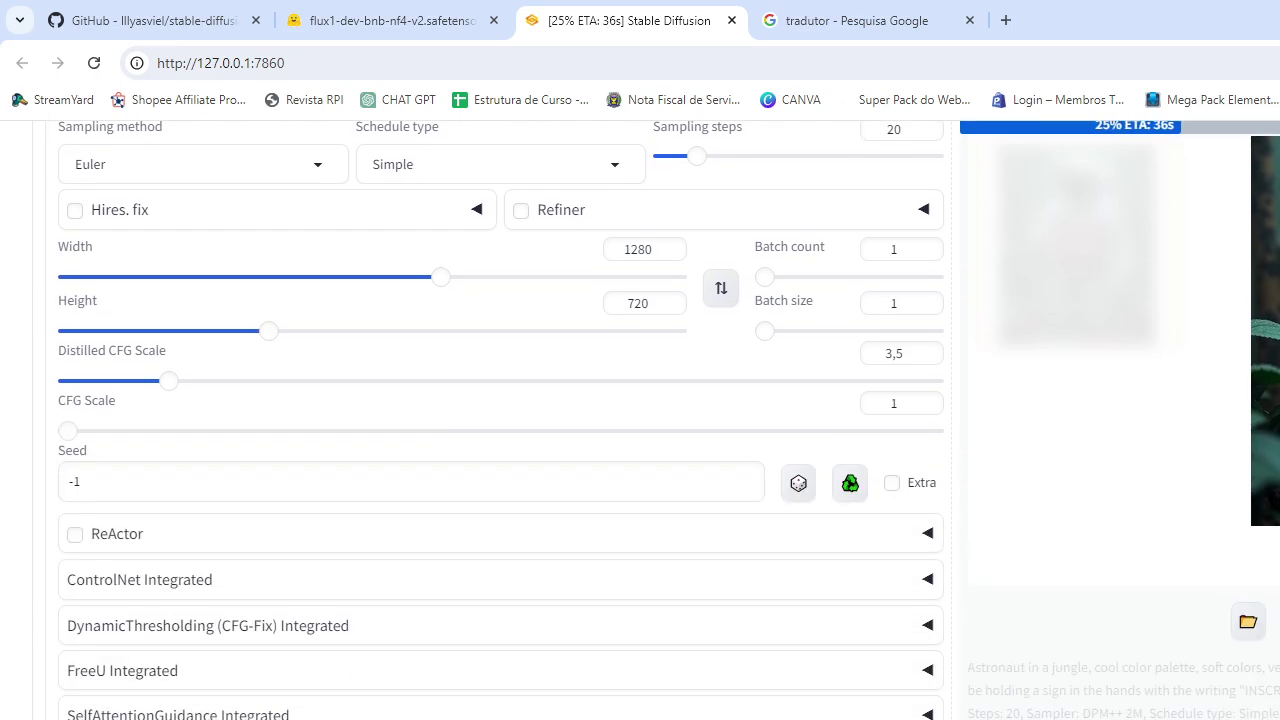
pyautogui.scroll(2, 640, 420)
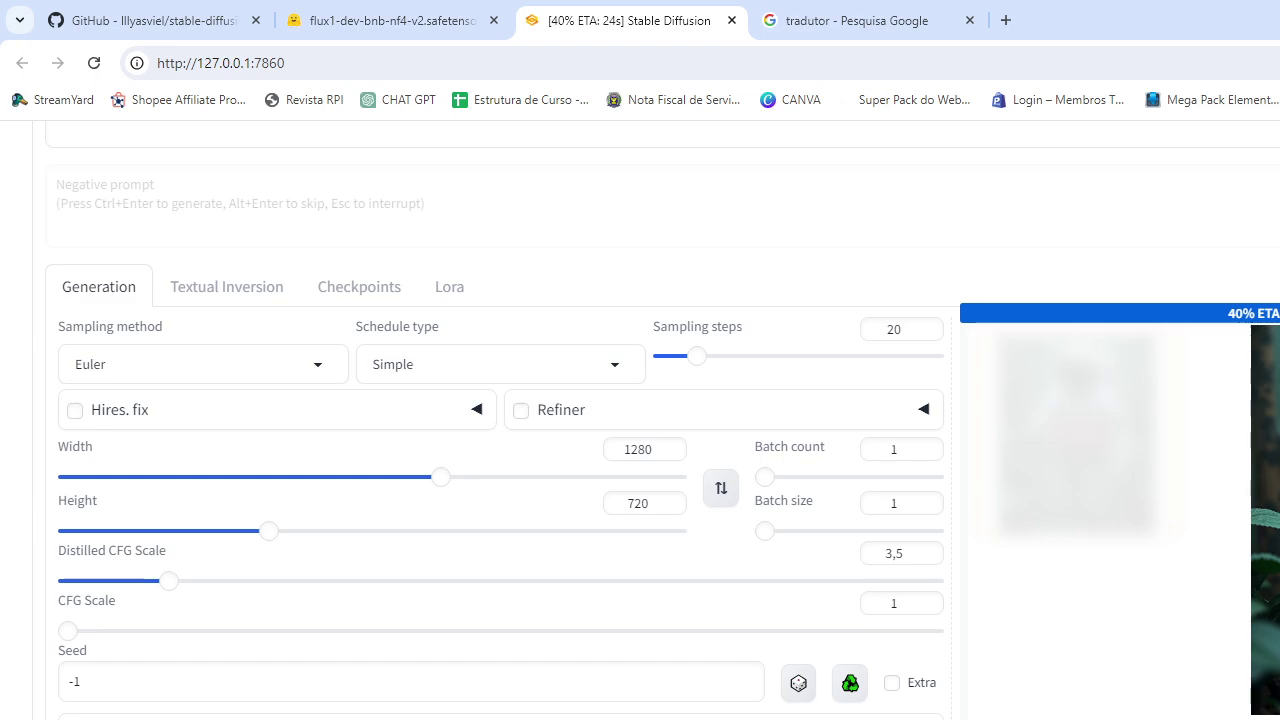
pyautogui.scroll(2, 640, 420)
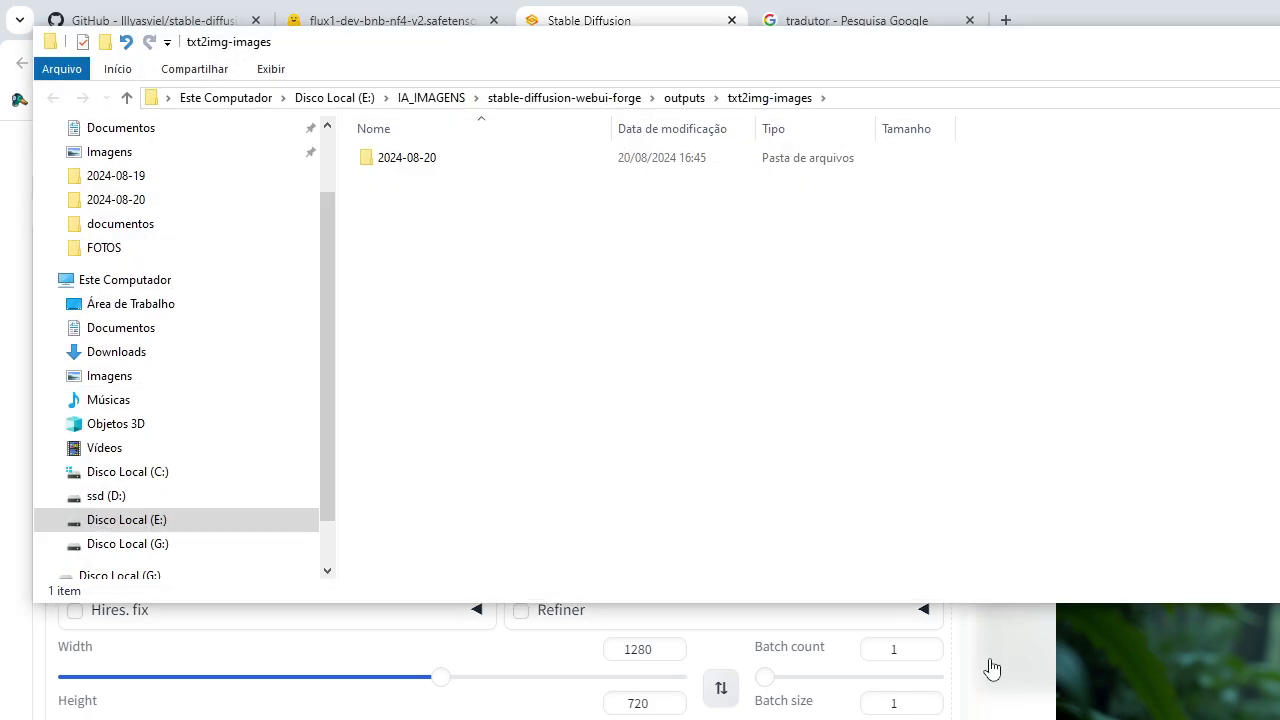
# Step: Open image 00035 from the 2024-08-20 folder of txt2img-images in a maximized viewer
pyautogui.click(425, 160)
pyautogui.doubleClick(426, 165)
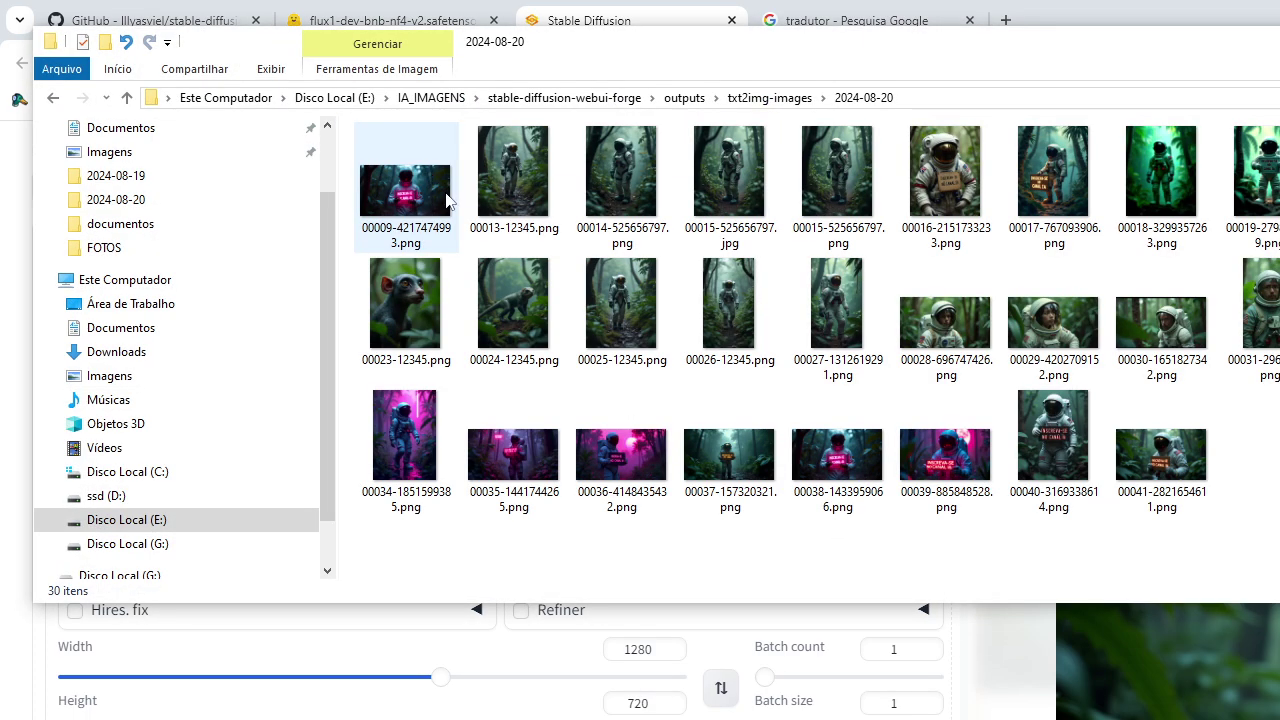
pyautogui.doubleClick(510, 455)
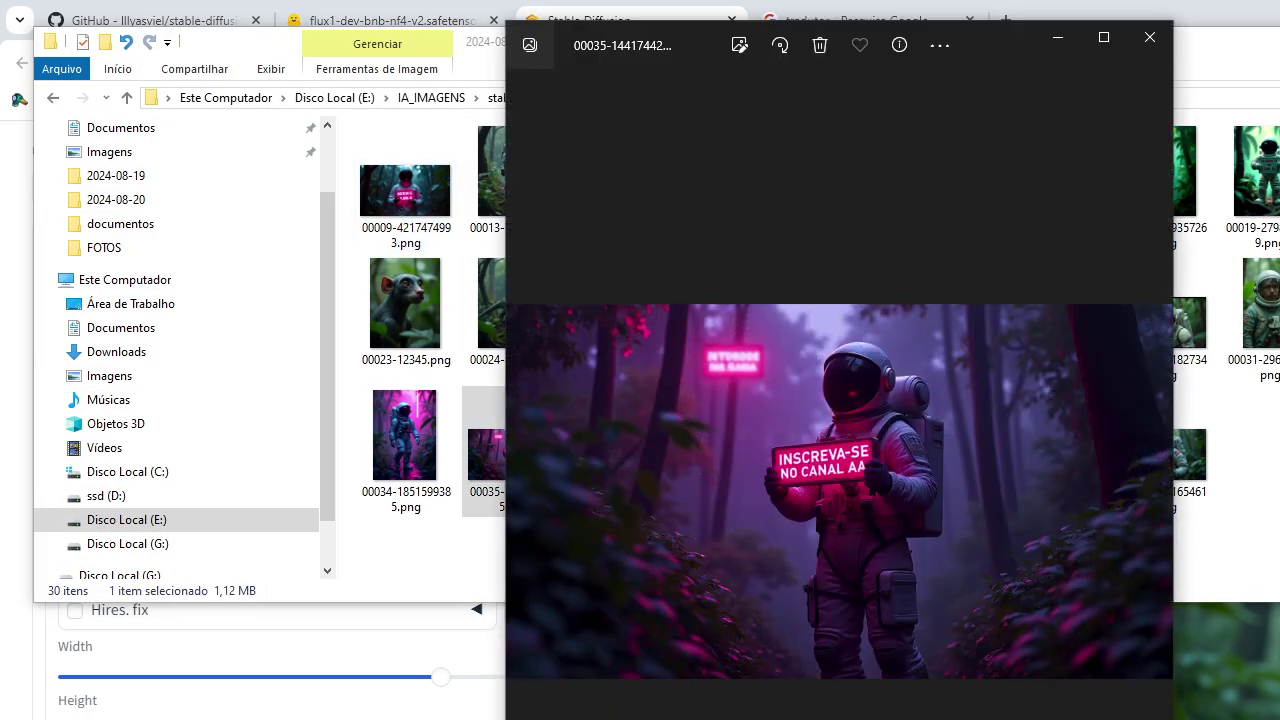
pyautogui.click(1103, 37)
# Step: View the following output images through 00041, checking the sign text each astronaut holds
pyautogui.press('Right')
pyautogui.press('Right')
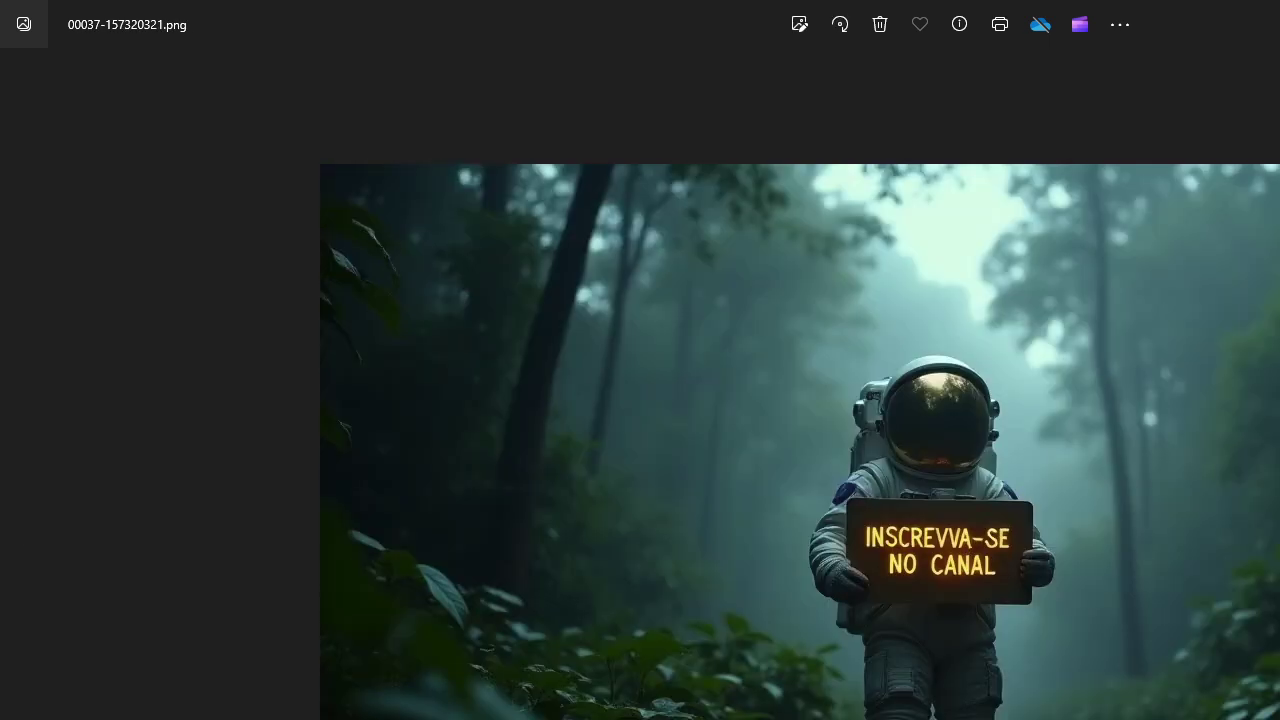
pyautogui.press('Right')
pyautogui.press('Right')
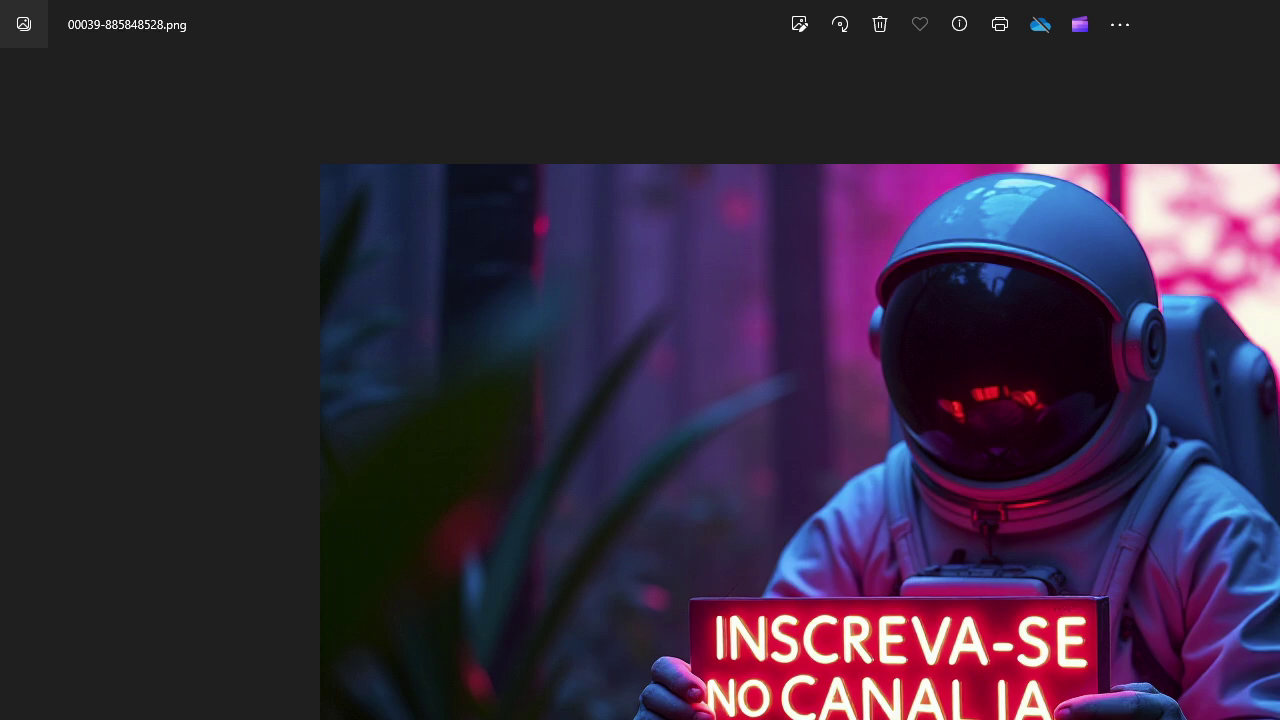
pyautogui.press('Right')
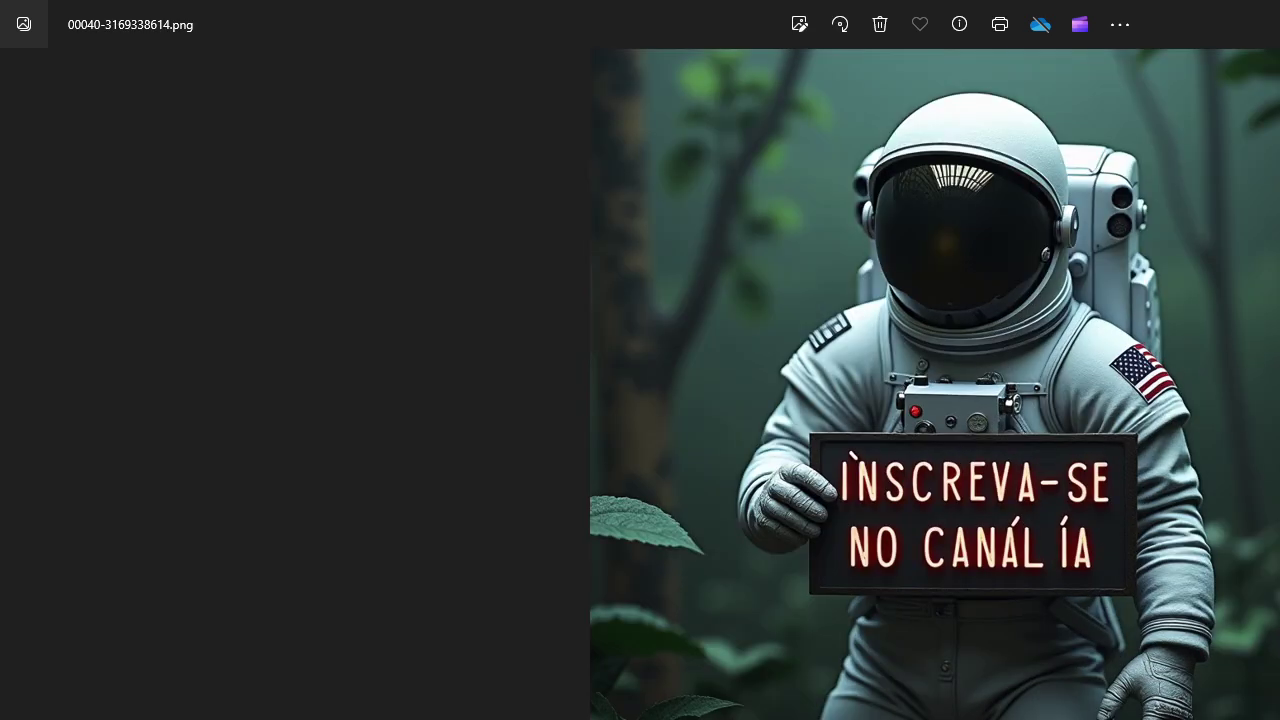
pyautogui.press('Right')
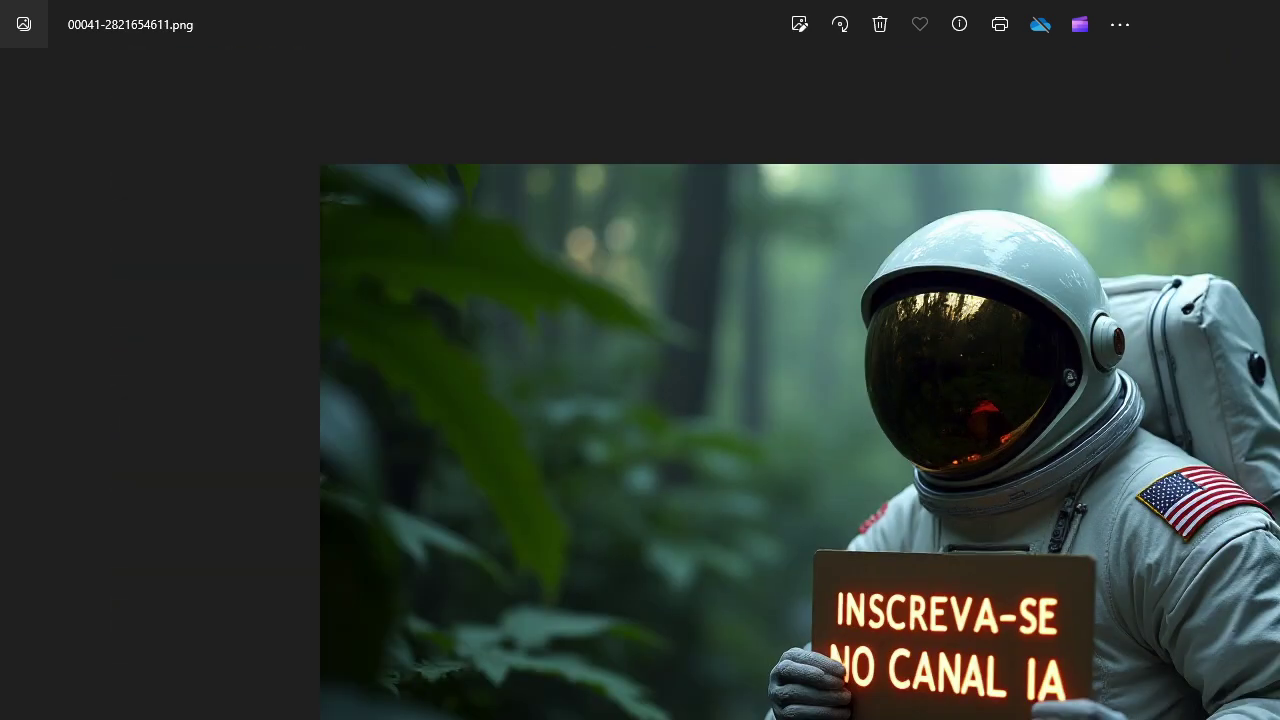
# Step: Look back at the preceding images up to 00040 for comparison, close the viewer, and return to the Stable Diffusion page
pyautogui.press('Left')
pyautogui.press('Left')
pyautogui.press('Right')
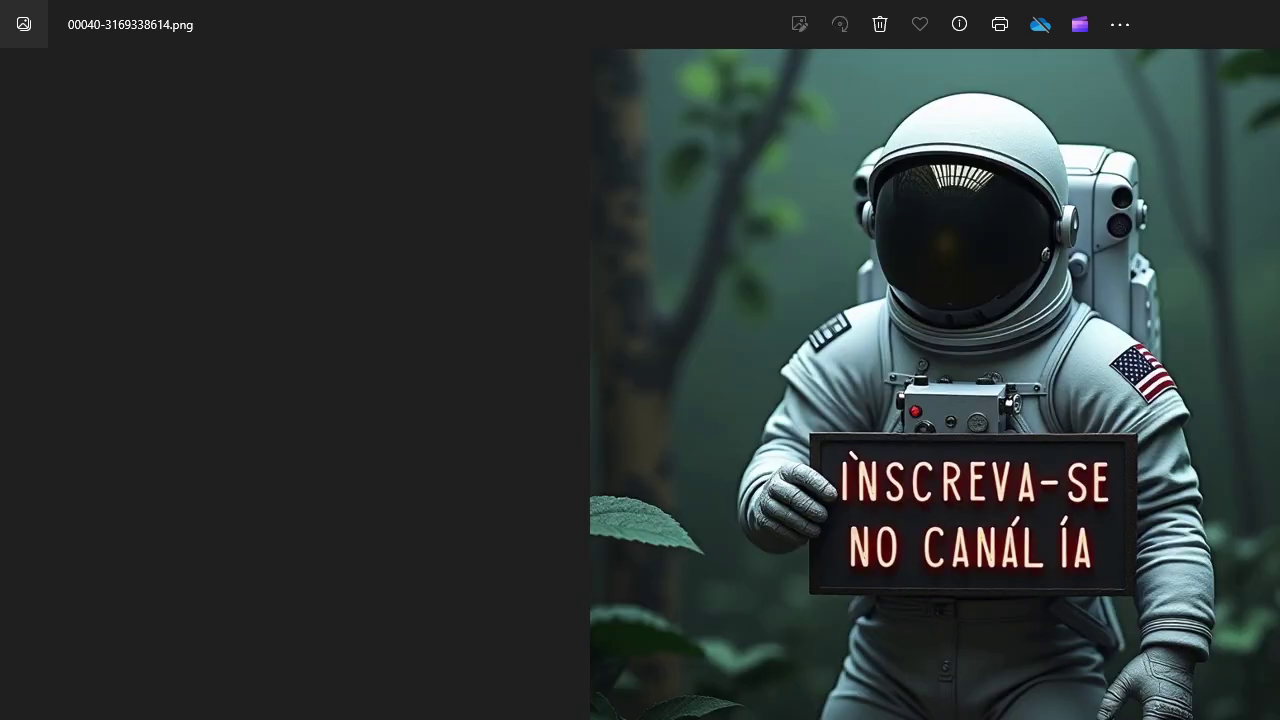
pyautogui.hotkey('alt', 'F4')
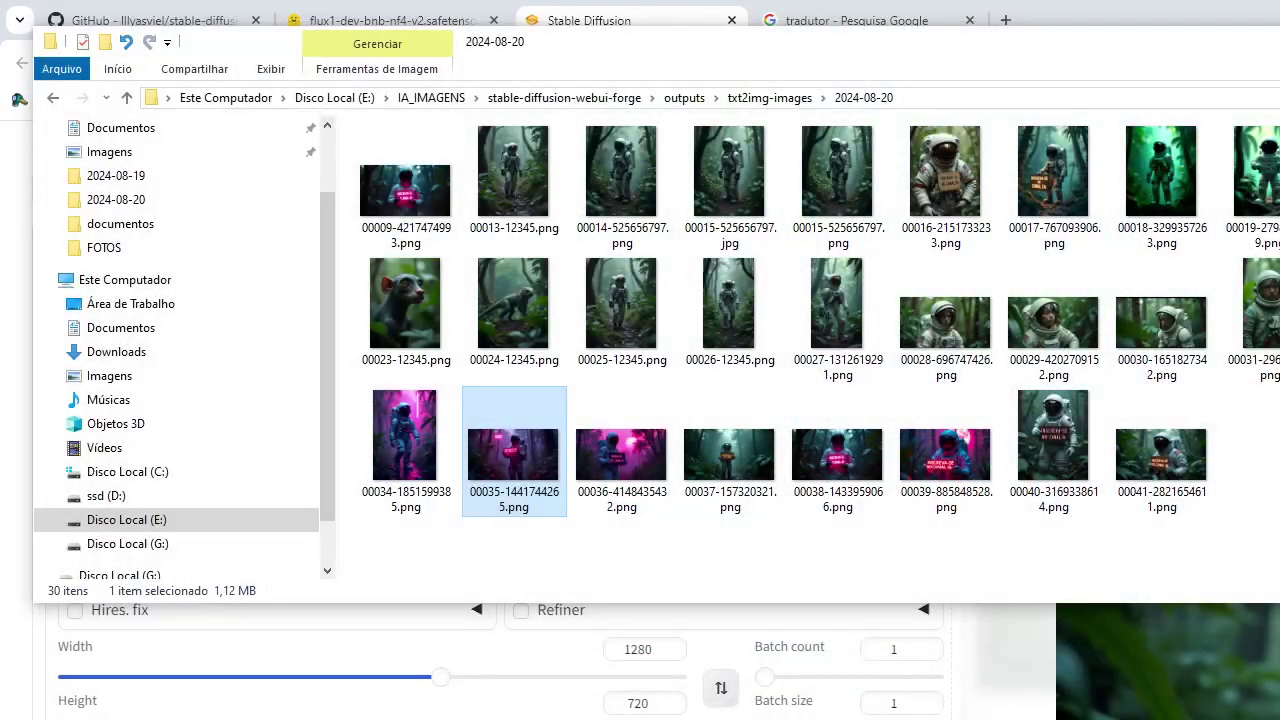
pyautogui.click(662, 16)
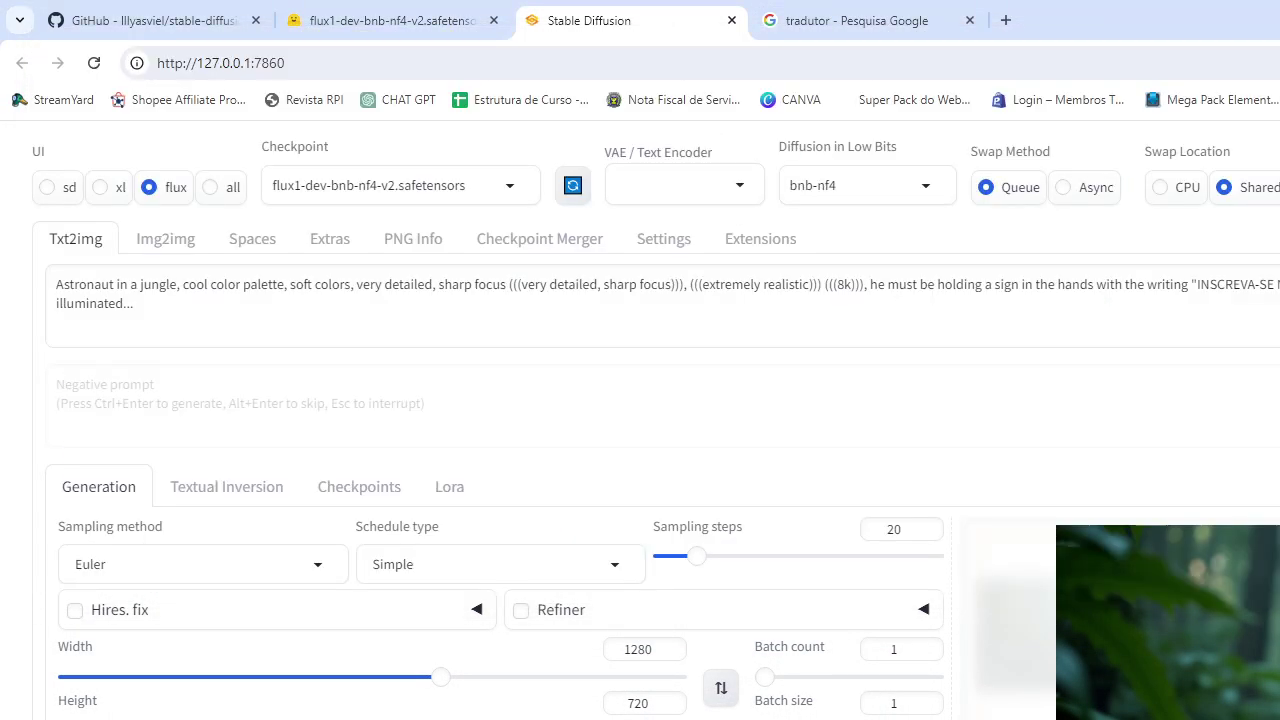